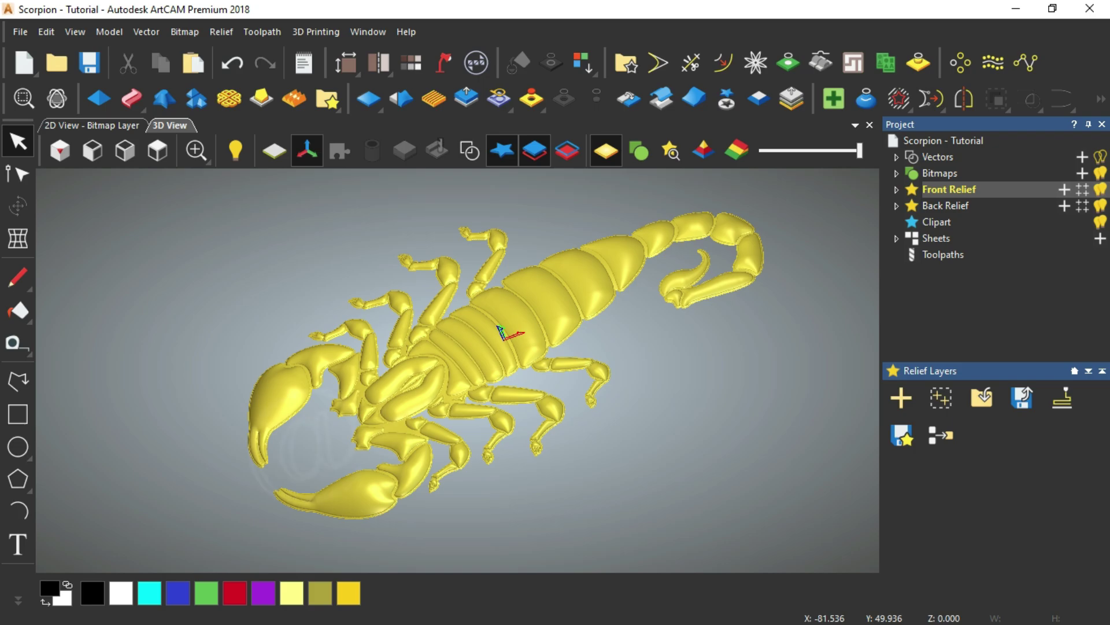
- Orbit and zoom the scorpion relief through top-down and low oblique views to inspect it
{"action": "scroll", "coordinate": [492, 347], "scroll_direction": "up", "scroll_amount": 3}
{"action": "scroll", "coordinate": [491, 347], "scroll_direction": "down", "scroll_amount": 3}
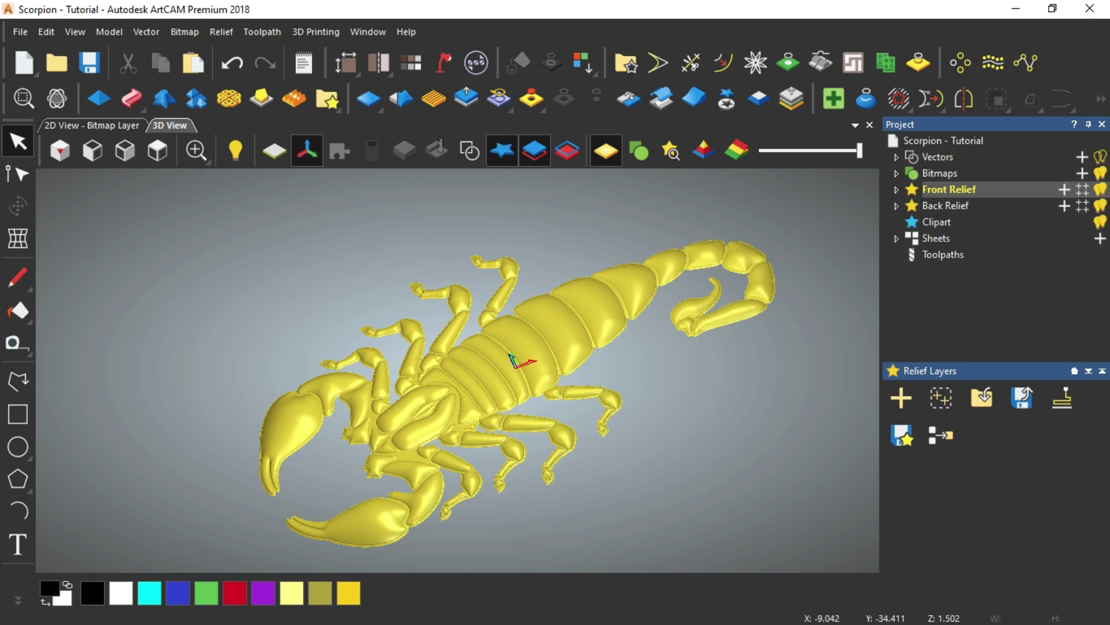
{"action": "mouse_move", "coordinate": [520, 358]}
{"action": "left_mouse_down"}
{"action": "mouse_move", "coordinate": [520, 405]}
{"action": "mouse_move", "coordinate": [521, 376]}
{"action": "mouse_move", "coordinate": [439, 440]}
{"action": "mouse_move", "coordinate": [405, 405]}
{"action": "mouse_move", "coordinate": [492, 324]}
{"action": "mouse_move", "coordinate": [491, 393]}
{"action": "mouse_move", "coordinate": [492, 335]}
{"action": "left_mouse_up"}
{"action": "scroll", "coordinate": [520, 416], "scroll_direction": "up", "scroll_amount": 3}
{"action": "scroll", "coordinate": [457, 370], "scroll_direction": "down", "scroll_amount": 3}
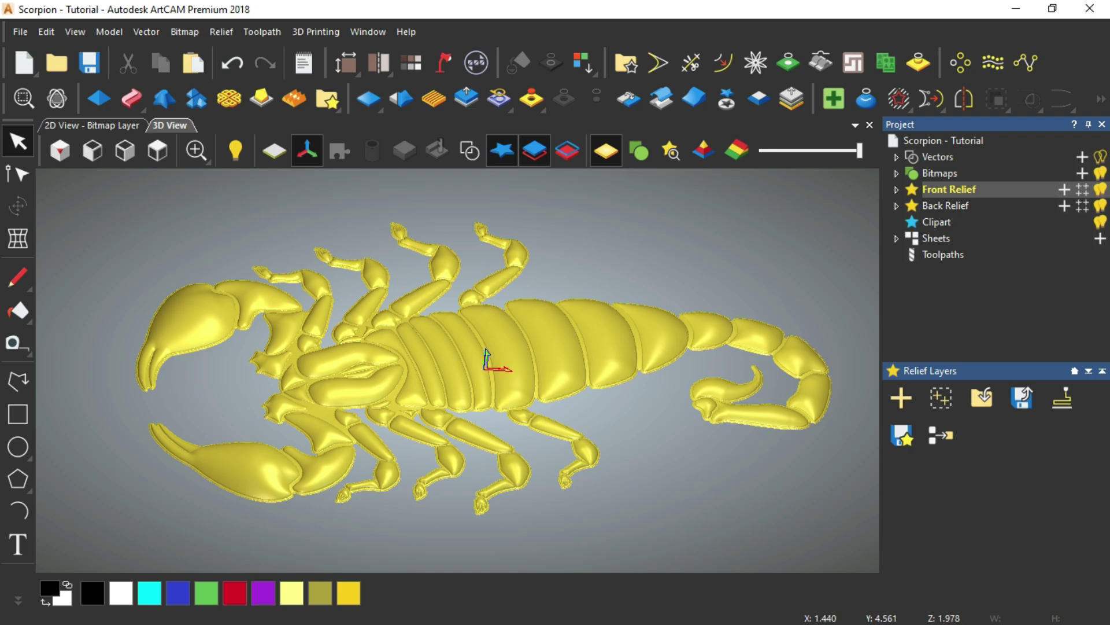
{"action": "scroll", "coordinate": [486, 359], "scroll_direction": "up", "scroll_amount": 2}
{"action": "scroll", "coordinate": [486, 358], "scroll_direction": "down", "scroll_amount": 3}
{"action": "mouse_move", "coordinate": [485, 358]}
{"action": "left_mouse_down"}
{"action": "mouse_move", "coordinate": [457, 399]}
{"action": "mouse_move", "coordinate": [457, 350]}
{"action": "left_mouse_up"}
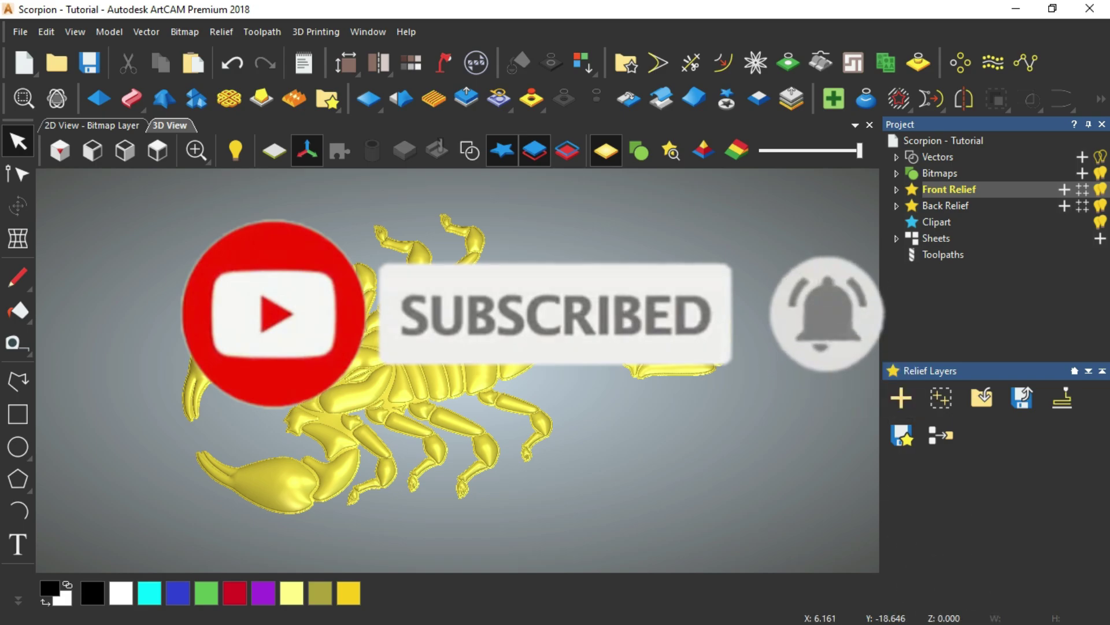
{"action": "mouse_move", "coordinate": [463, 324]}
{"action": "left_mouse_down"}
{"action": "mouse_move", "coordinate": [471, 358]}
{"action": "mouse_move", "coordinate": [480, 336]}
{"action": "mouse_move", "coordinate": [514, 315]}
{"action": "mouse_move", "coordinate": [514, 382]}
{"action": "mouse_move", "coordinate": [514, 312]}
{"action": "left_mouse_up"}
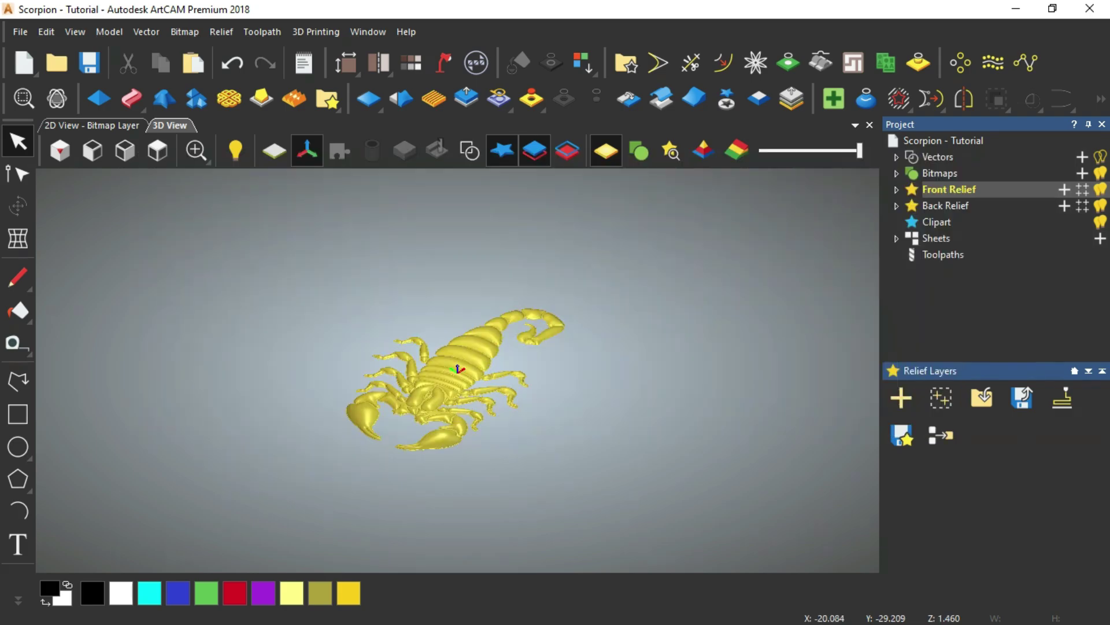
{"action": "scroll", "coordinate": [453, 362], "scroll_direction": "up", "scroll_amount": 2}
{"action": "scroll", "coordinate": [454, 361], "scroll_direction": "down", "scroll_amount": 1}
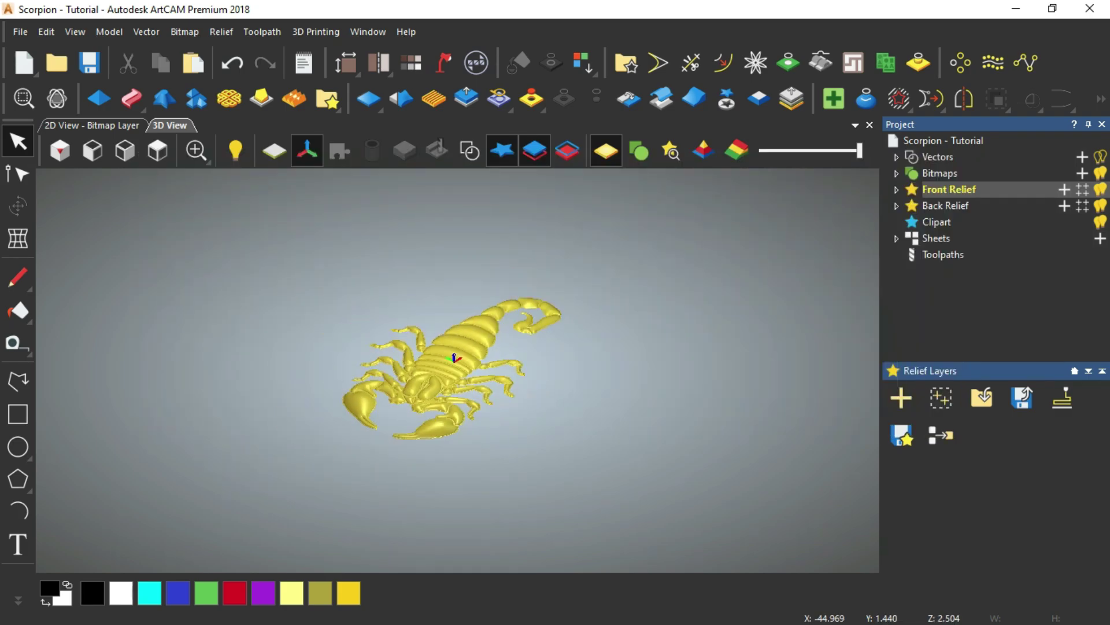
{"action": "scroll", "coordinate": [370, 398], "scroll_direction": "up", "scroll_amount": 2}
{"action": "scroll", "coordinate": [370, 397], "scroll_direction": "down", "scroll_amount": 1}
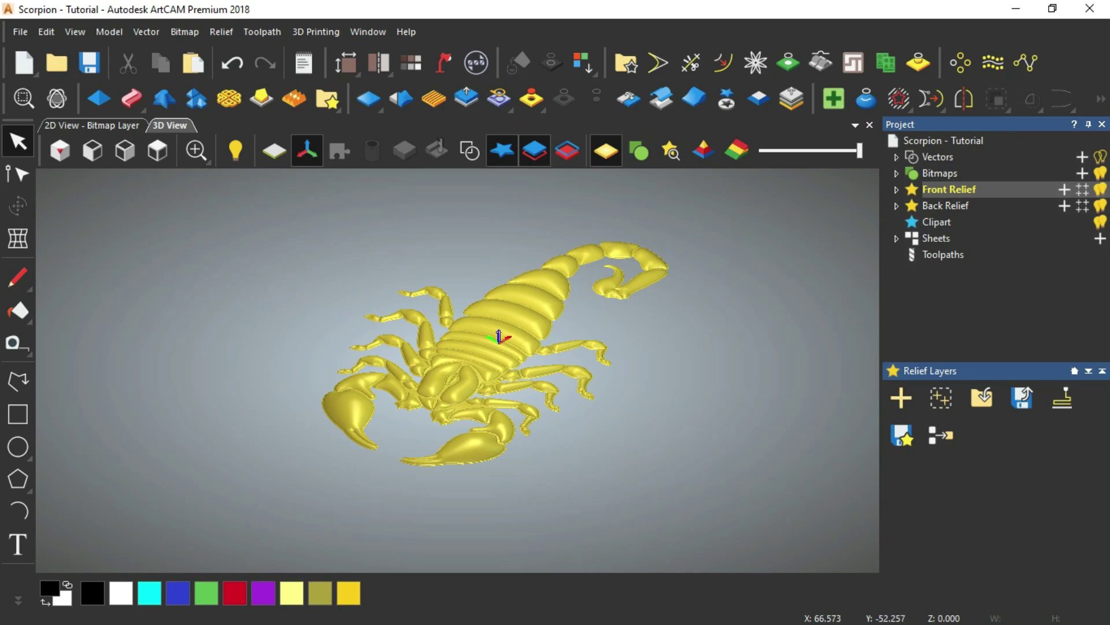
{"action": "scroll", "coordinate": [517, 364], "scroll_direction": "up", "scroll_amount": 2}
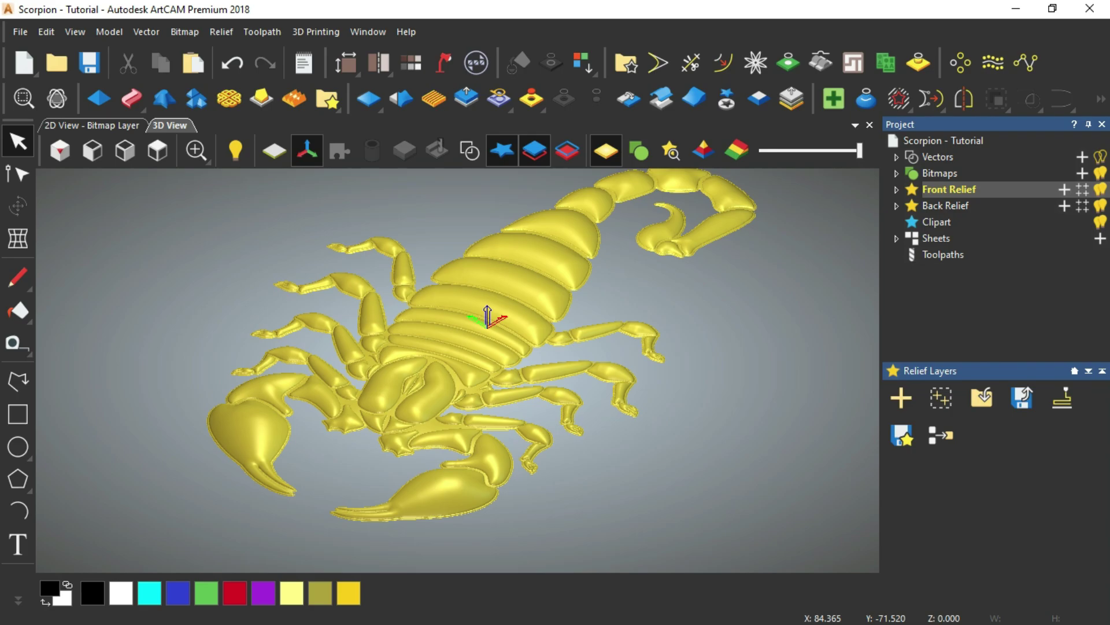
- Set the material thickness to 7 mm with Z zero on top
{"action": "left_click", "coordinate": [944, 255]}
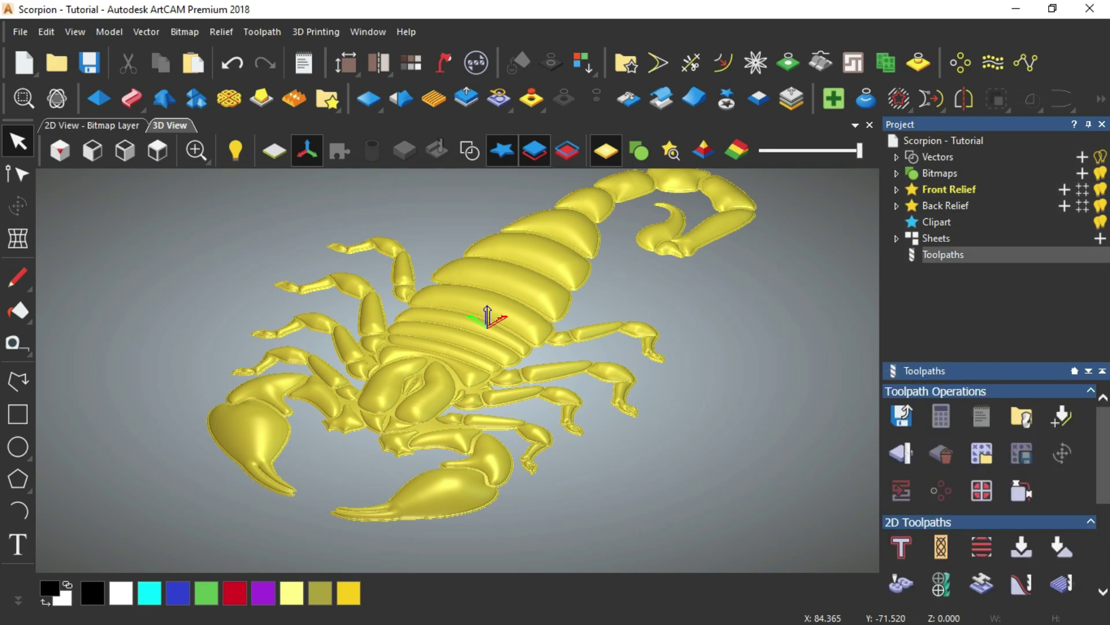
{"action": "scroll", "coordinate": [456, 367], "scroll_direction": "down", "scroll_amount": 2}
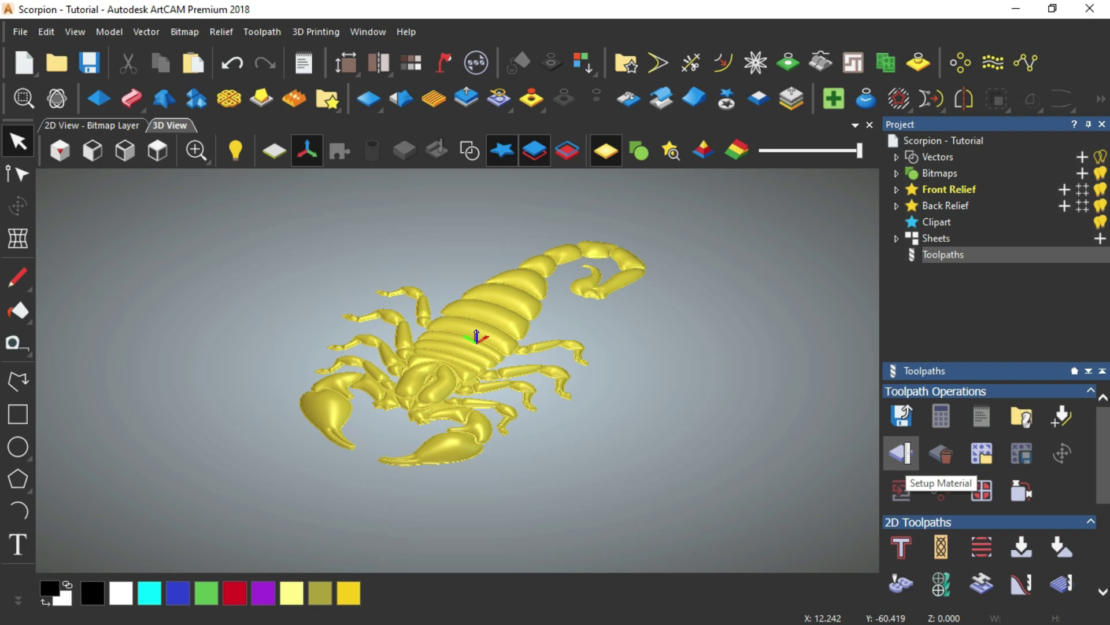
{"action": "left_click", "coordinate": [901, 453]}
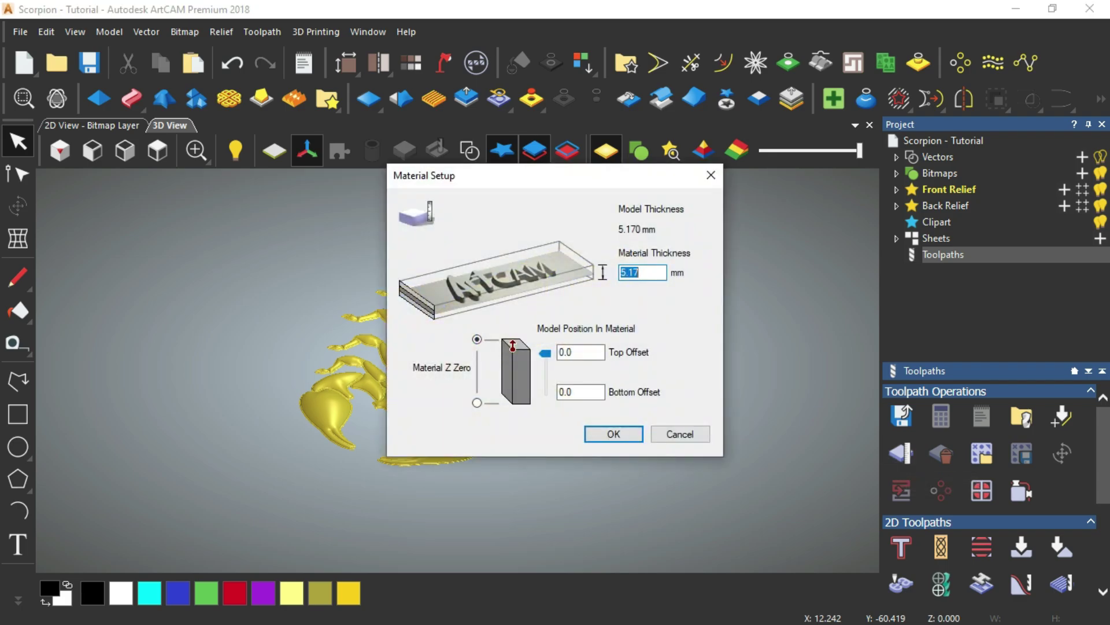
{"action": "left_click_drag", "start_coordinate": [614, 178], "coordinate": [791, 192]}
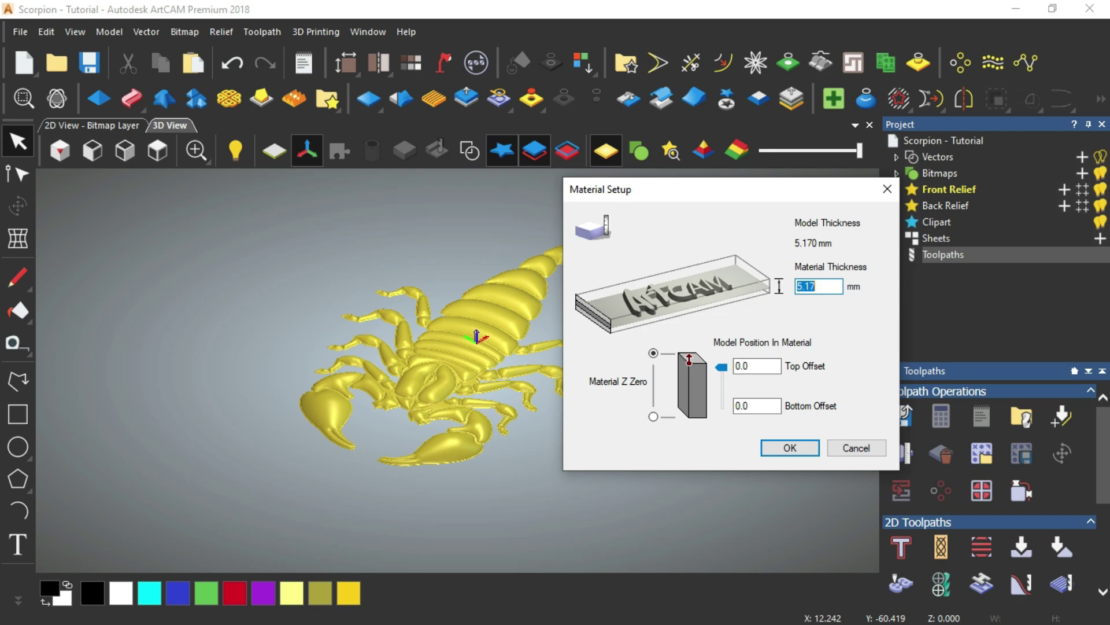
{"action": "mouse_move", "coordinate": [745, 192]}
{"action": "left_mouse_down"}
{"action": "mouse_move", "coordinate": [682, 184]}
{"action": "mouse_move", "coordinate": [673, 227]}
{"action": "left_mouse_up"}
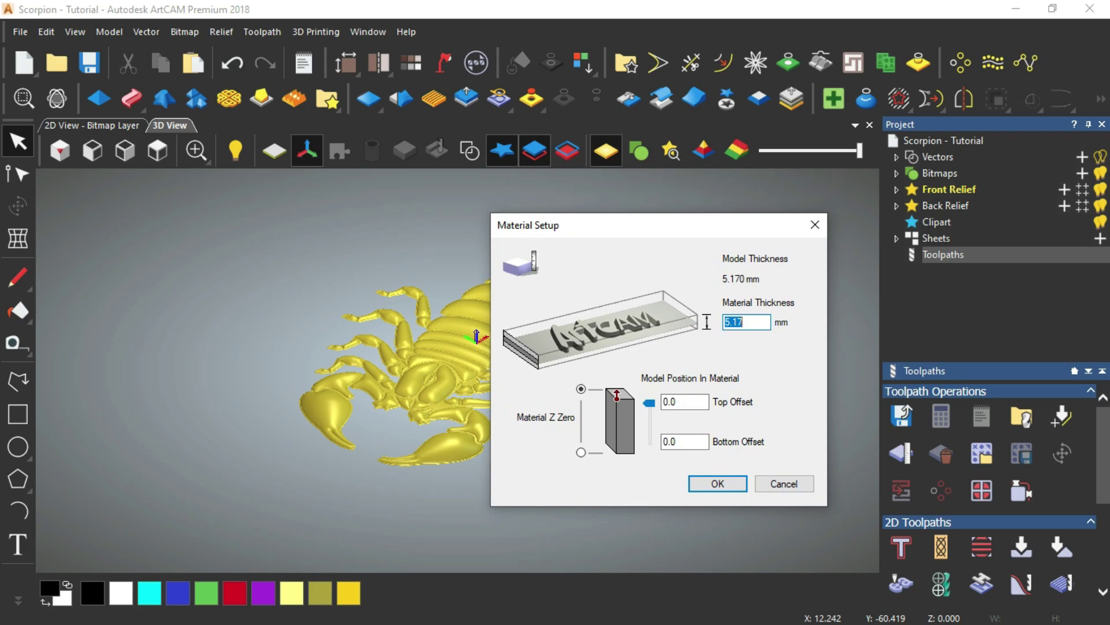
{"action": "type", "text": "7"}
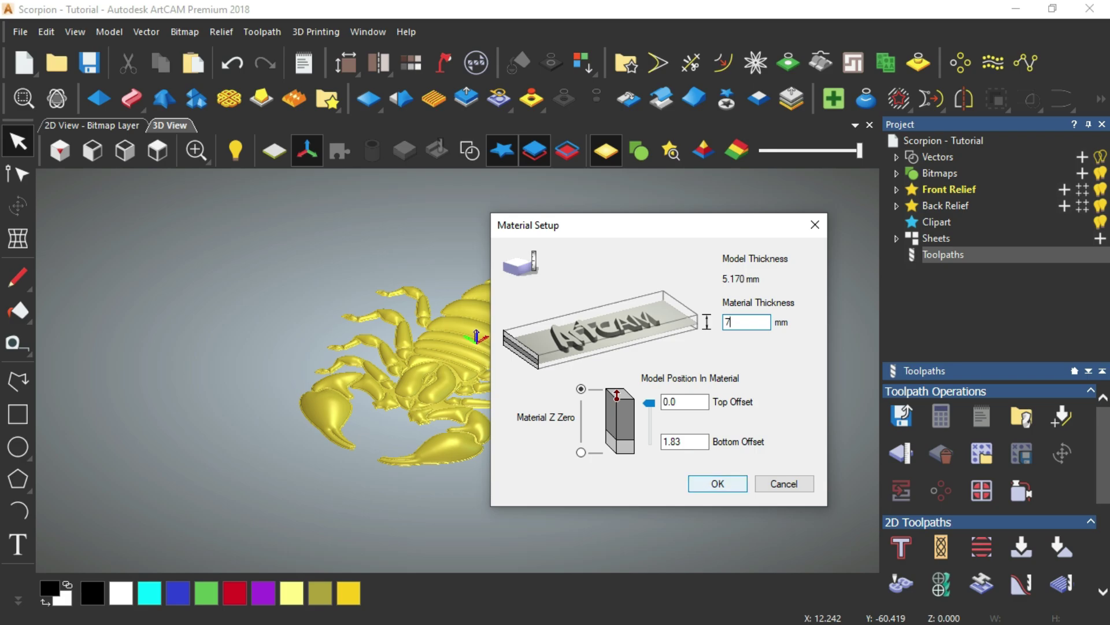
{"action": "left_click", "coordinate": [717, 483]}
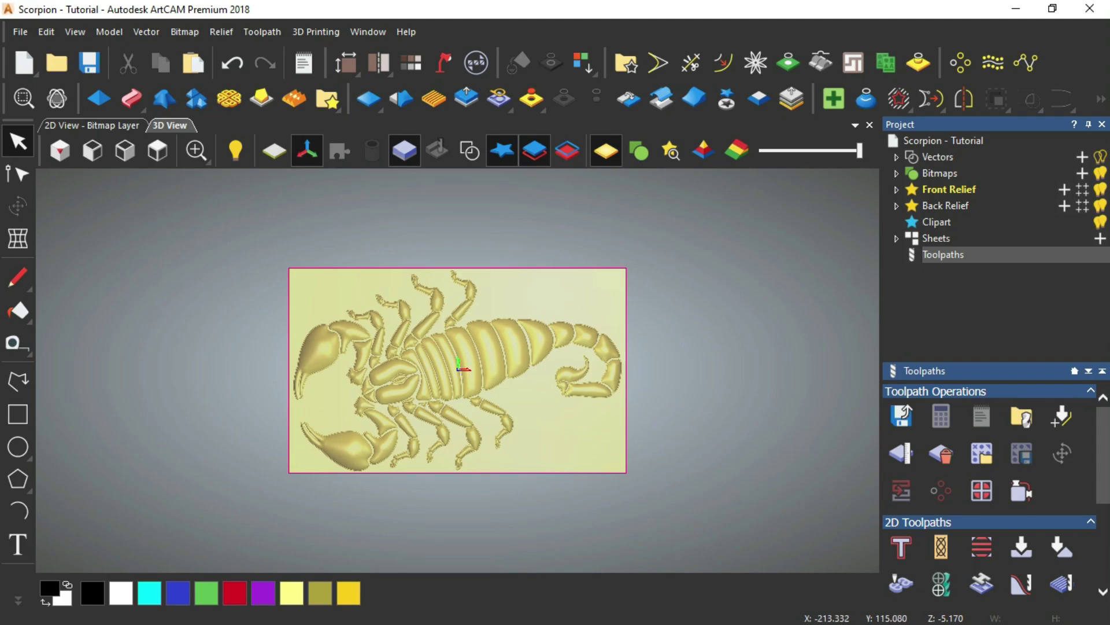
- Inspect the relief in the 7 mm block from Left and Isometric views, then show the 2D view
{"action": "left_click", "coordinate": [60, 152]}
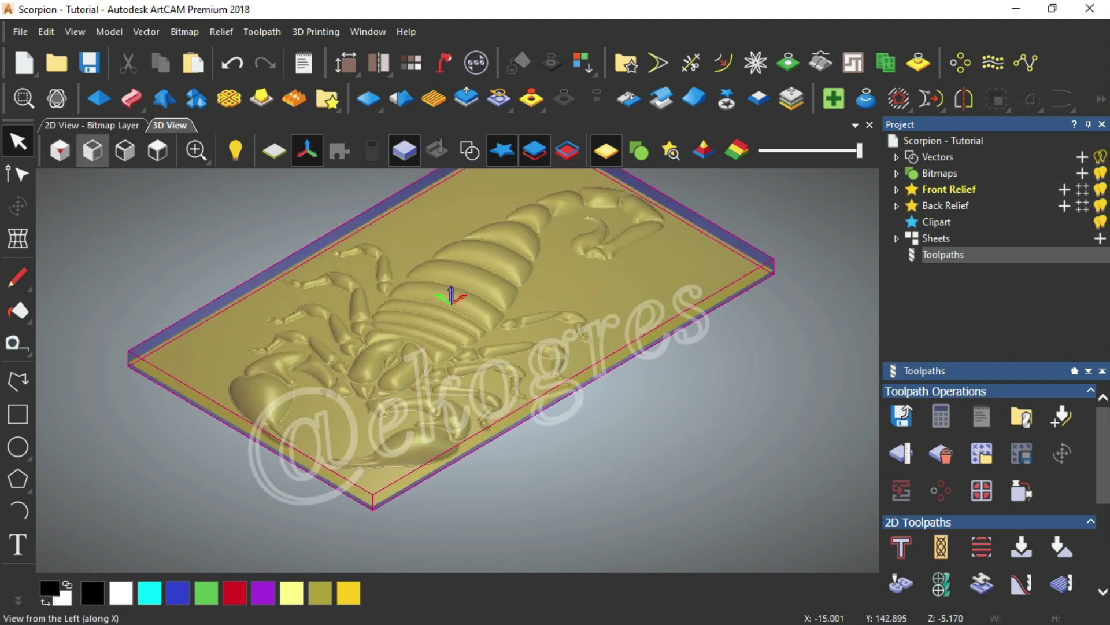
{"action": "left_click", "coordinate": [92, 151]}
{"action": "scroll", "coordinate": [426, 348], "scroll_direction": "up", "scroll_amount": 3}
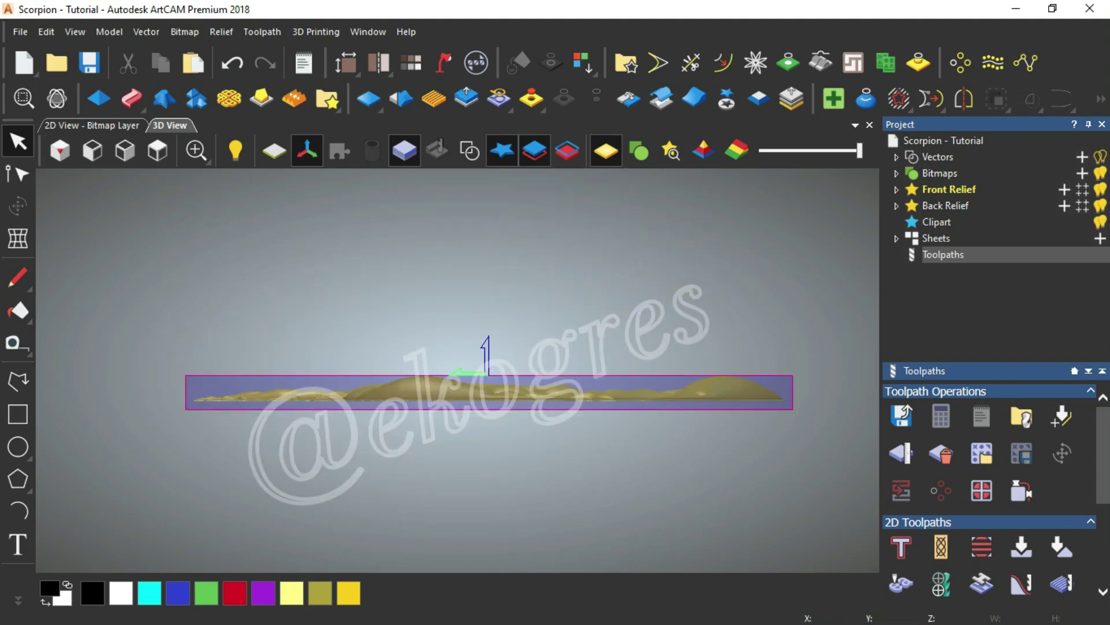
{"action": "scroll", "coordinate": [348, 381], "scroll_direction": "up", "scroll_amount": 2}
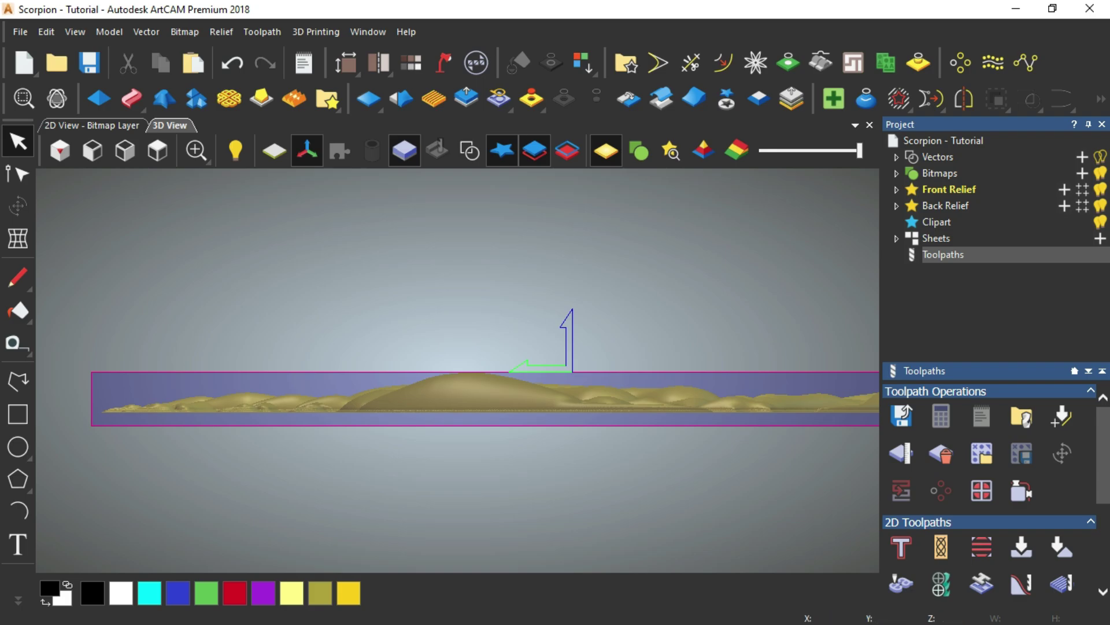
{"action": "left_click", "coordinate": [59, 151]}
{"action": "scroll", "coordinate": [538, 362], "scroll_direction": "up", "scroll_amount": 2}
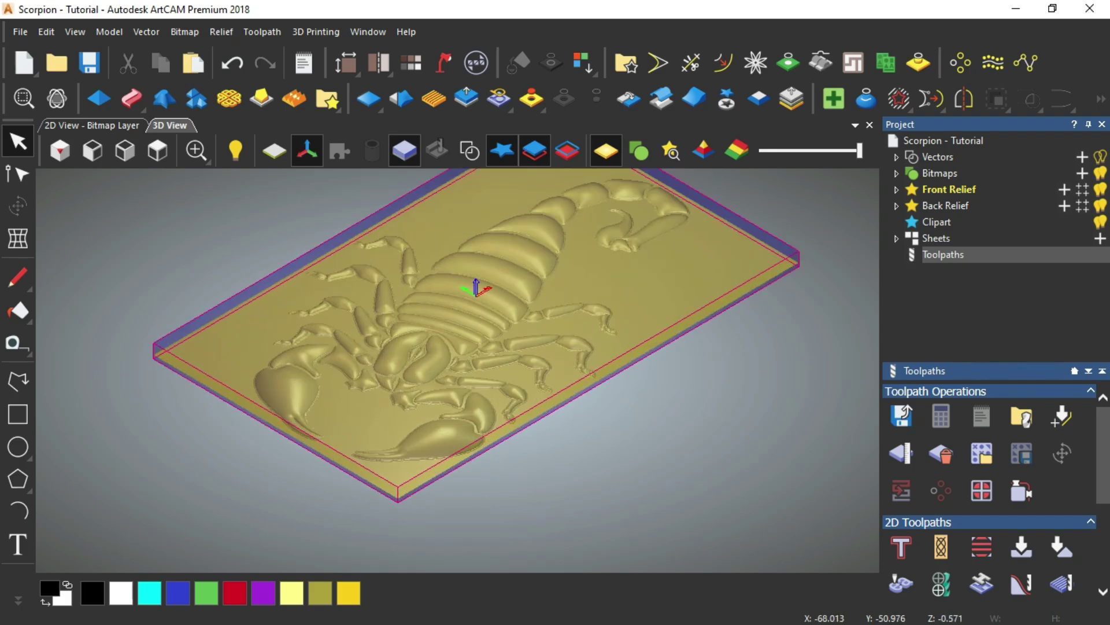
{"action": "scroll", "coordinate": [534, 385], "scroll_direction": "down", "scroll_amount": 2}
{"action": "scroll", "coordinate": [534, 386], "scroll_direction": "down", "scroll_amount": 1}
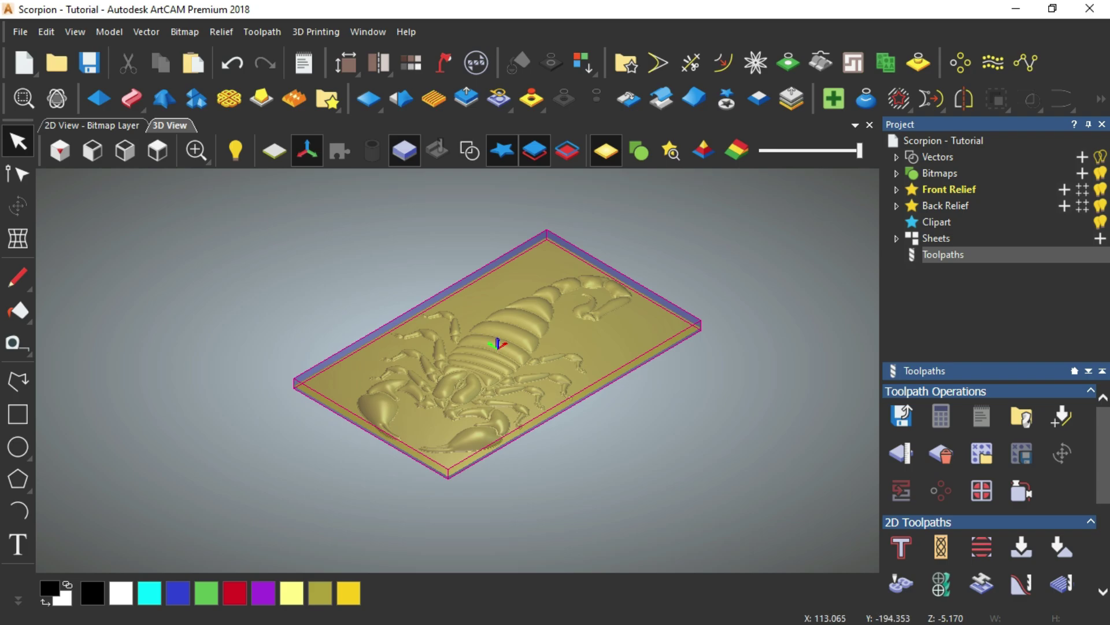
{"action": "scroll", "coordinate": [994, 492], "scroll_direction": "down", "scroll_amount": 3}
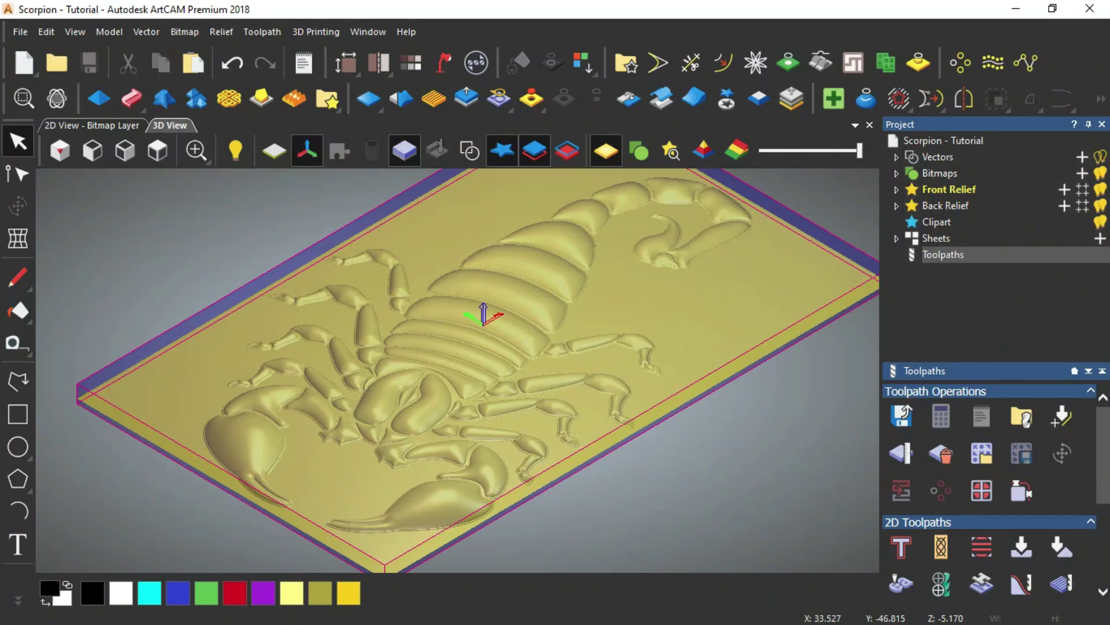
{"action": "scroll", "coordinate": [476, 370], "scroll_direction": "down", "scroll_amount": 2}
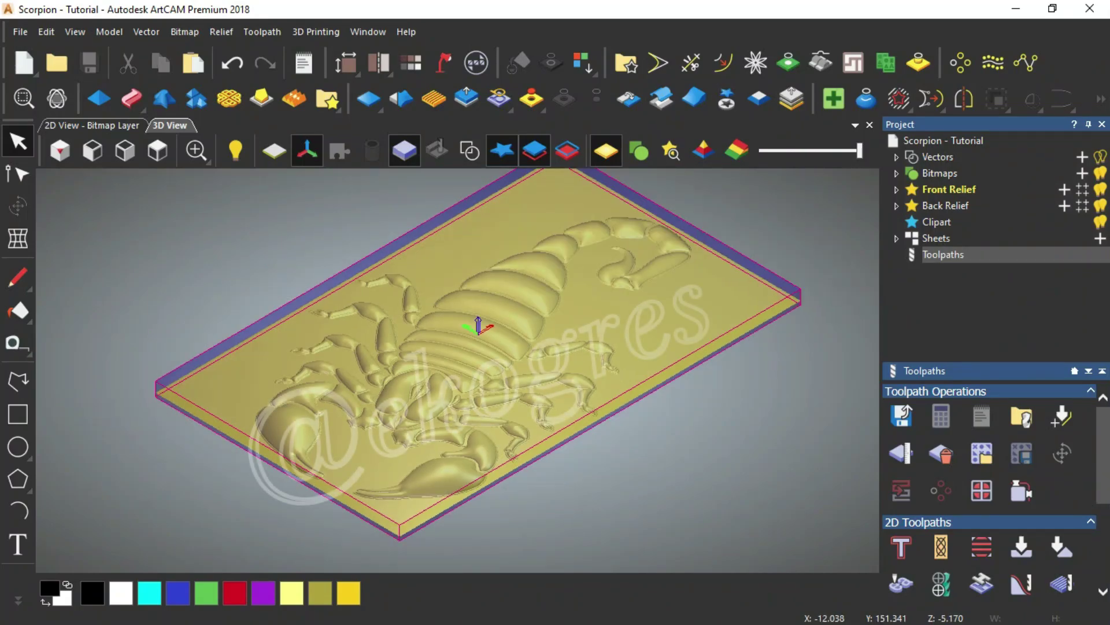
{"action": "key", "text": "F2"}
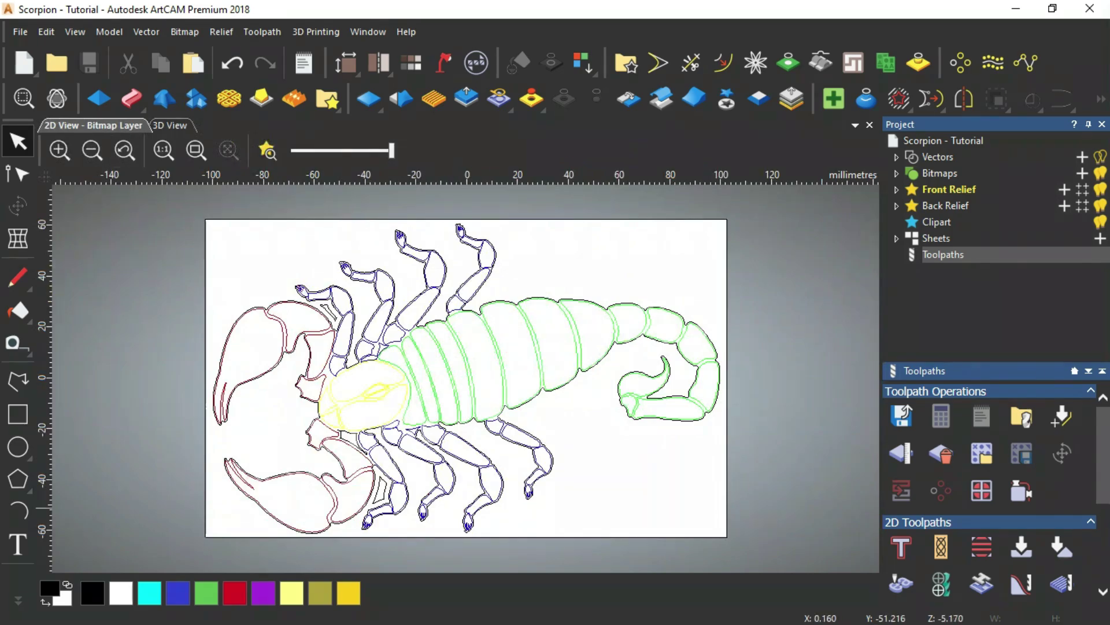
- Offset the scorpion vectors 2 mm outwards with radiused corners
{"action": "scroll", "coordinate": [466, 416], "scroll_direction": "down", "scroll_amount": 2}
{"action": "scroll", "coordinate": [466, 416], "scroll_direction": "down", "scroll_amount": 2}
{"action": "scroll", "coordinate": [465, 416], "scroll_direction": "up", "scroll_amount": 6}
{"action": "scroll", "coordinate": [467, 416], "scroll_direction": "down", "scroll_amount": 1}
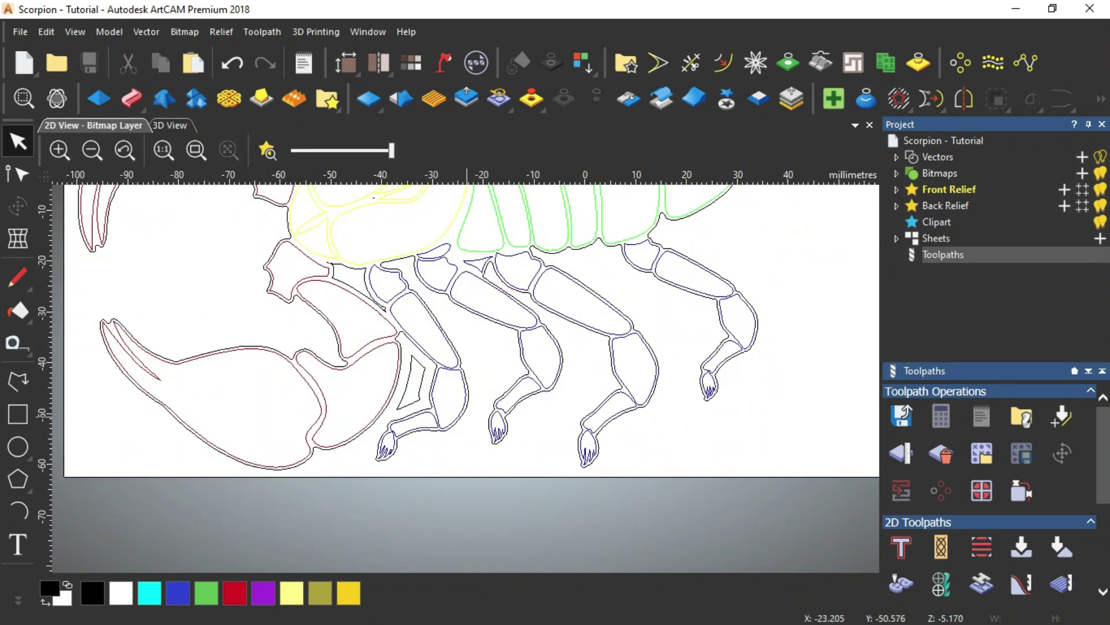
{"action": "scroll", "coordinate": [454, 449], "scroll_direction": "down", "scroll_amount": 2}
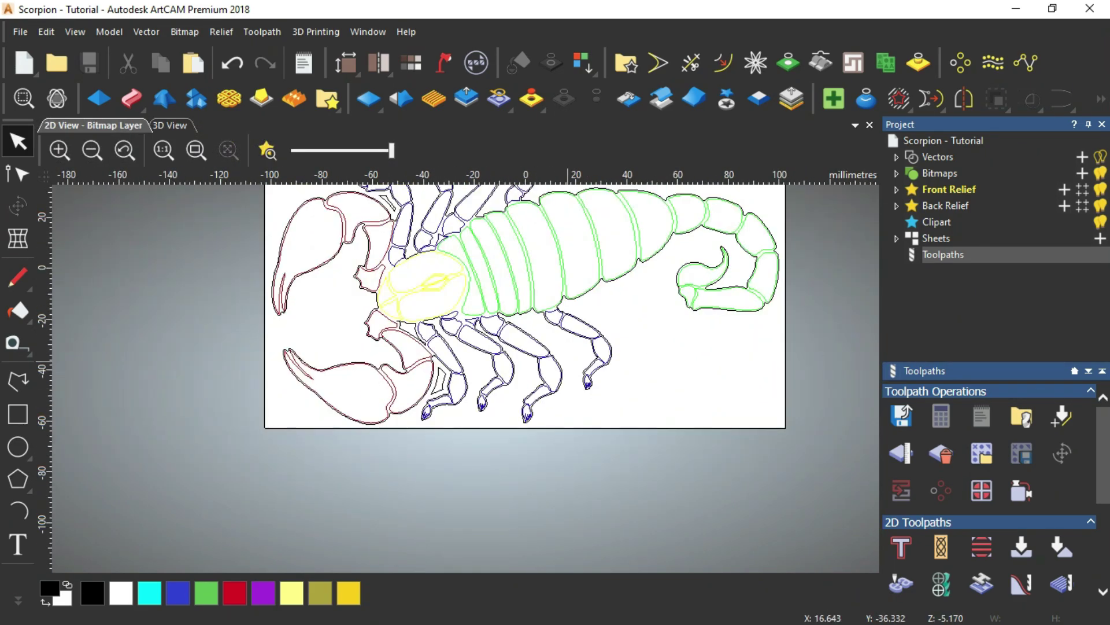
{"action": "scroll", "coordinate": [465, 377], "scroll_direction": "down", "scroll_amount": 2}
{"action": "scroll", "coordinate": [438, 365], "scroll_direction": "up", "scroll_amount": 4}
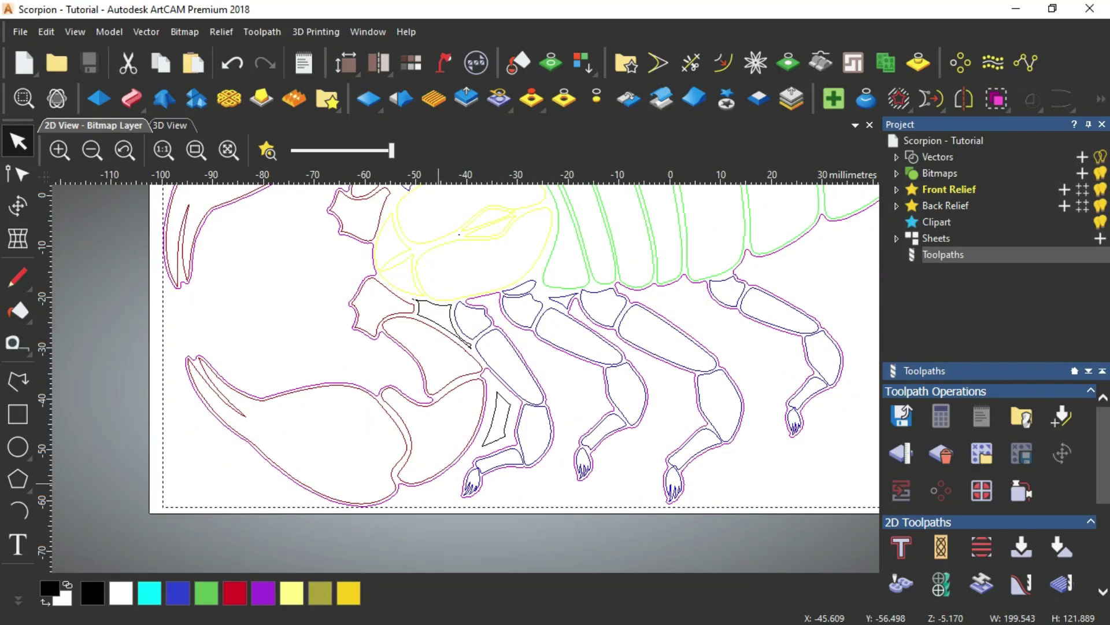
{"action": "scroll", "coordinate": [463, 371], "scroll_direction": "down", "scroll_amount": 2}
{"action": "scroll", "coordinate": [751, 313], "scroll_direction": "up", "scroll_amount": 4}
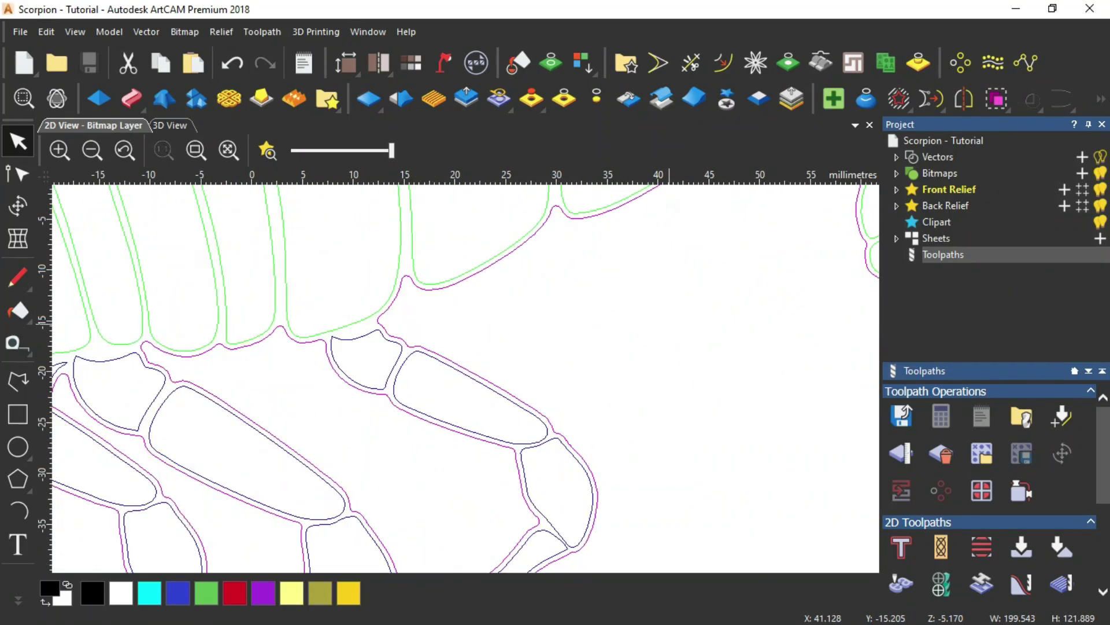
{"action": "scroll", "coordinate": [752, 313], "scroll_direction": "down", "scroll_amount": 2}
{"action": "left_click", "coordinate": [722, 62]}
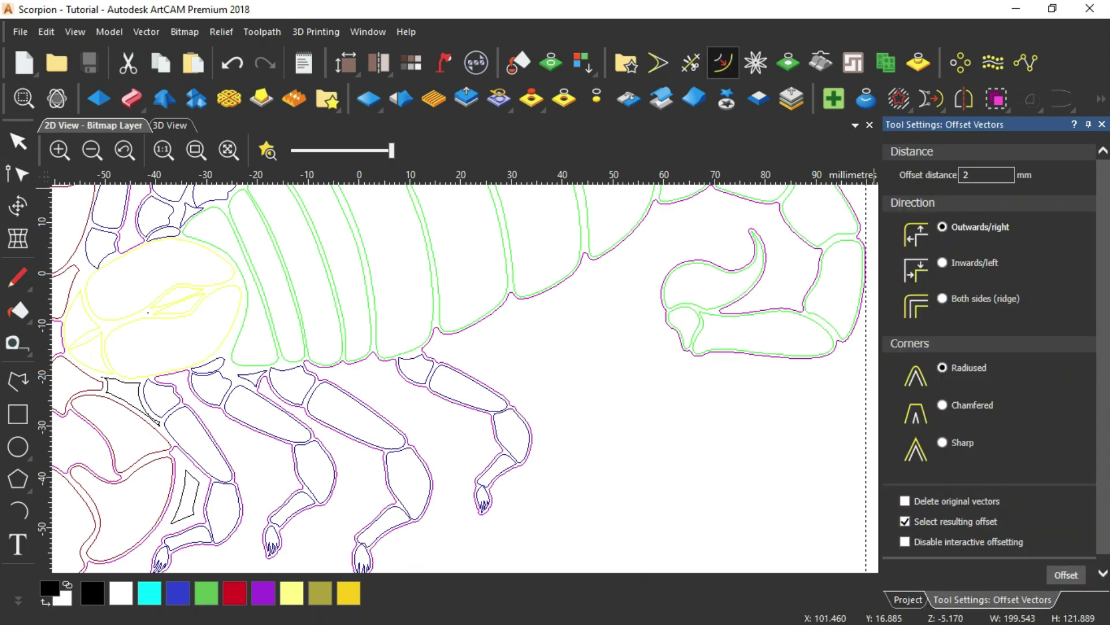
{"action": "key", "text": "Return"}
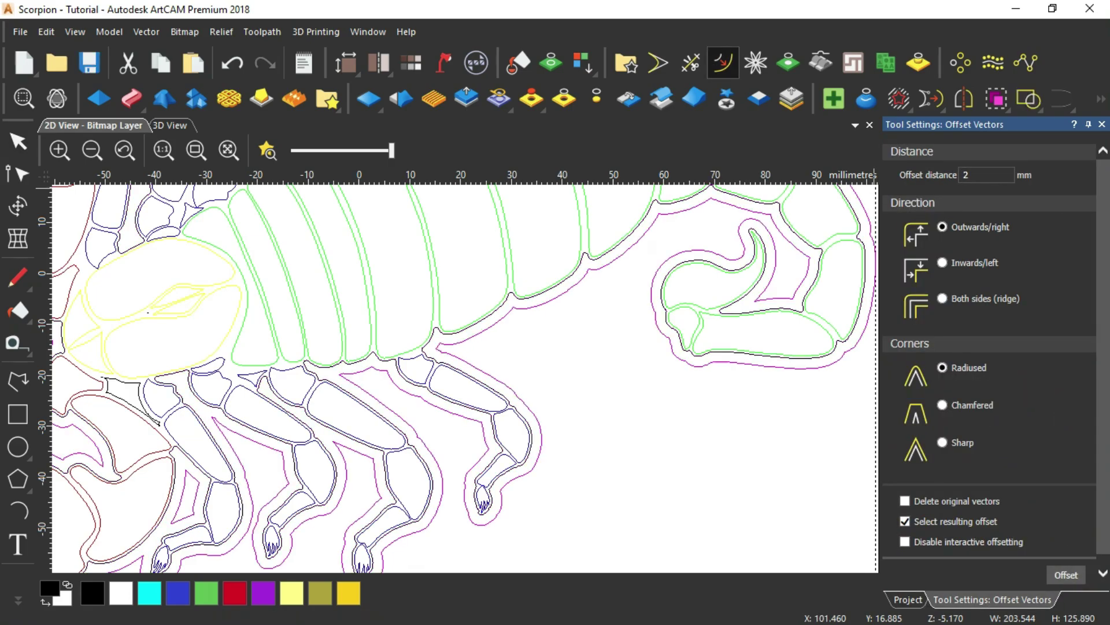
{"action": "key", "text": "Escape"}
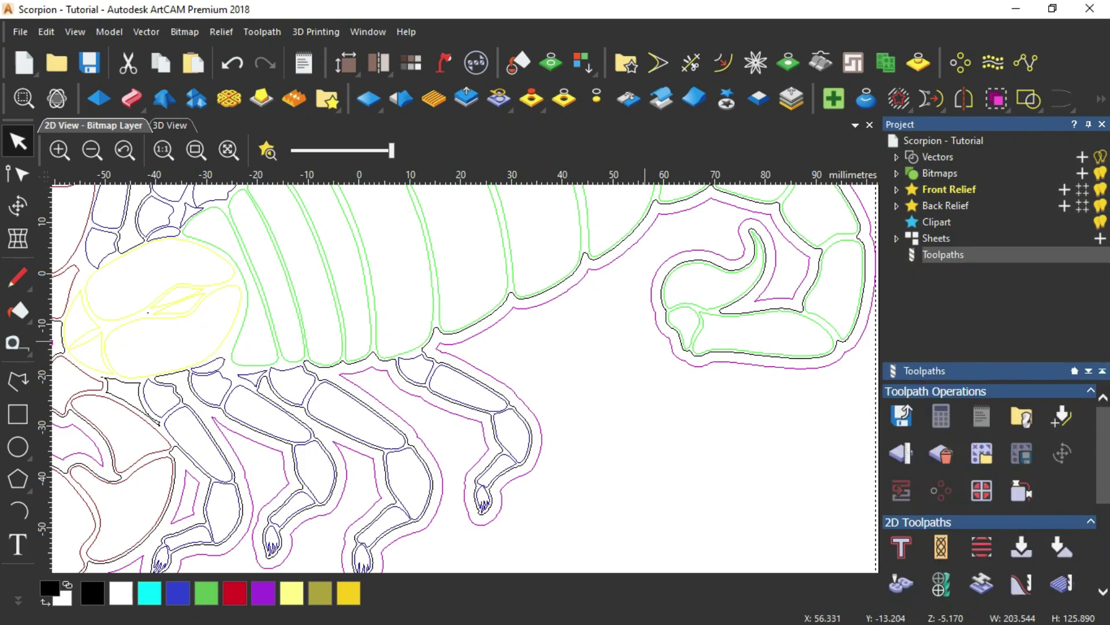
- Deselect the new offsets and select only the outer purple boundary around the scorpion
{"action": "scroll", "coordinate": [740, 332], "scroll_direction": "down", "scroll_amount": 3}
{"action": "scroll", "coordinate": [410, 417], "scroll_direction": "up", "scroll_amount": 3}
{"action": "left_click", "coordinate": [411, 417]}
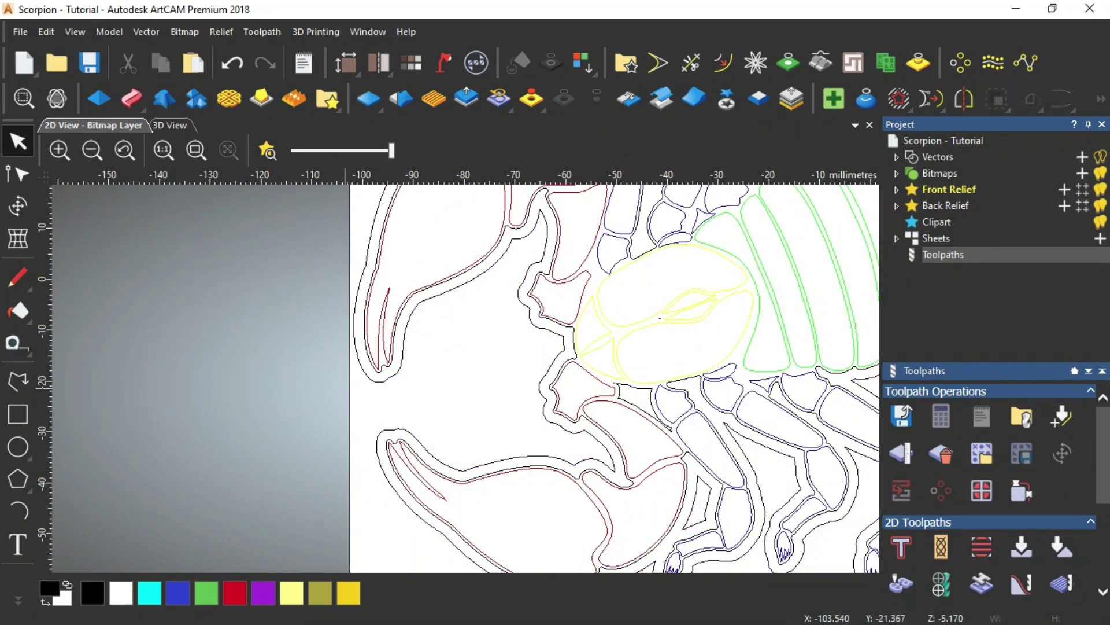
{"action": "left_click", "coordinate": [409, 430]}
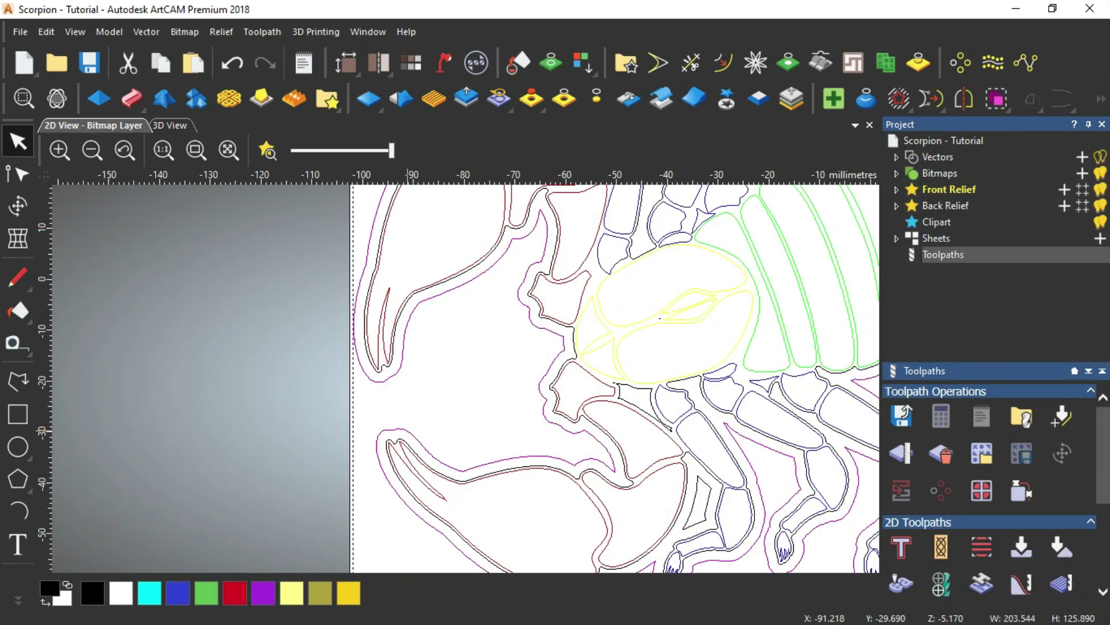
{"action": "scroll", "coordinate": [428, 430], "scroll_direction": "down", "scroll_amount": 3}
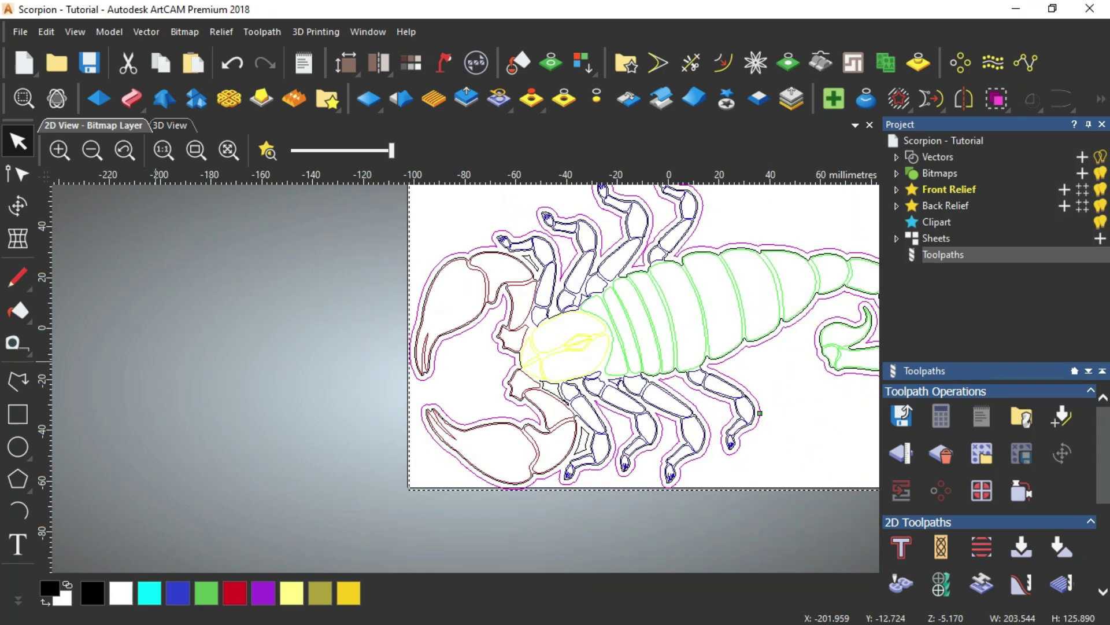
{"action": "scroll", "coordinate": [108, 353], "scroll_direction": "up", "scroll_amount": 3}
{"action": "scroll", "coordinate": [107, 354], "scroll_direction": "down", "scroll_amount": 3}
- In 3D view, start a Machine Relief toolpath limited to inside the selected vectors
{"action": "left_click", "coordinate": [169, 125]}
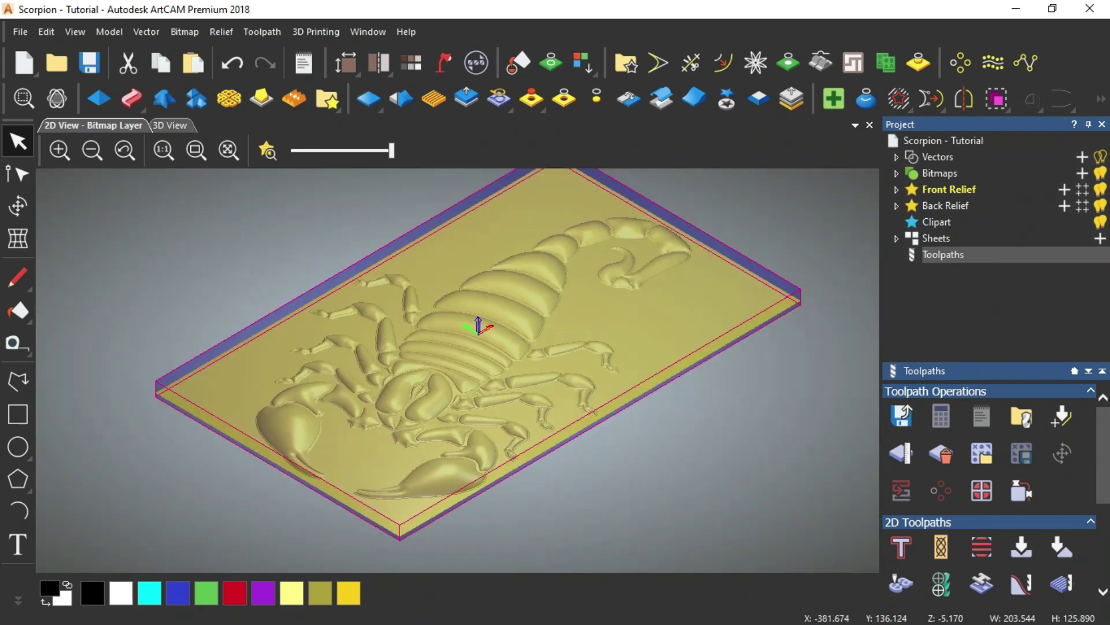
{"action": "left_click", "coordinate": [470, 150]}
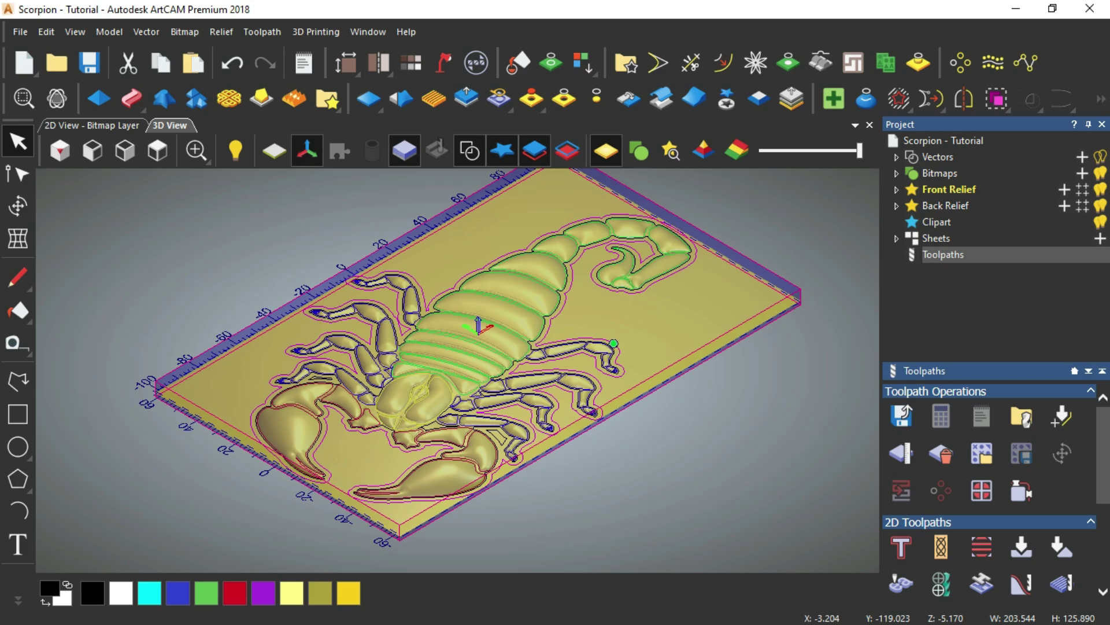
{"action": "scroll", "coordinate": [982, 546], "scroll_direction": "down", "scroll_amount": 3}
{"action": "scroll", "coordinate": [960, 541], "scroll_direction": "down", "scroll_amount": 2}
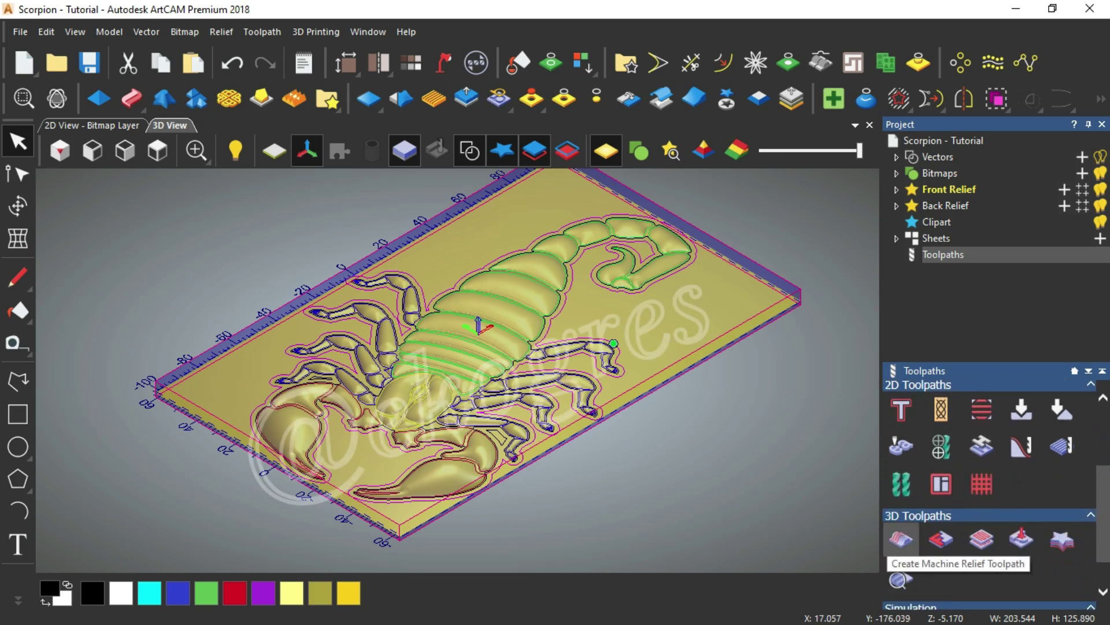
{"action": "left_click", "coordinate": [900, 541]}
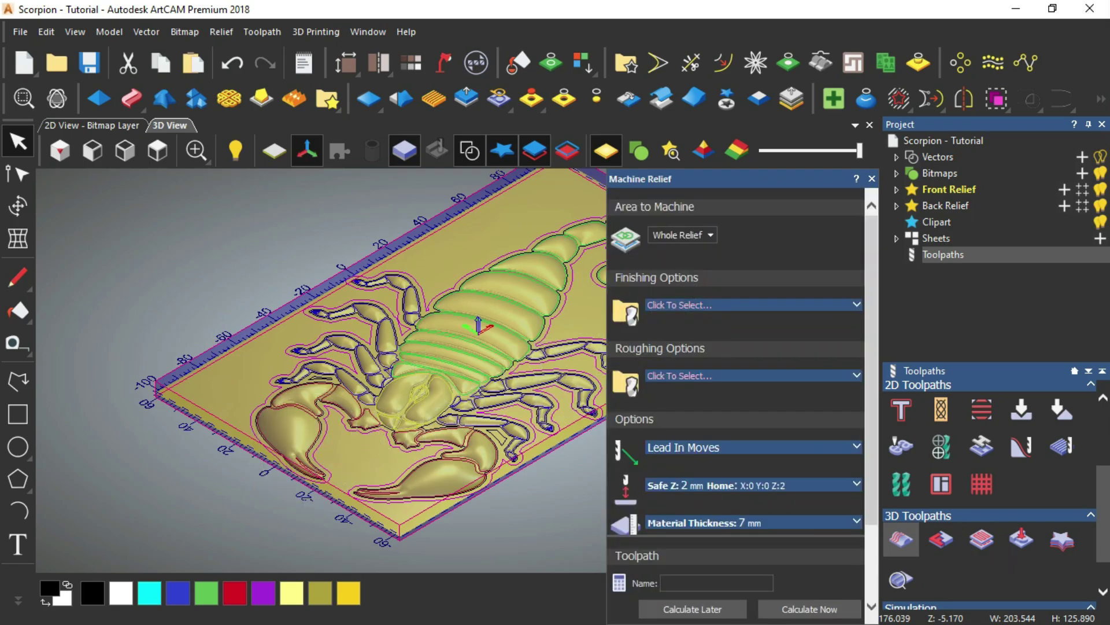
{"action": "left_click", "coordinate": [681, 235]}
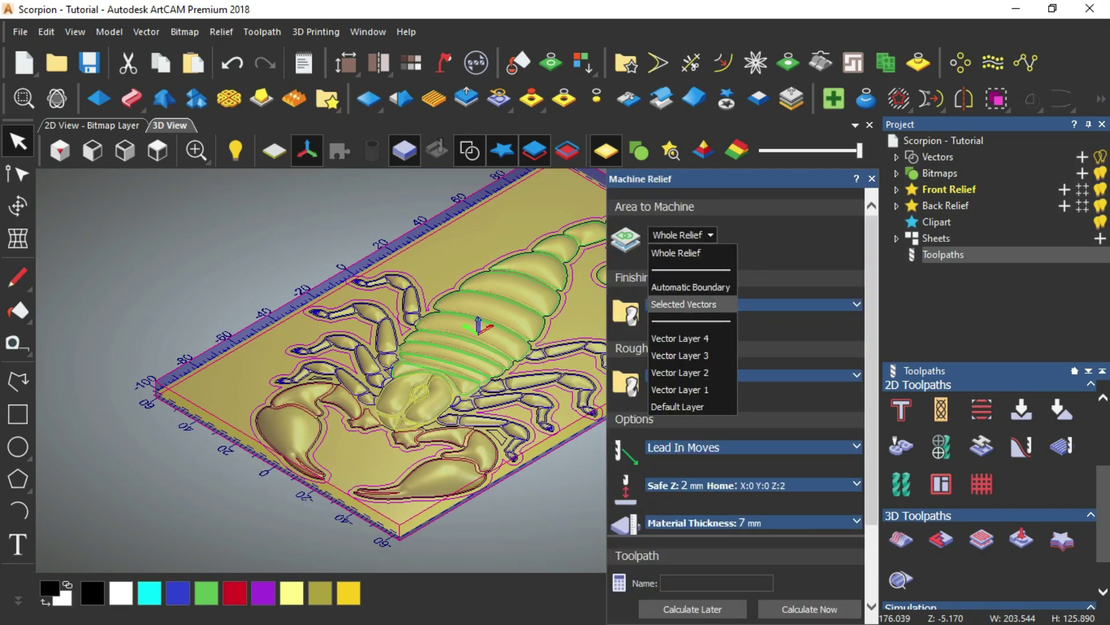
{"action": "left_click", "coordinate": [683, 303]}
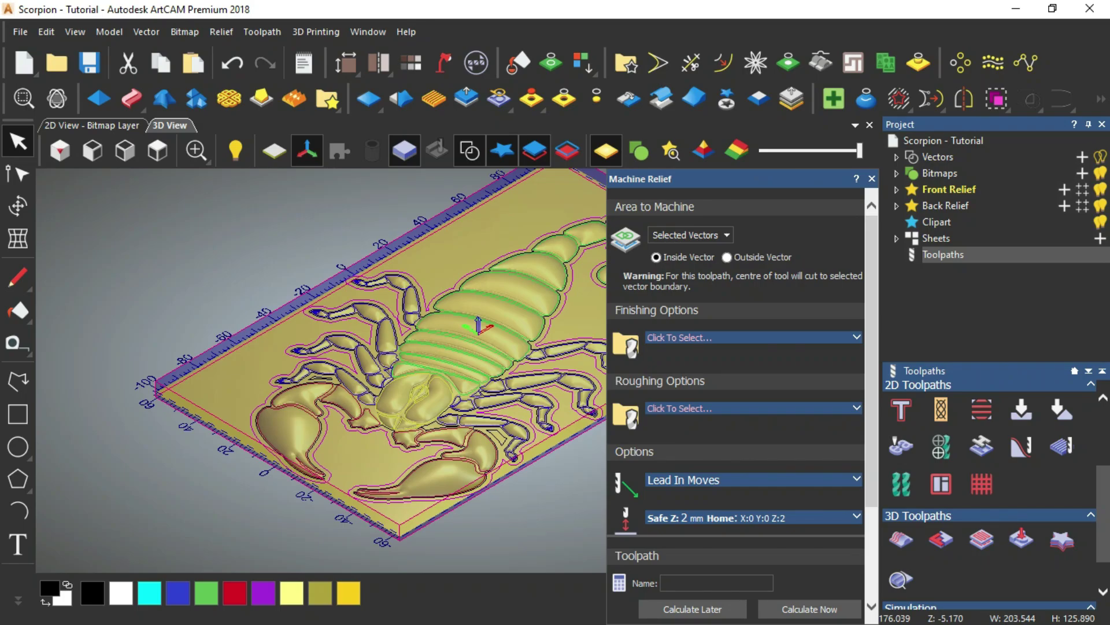
- Use a Ball Nose 0.5 mm finishing tool with a Raster strategy
{"action": "left_click", "coordinate": [626, 344]}
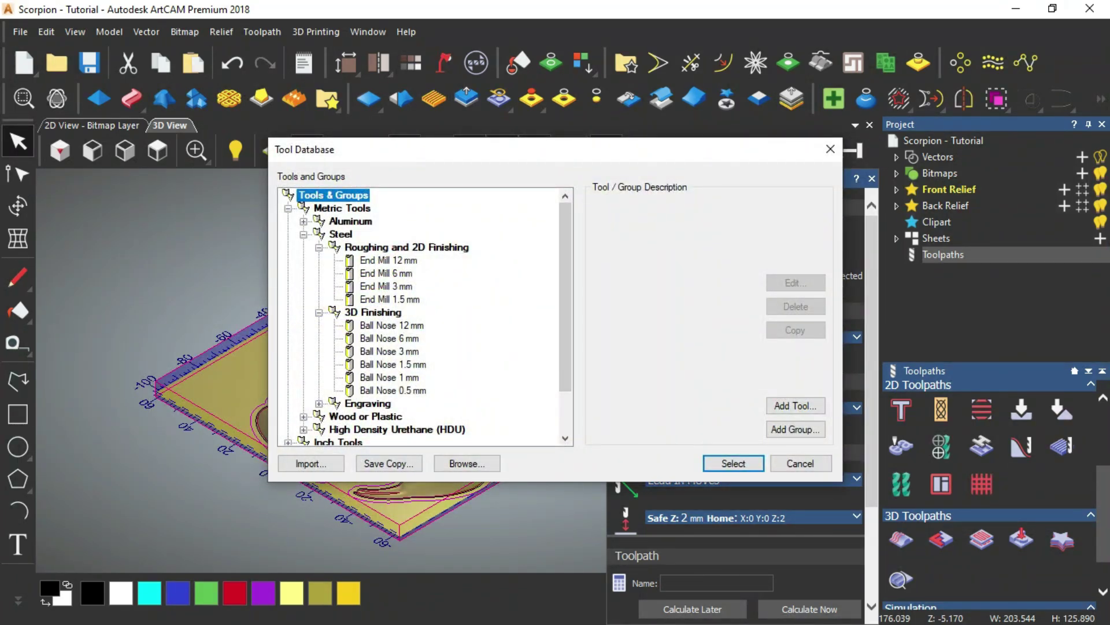
{"action": "left_click", "coordinate": [392, 390]}
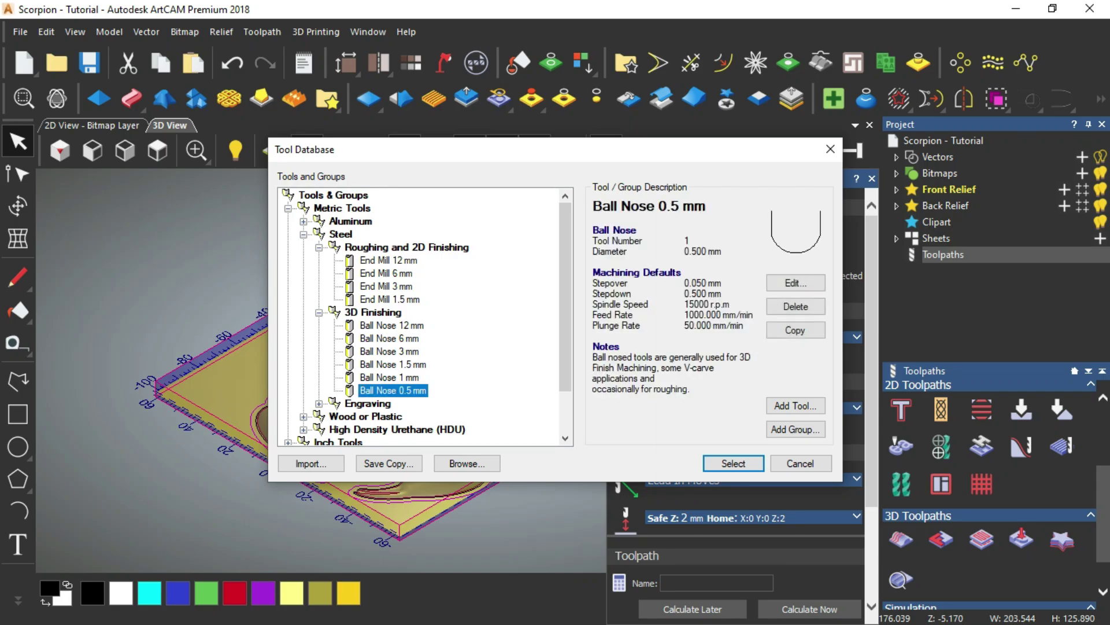
{"action": "left_click", "coordinate": [733, 463]}
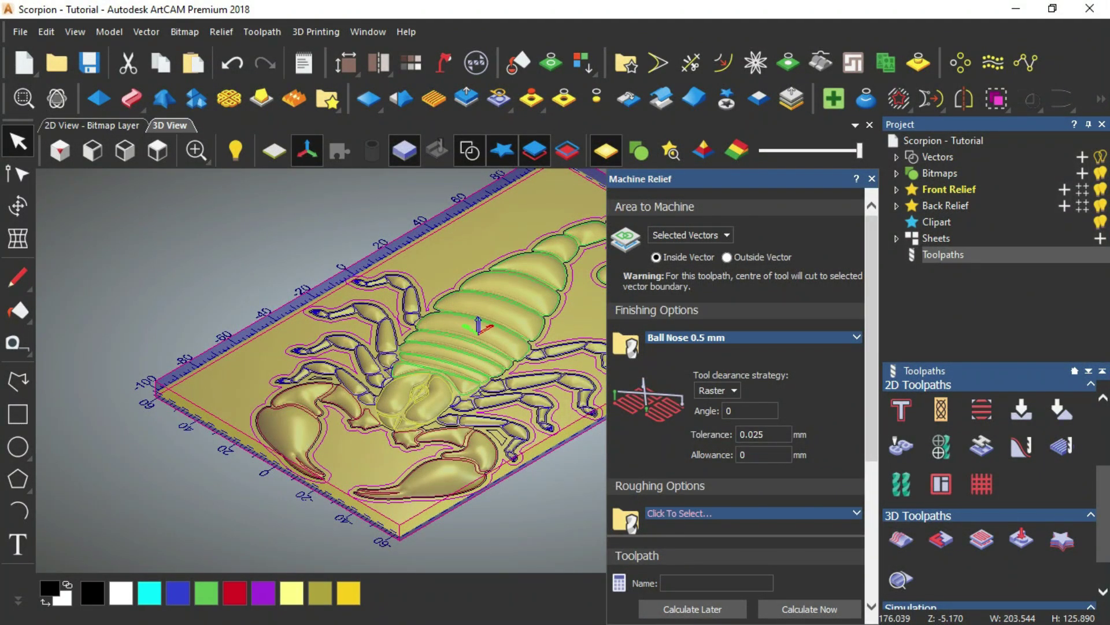
{"action": "left_click", "coordinate": [716, 391]}
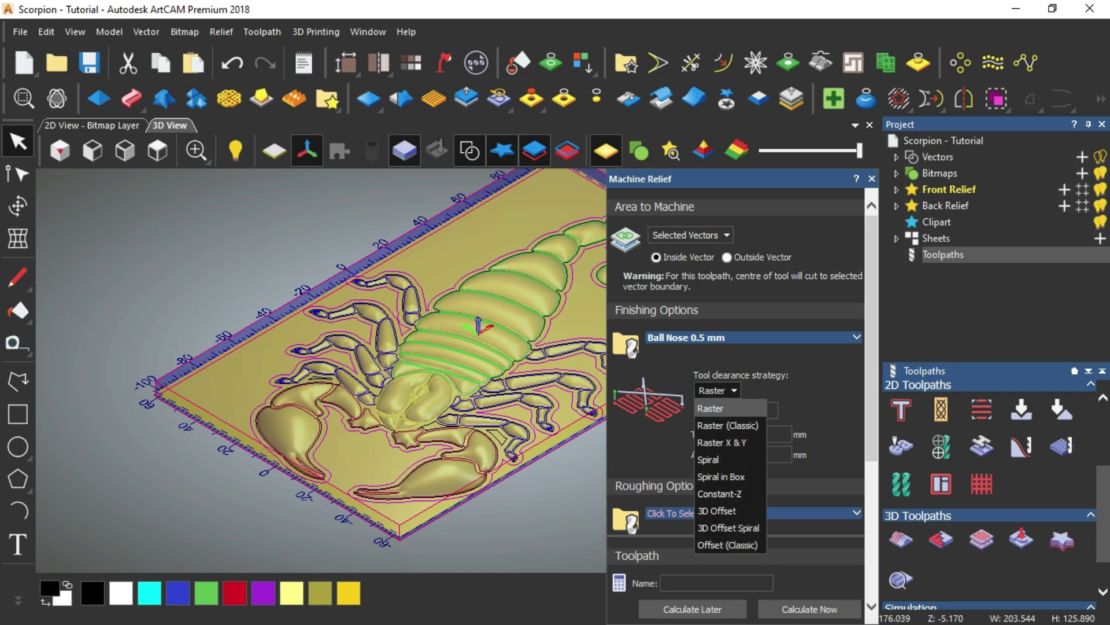
{"action": "left_click", "coordinate": [711, 407]}
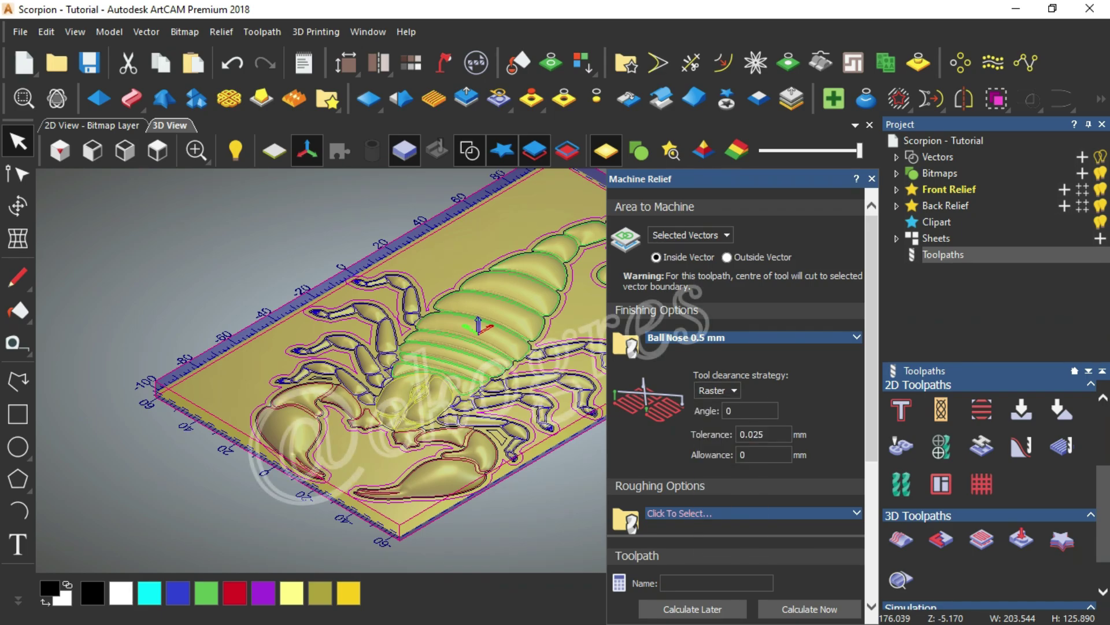
- Review the finishing tool's 0.05 mm stepover, stepdown, feed and plunge rates
{"action": "left_click", "coordinate": [856, 337]}
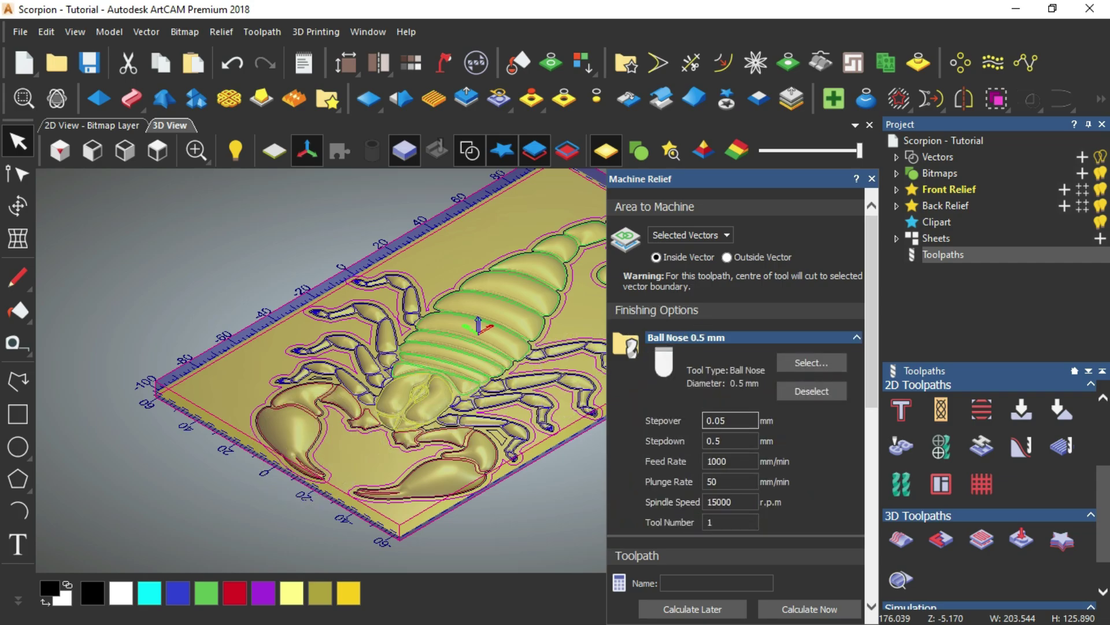
{"action": "left_click", "coordinate": [726, 420]}
{"action": "key", "text": "Tab"}
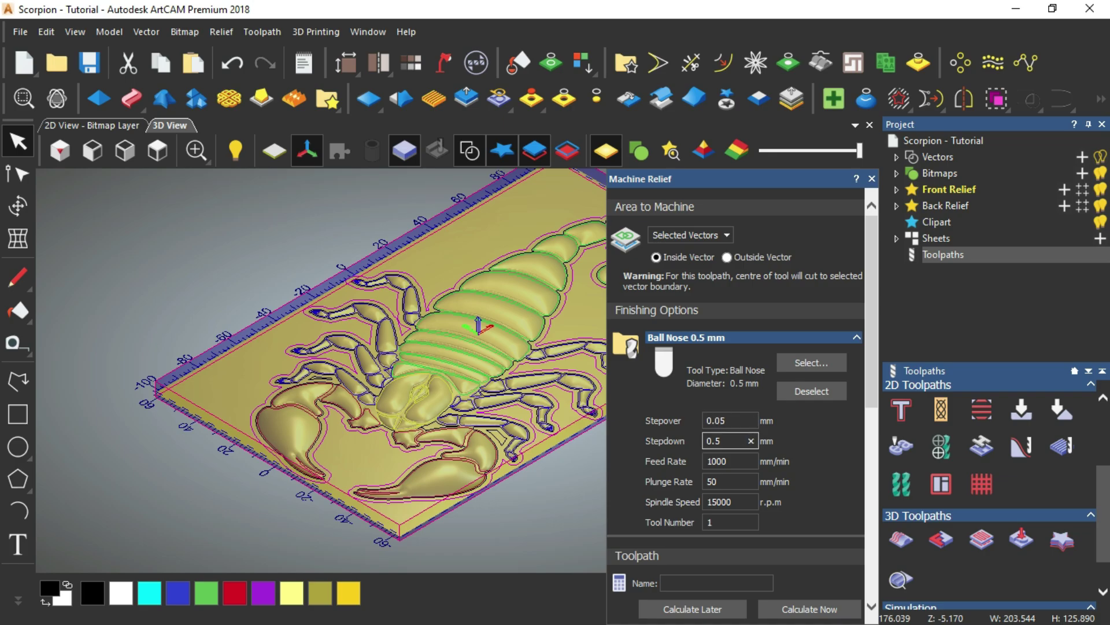
{"action": "scroll", "coordinate": [735, 347], "scroll_direction": "down", "scroll_amount": 2}
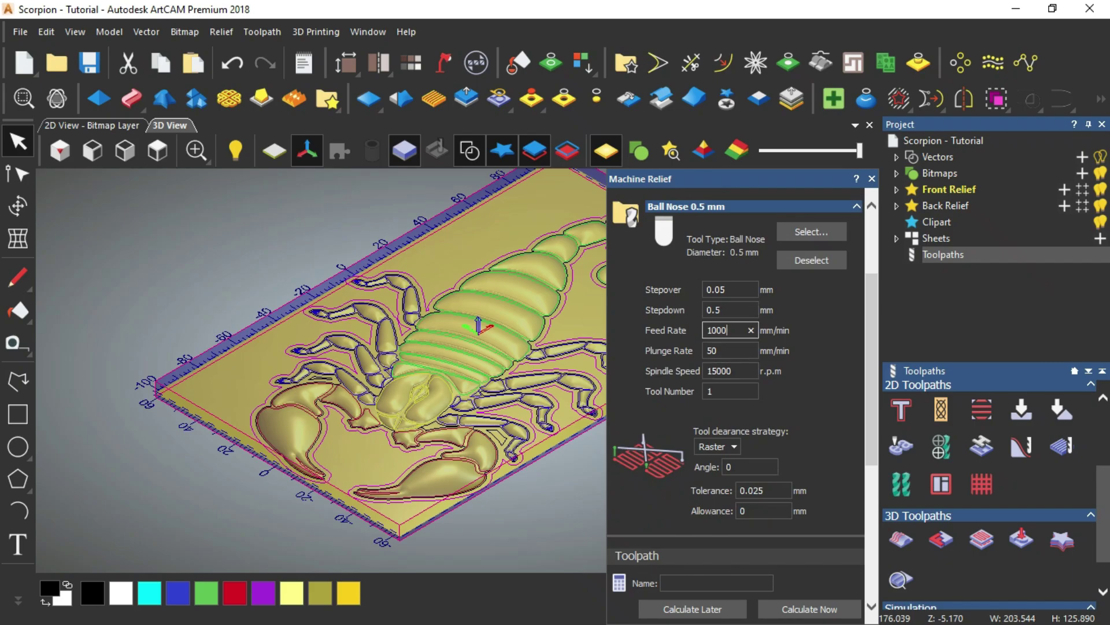
{"action": "key", "text": "ctrl+a"}
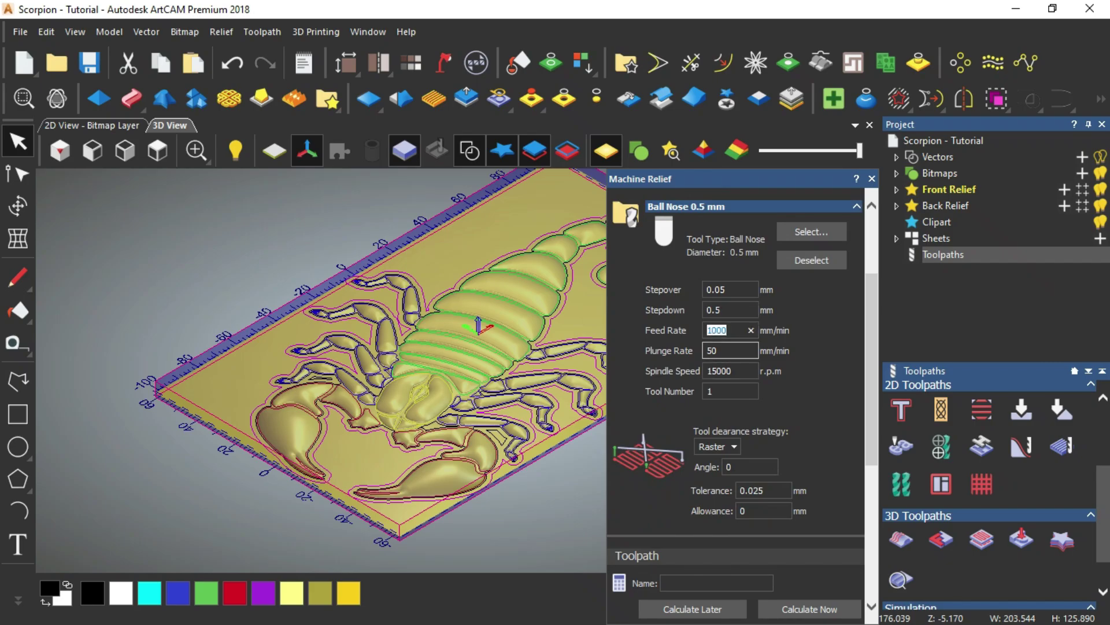
{"action": "key", "text": "Tab"}
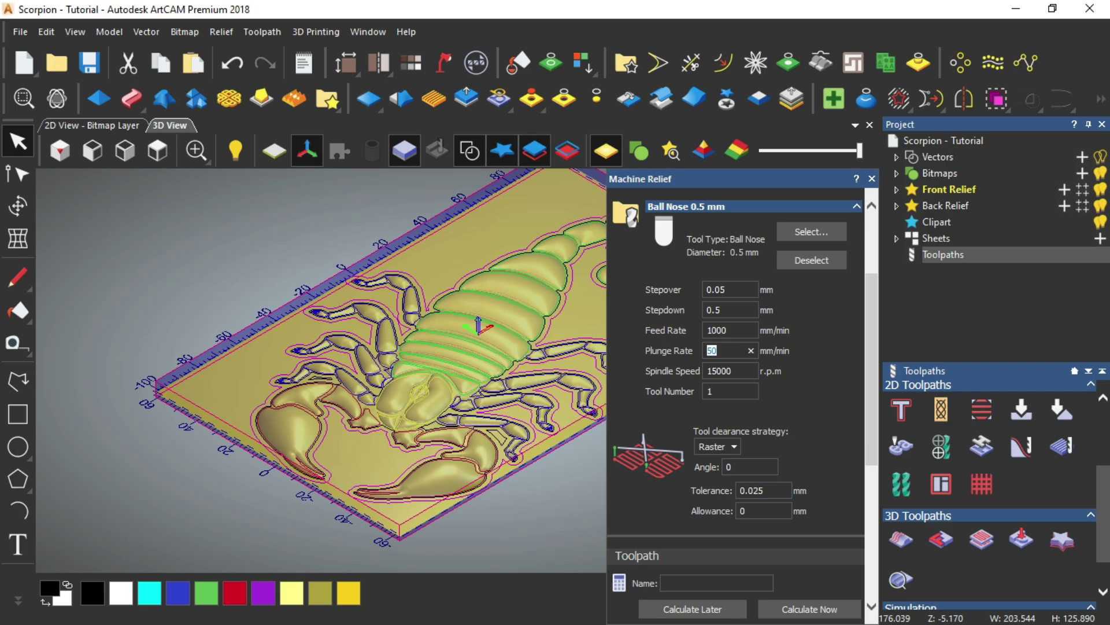
{"action": "scroll", "coordinate": [735, 347], "scroll_direction": "down", "scroll_amount": 2}
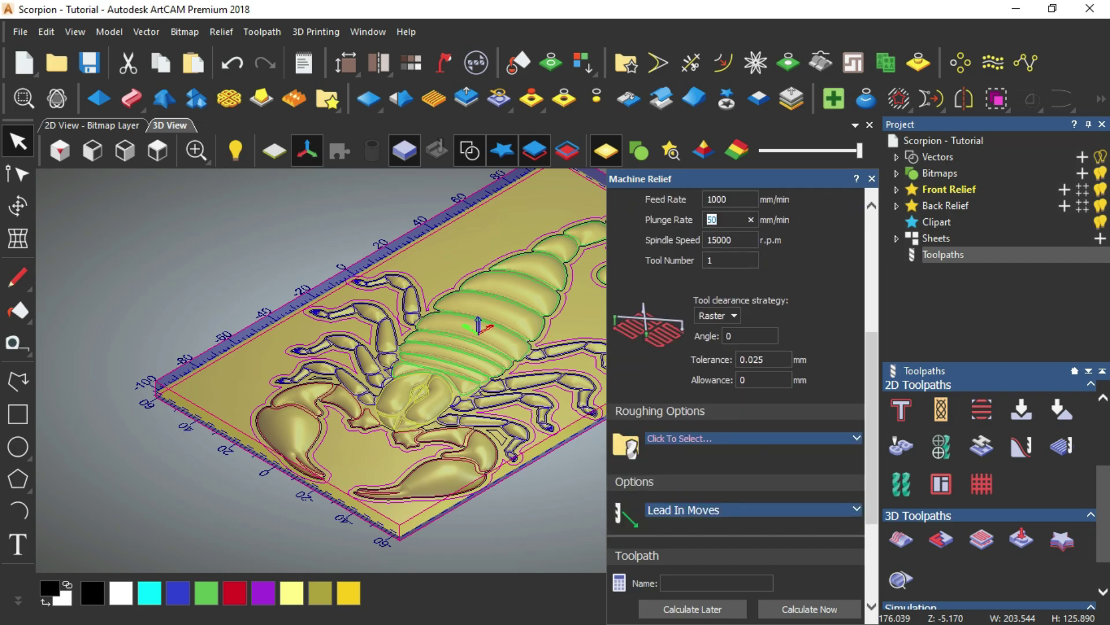
{"action": "scroll", "coordinate": [734, 347], "scroll_direction": "down", "scroll_amount": 1}
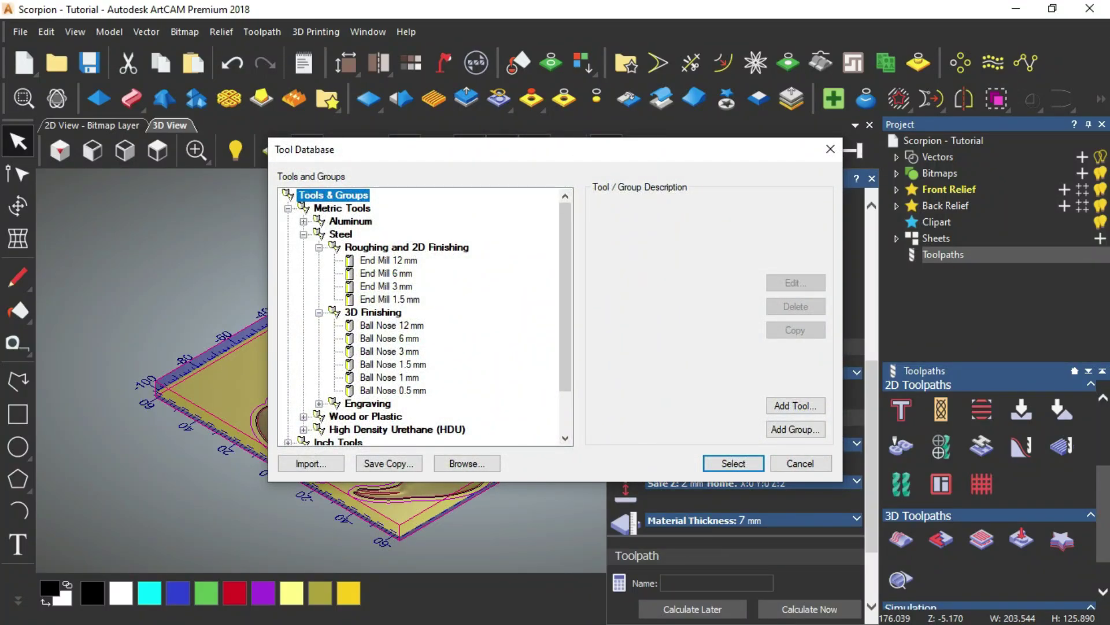
- Rough with End Mill 3 mm: stepdown 1, stepover 0.9, feed 800, plunge 50, allowance 0.5
{"action": "left_click", "coordinate": [386, 286]}
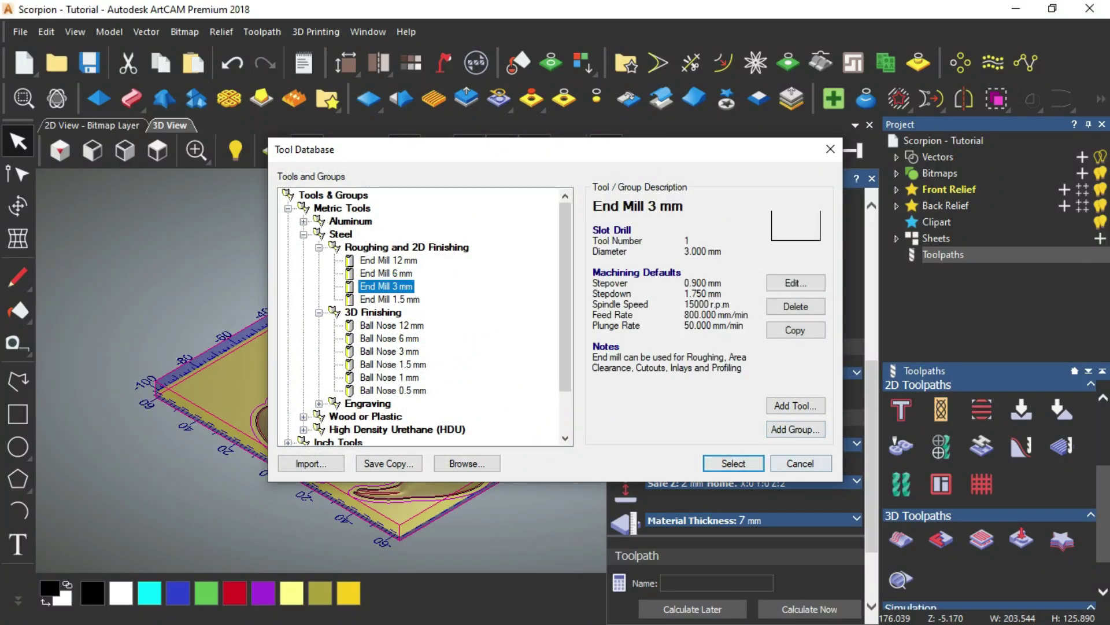
{"action": "left_click", "coordinate": [734, 463]}
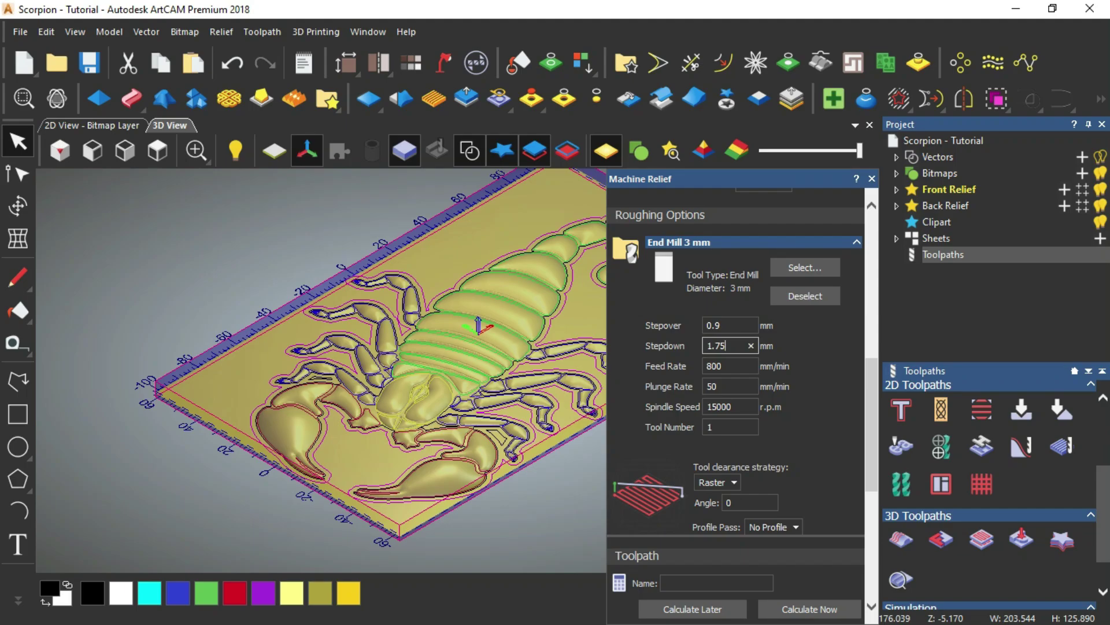
{"action": "key", "text": "BackSpace"}
{"action": "key", "text": "BackSpace"}
{"action": "key", "text": "BackSpace"}
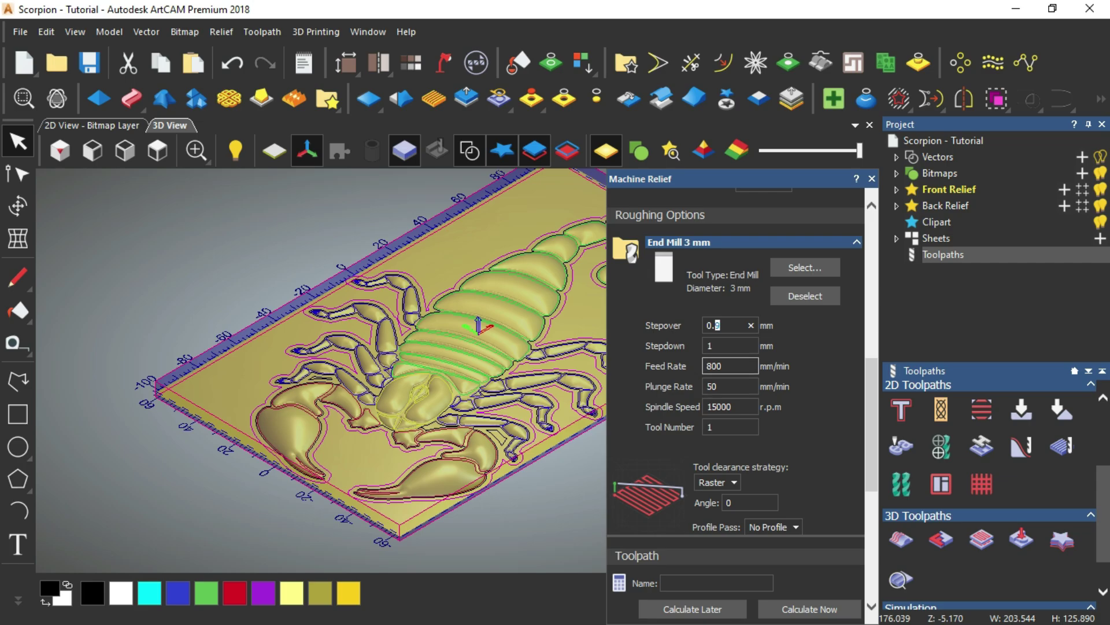
{"action": "key", "text": "Tab"}
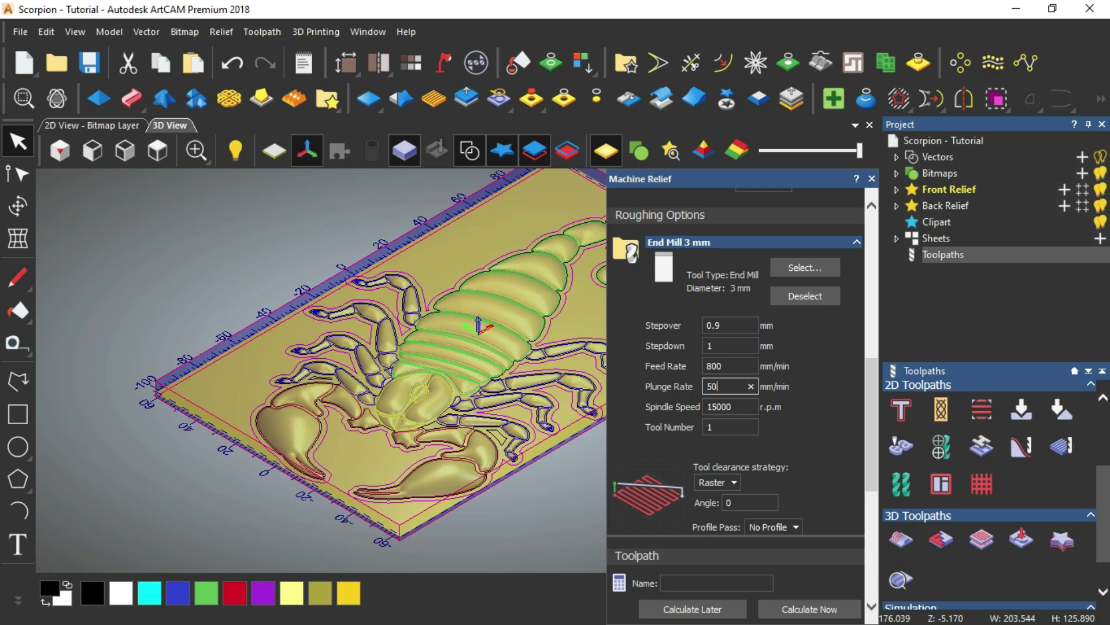
{"action": "scroll", "coordinate": [734, 376], "scroll_direction": "down", "scroll_amount": 1}
{"action": "scroll", "coordinate": [734, 376], "scroll_direction": "down", "scroll_amount": 4}
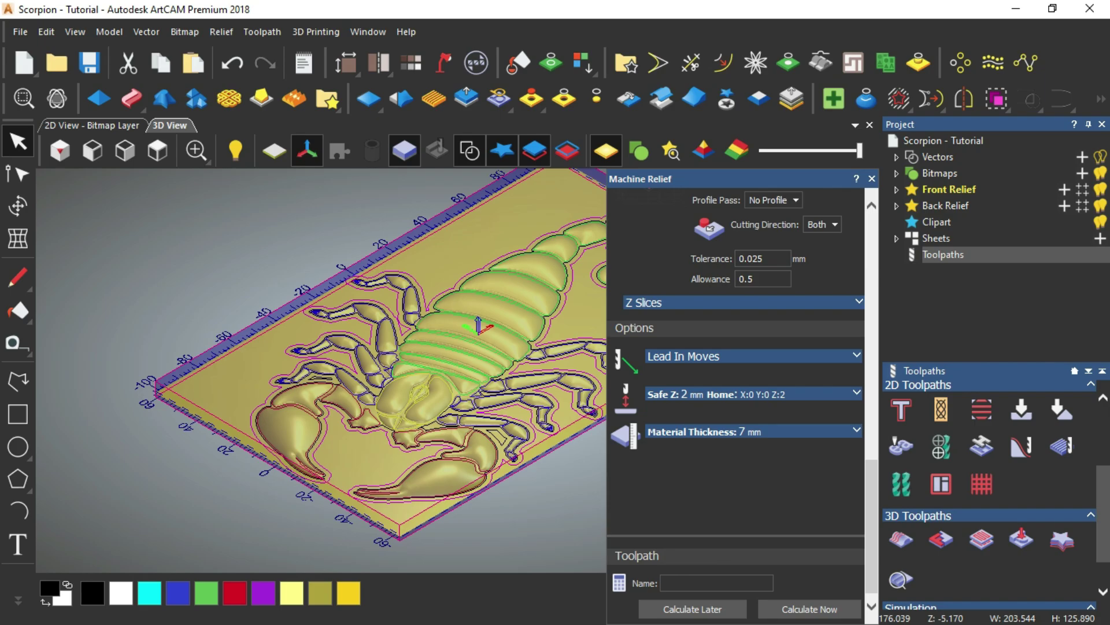
- Calculate the Machine Relief toolpath and orbit to view it over the scorpion
{"action": "left_click", "coordinate": [810, 608]}
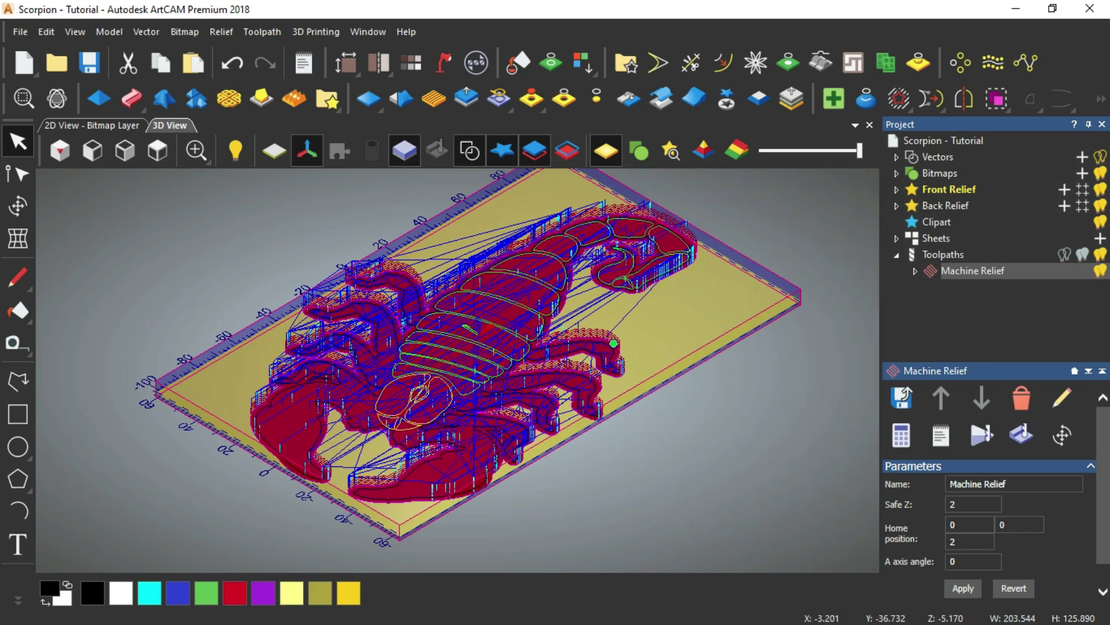
{"action": "left_click_drag", "start_coordinate": [463, 347], "coordinate": [428, 358]}
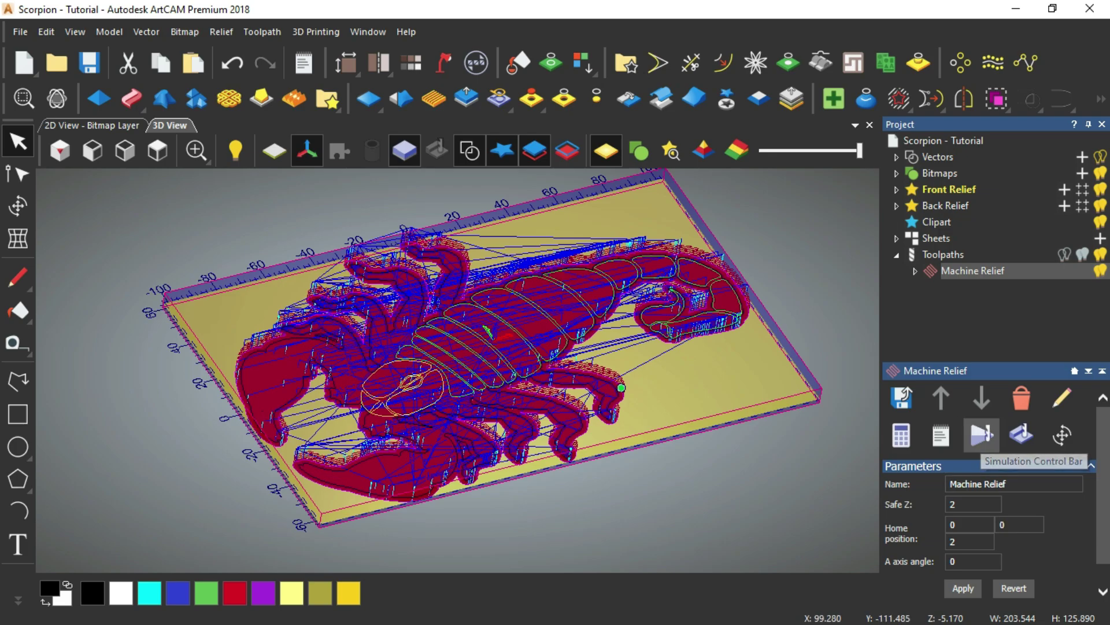
- Simulate the Machine Relief toolpath on the default block at normal and fast speed
{"action": "left_click", "coordinate": [982, 434]}
{"action": "key", "text": "Return"}
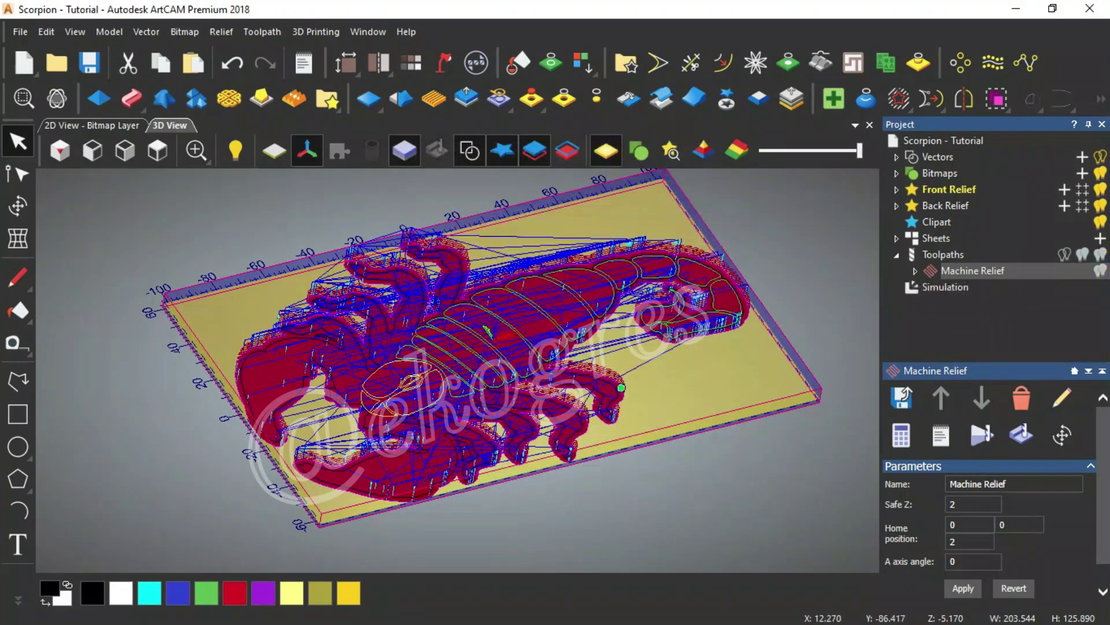
{"action": "left_click", "coordinate": [116, 212]}
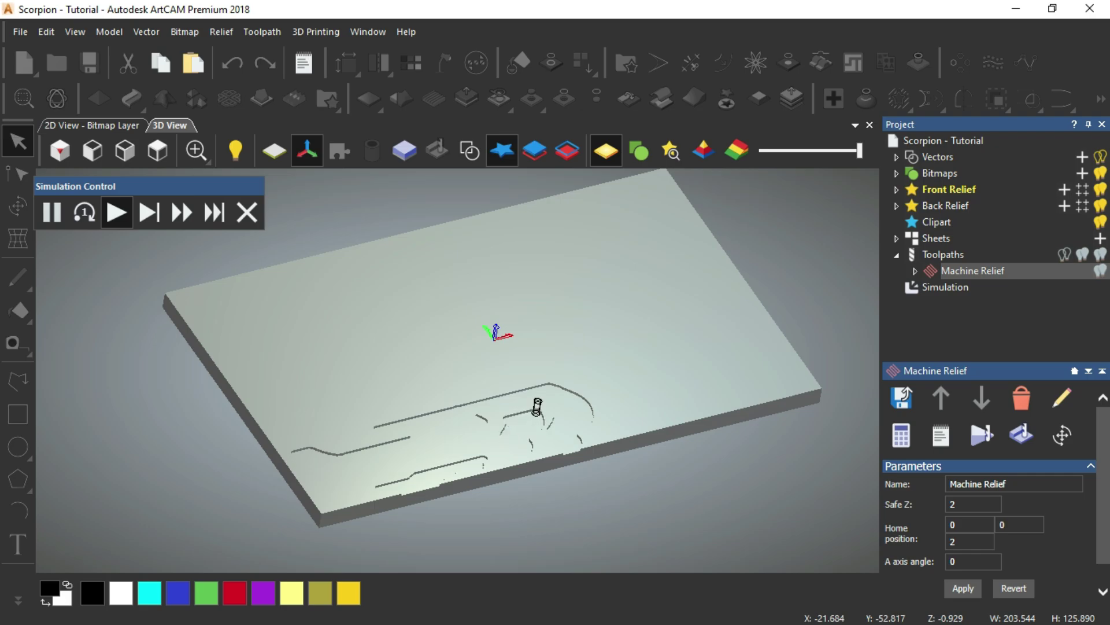
{"action": "left_click", "coordinate": [181, 212]}
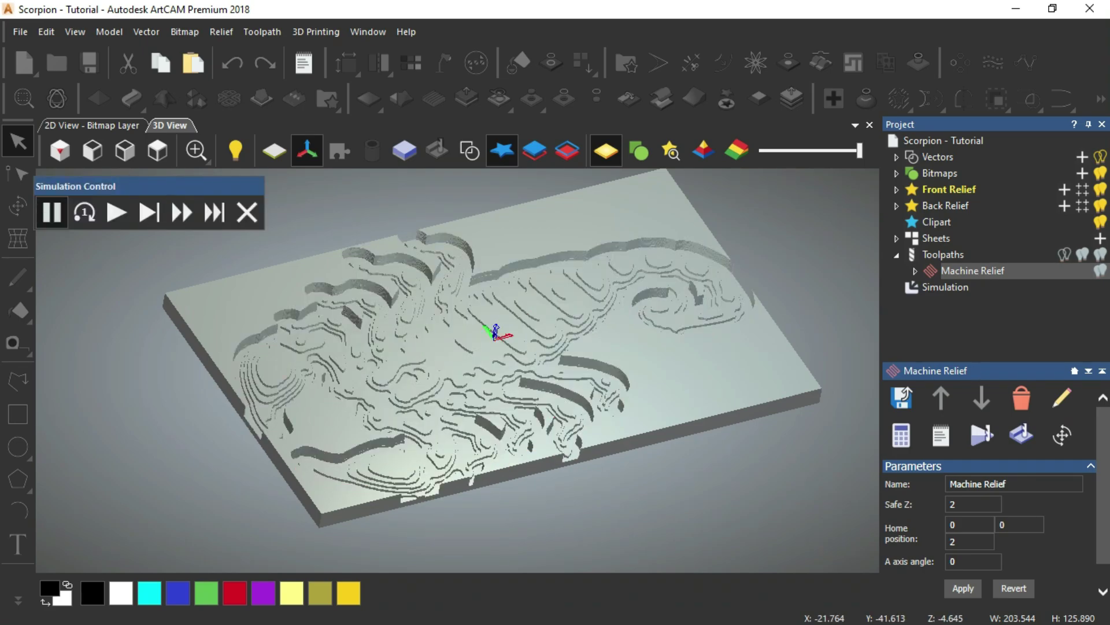
{"action": "left_click", "coordinate": [117, 212]}
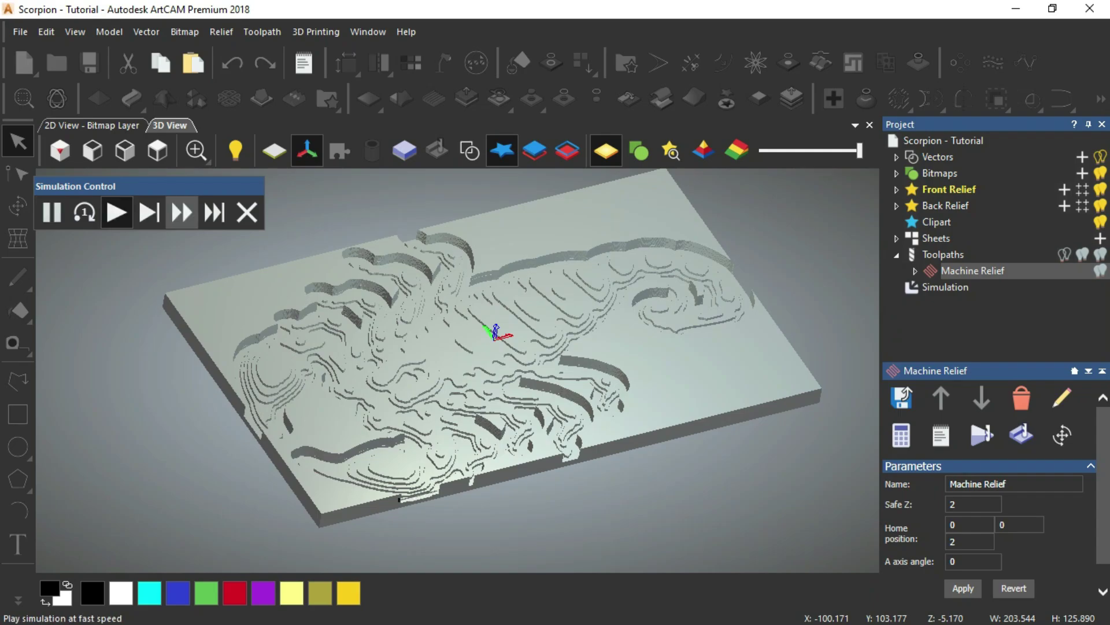
{"action": "left_click", "coordinate": [182, 212]}
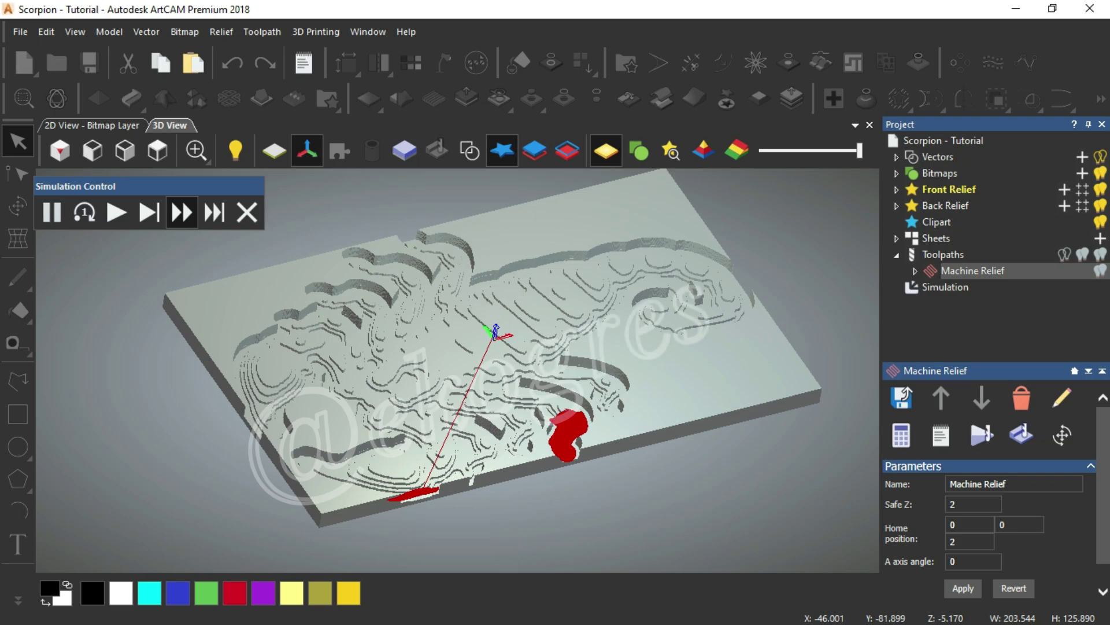
{"action": "scroll", "coordinate": [457, 347], "scroll_direction": "up", "scroll_amount": 3}
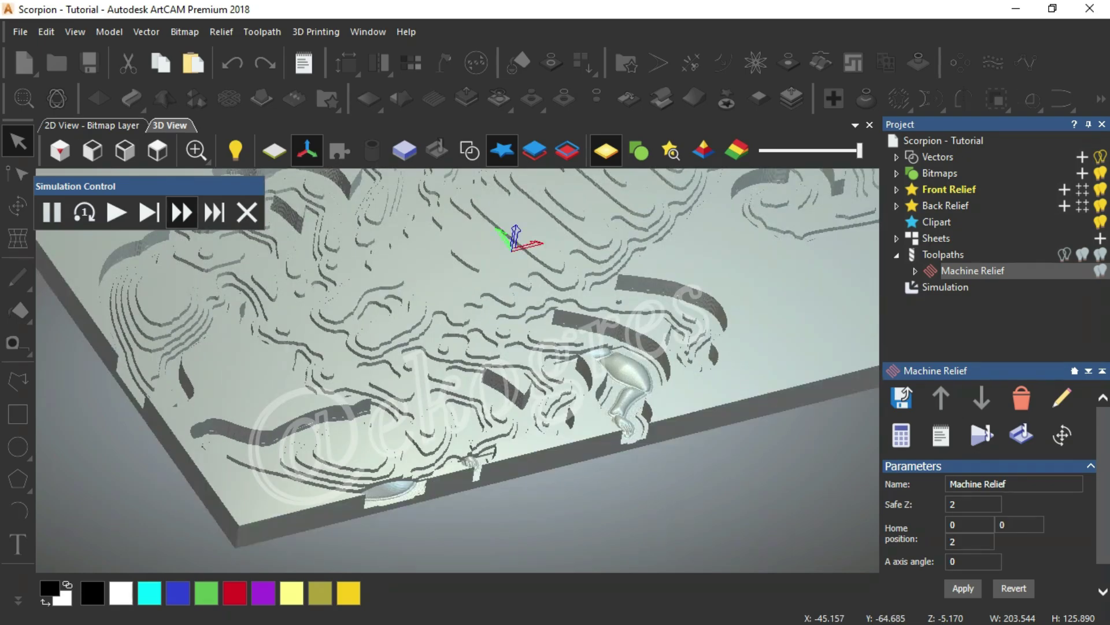
{"action": "scroll", "coordinate": [457, 347], "scroll_direction": "down", "scroll_amount": 5}
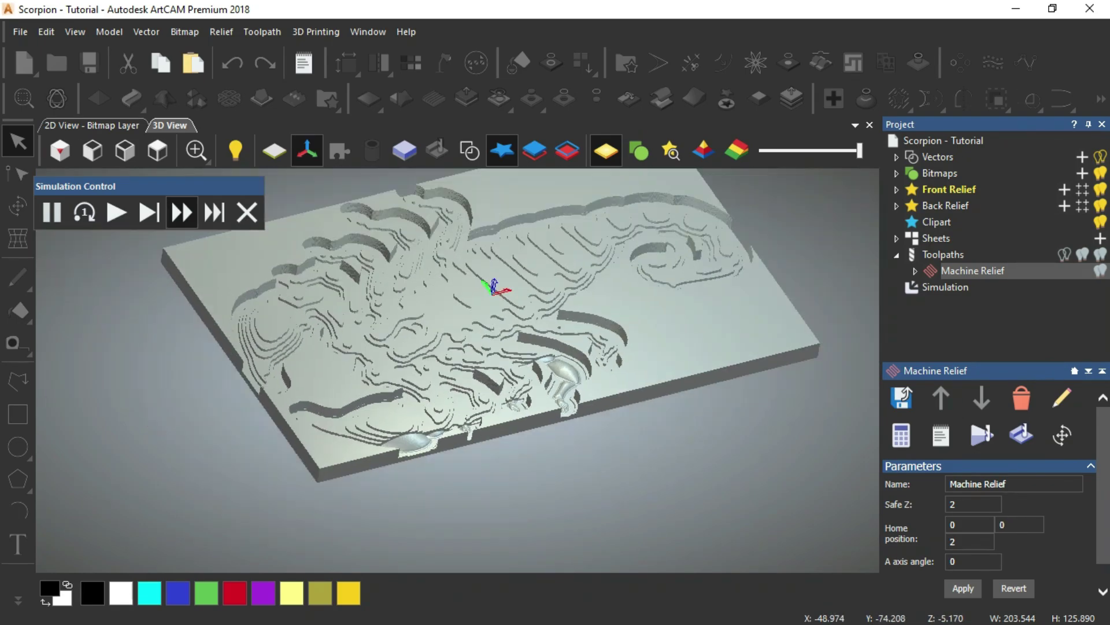
{"action": "scroll", "coordinate": [434, 399], "scroll_direction": "up", "scroll_amount": 3}
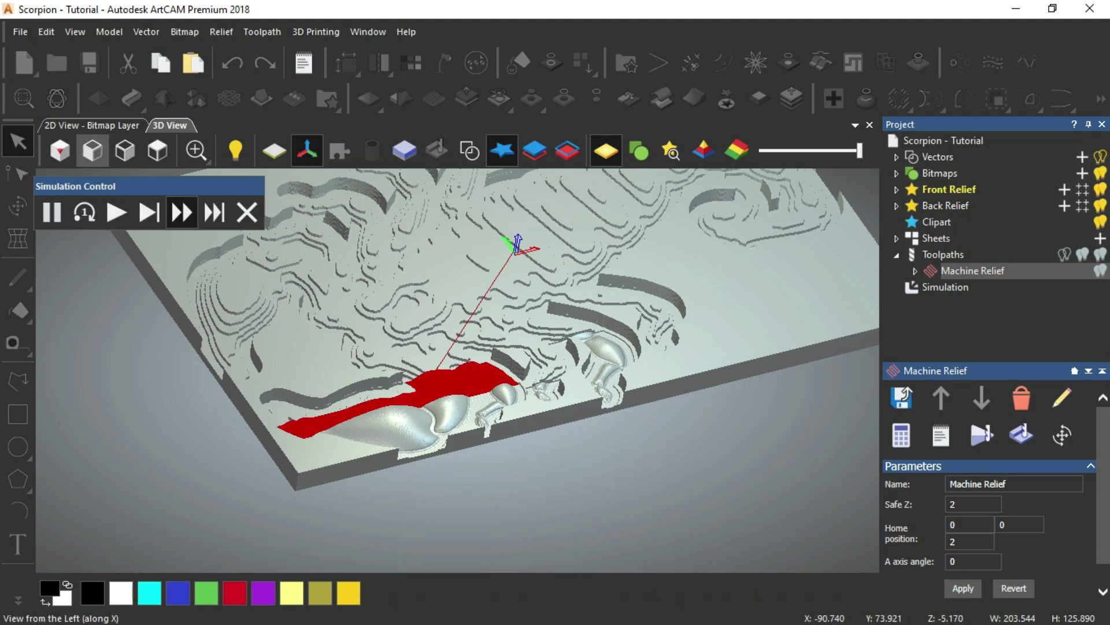
- Check the simulated cut from Left and Isometric views, then abandon the simulation
{"action": "left_click", "coordinate": [93, 150]}
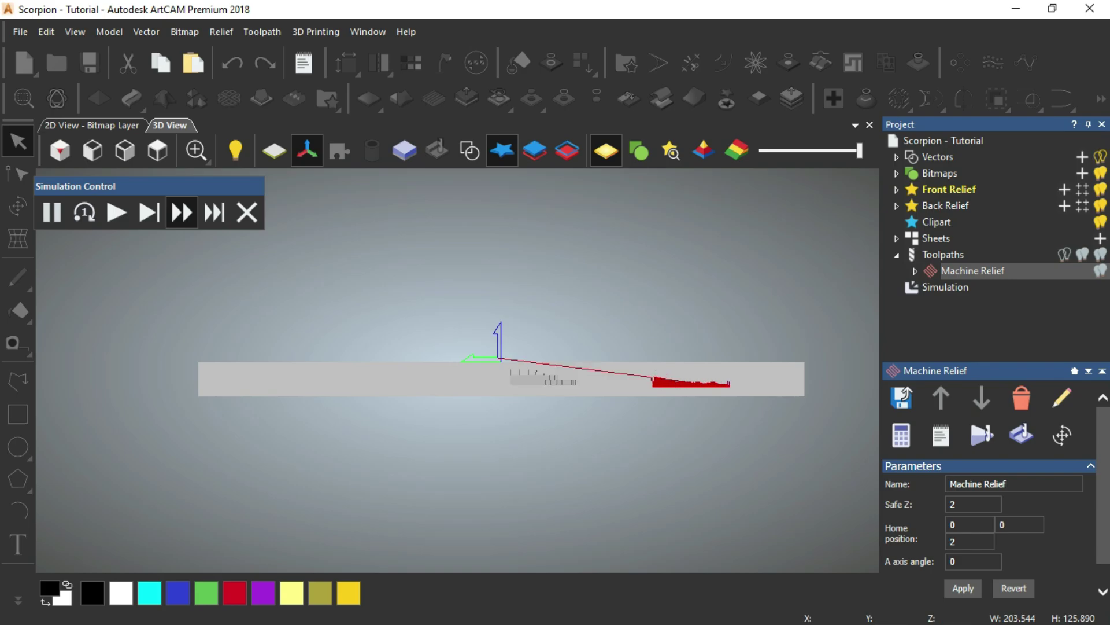
{"action": "left_click", "coordinate": [60, 150]}
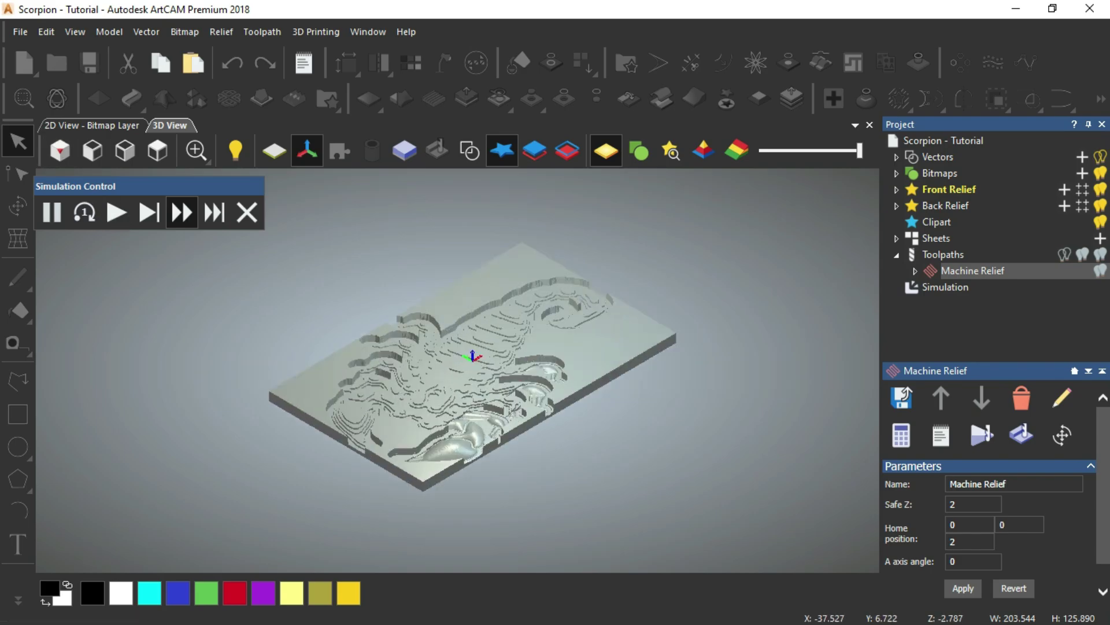
{"action": "scroll", "coordinate": [430, 394], "scroll_direction": "up", "scroll_amount": 3}
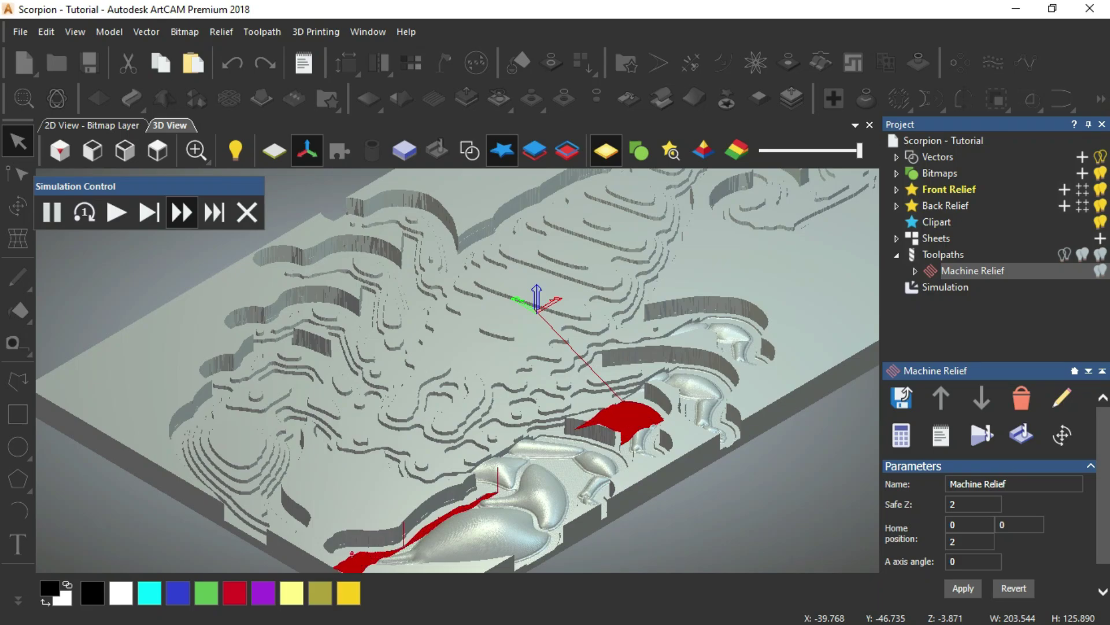
{"action": "scroll", "coordinate": [457, 370], "scroll_direction": "down", "scroll_amount": 3}
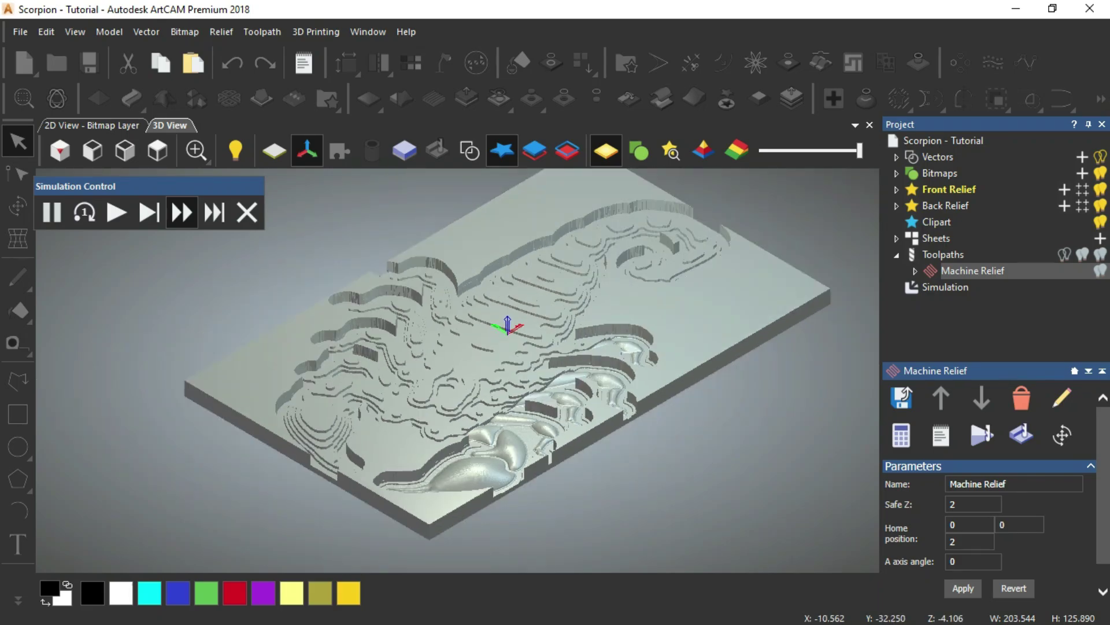
{"action": "scroll", "coordinate": [573, 417], "scroll_direction": "up", "scroll_amount": 2}
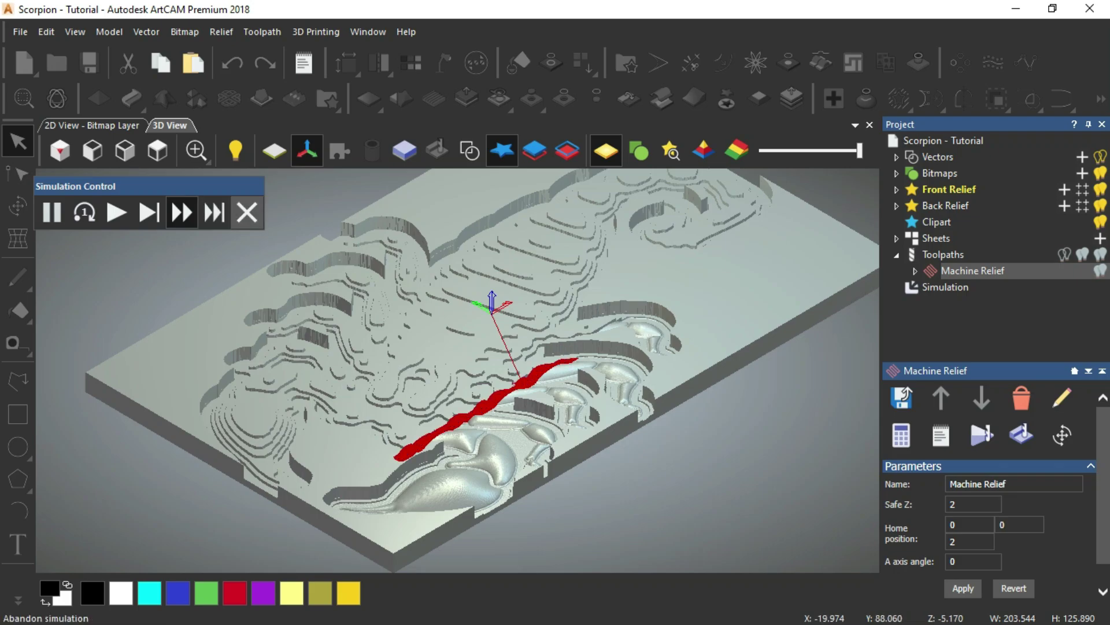
{"action": "left_click", "coordinate": [246, 212]}
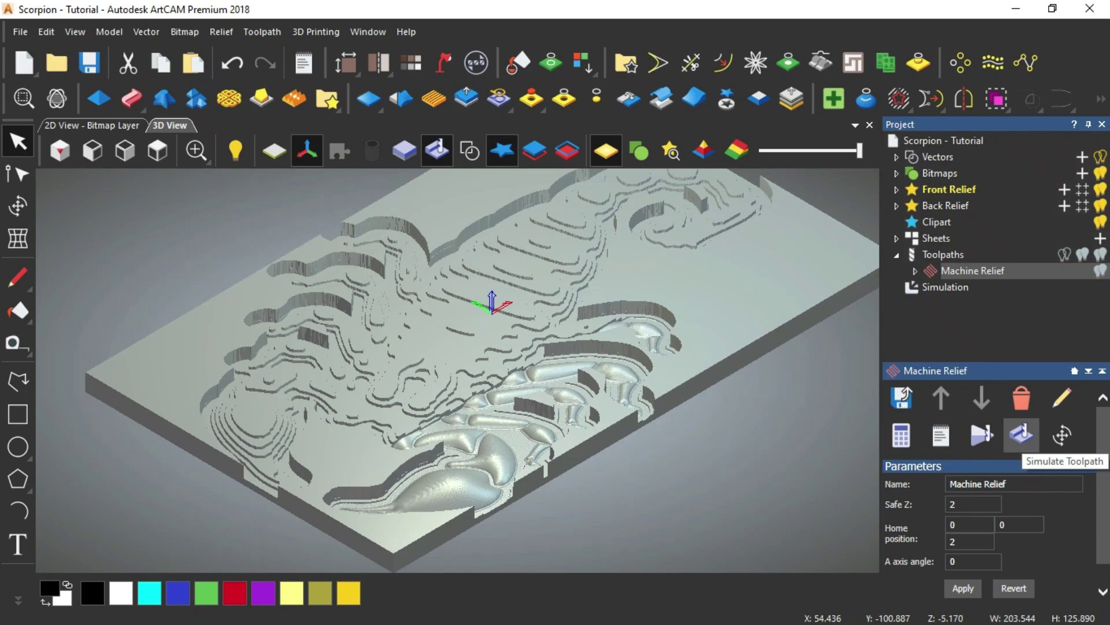
- Simulate the whole Machine Relief toolpath and orbit the board to inspect the carving
{"action": "left_click", "coordinate": [1022, 435]}
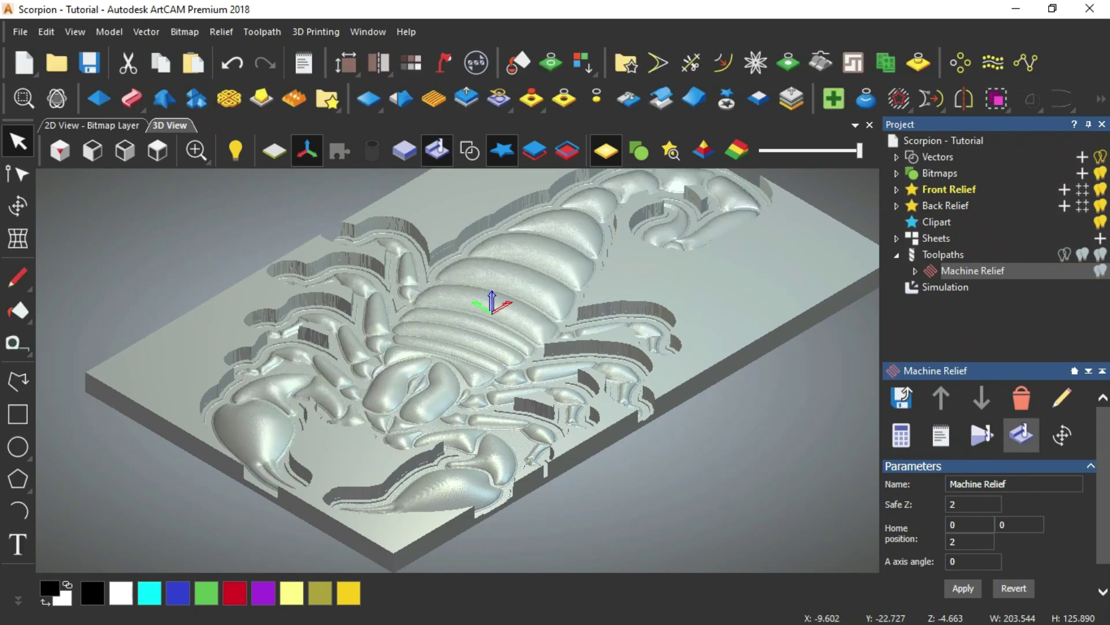
{"action": "scroll", "coordinate": [457, 370], "scroll_direction": "down", "scroll_amount": 2}
{"action": "scroll", "coordinate": [486, 356], "scroll_direction": "up", "scroll_amount": 3}
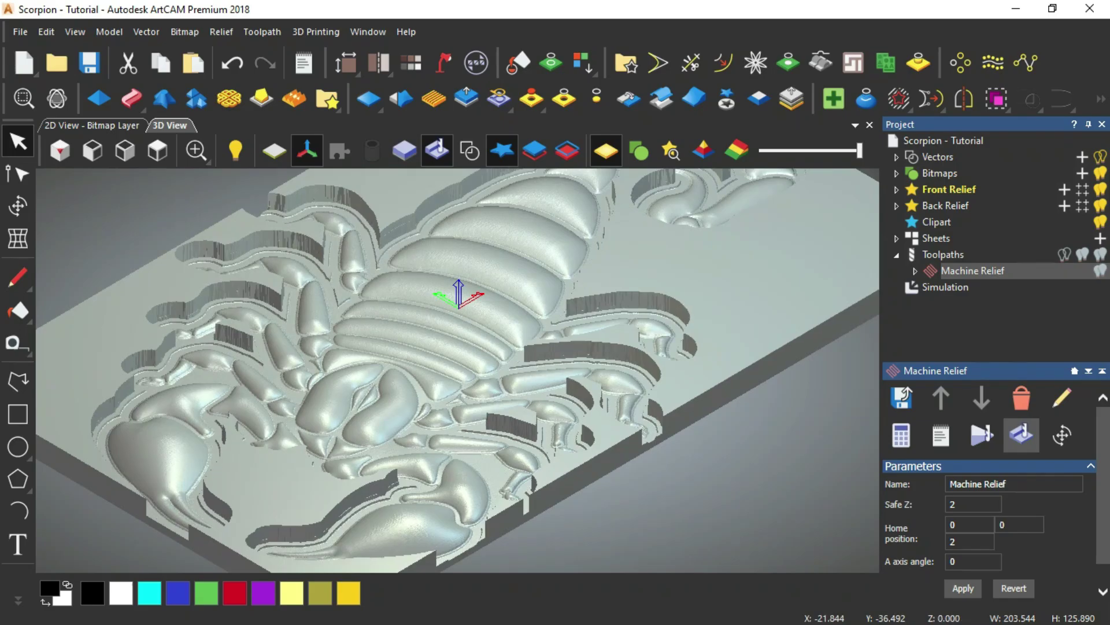
{"action": "scroll", "coordinate": [486, 355], "scroll_direction": "up", "scroll_amount": 2}
{"action": "mouse_move", "coordinate": [462, 289]}
{"action": "left_mouse_down"}
{"action": "mouse_move", "coordinate": [463, 405]}
{"action": "mouse_move", "coordinate": [463, 283]}
{"action": "mouse_move", "coordinate": [457, 347]}
{"action": "left_mouse_up"}
{"action": "scroll", "coordinate": [457, 370], "scroll_direction": "down", "scroll_amount": 3}
{"action": "scroll", "coordinate": [457, 370], "scroll_direction": "up", "scroll_amount": 3}
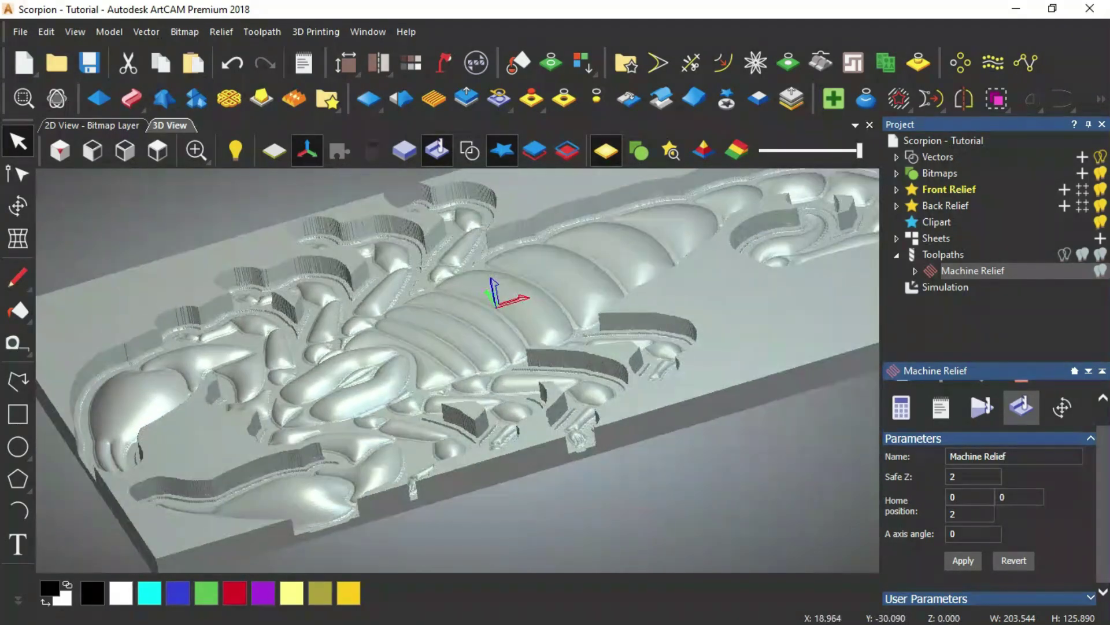
{"action": "scroll", "coordinate": [457, 347], "scroll_direction": "down", "scroll_amount": 2}
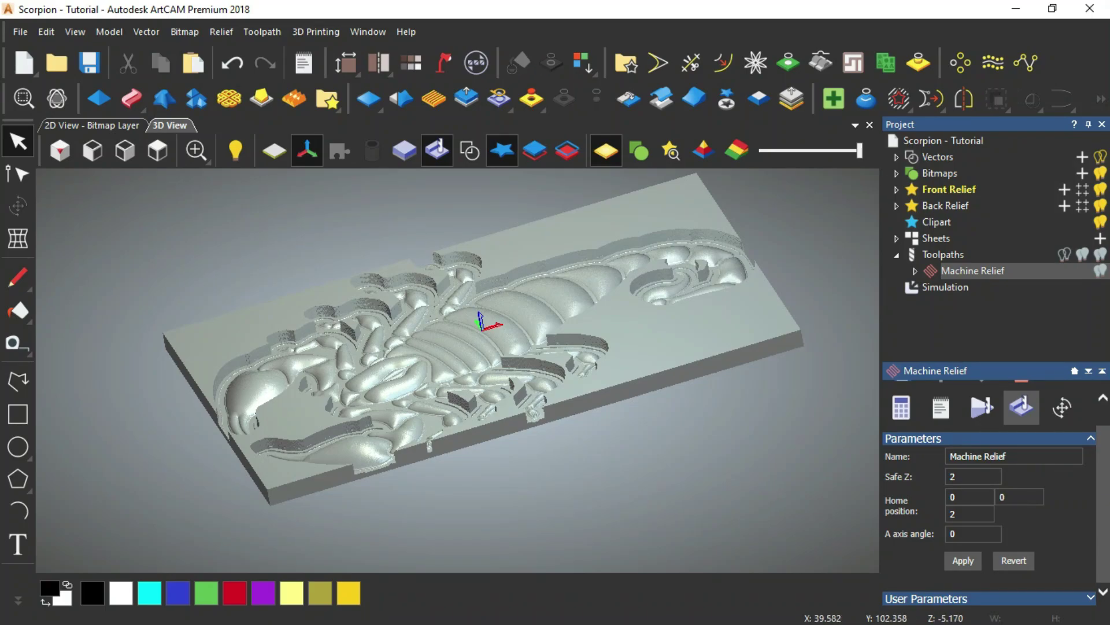
- Overlay the scorpion vectors in isometric view and select the outer offset boundary
{"action": "left_click", "coordinate": [470, 151]}
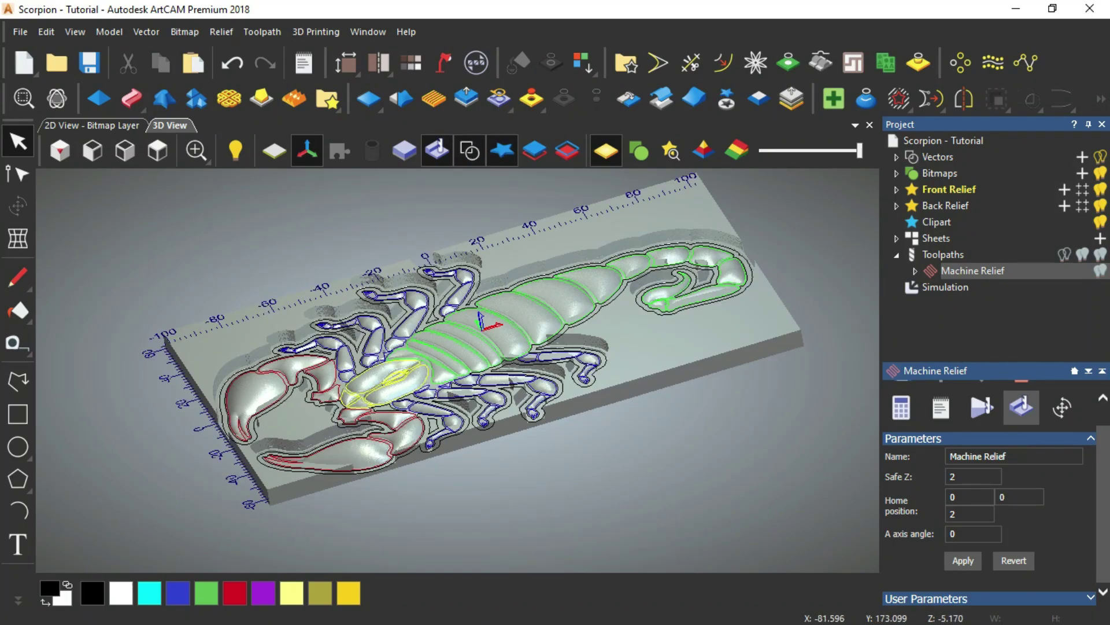
{"action": "left_click", "coordinate": [60, 151]}
{"action": "scroll", "coordinate": [463, 387], "scroll_direction": "up", "scroll_amount": 3}
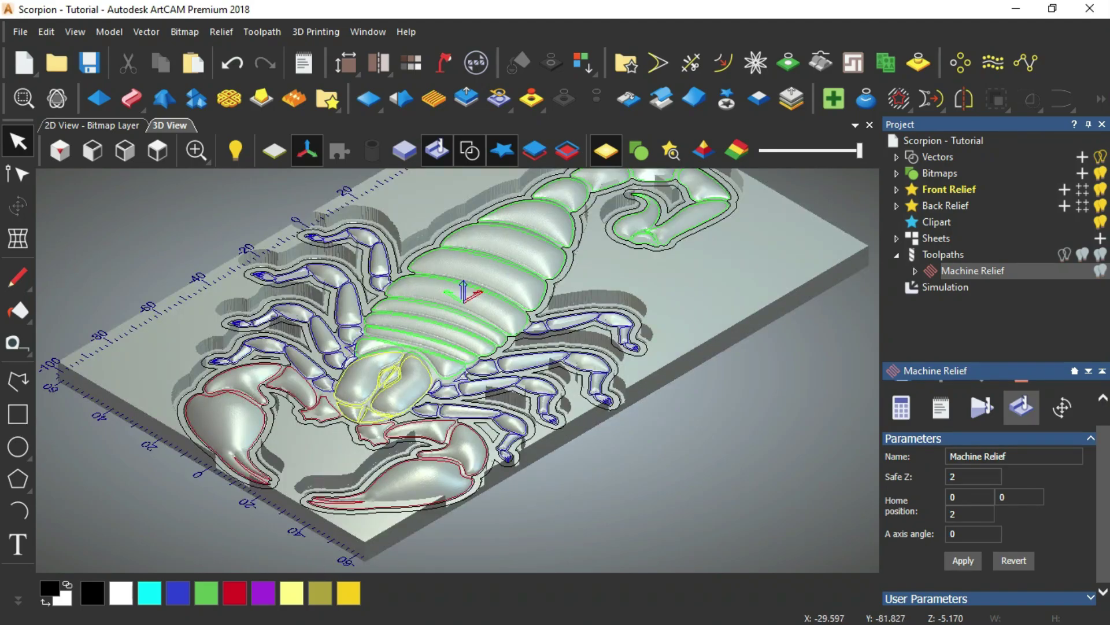
{"action": "scroll", "coordinate": [555, 295], "scroll_direction": "up", "scroll_amount": 1}
{"action": "scroll", "coordinate": [555, 295], "scroll_direction": "up", "scroll_amount": 1}
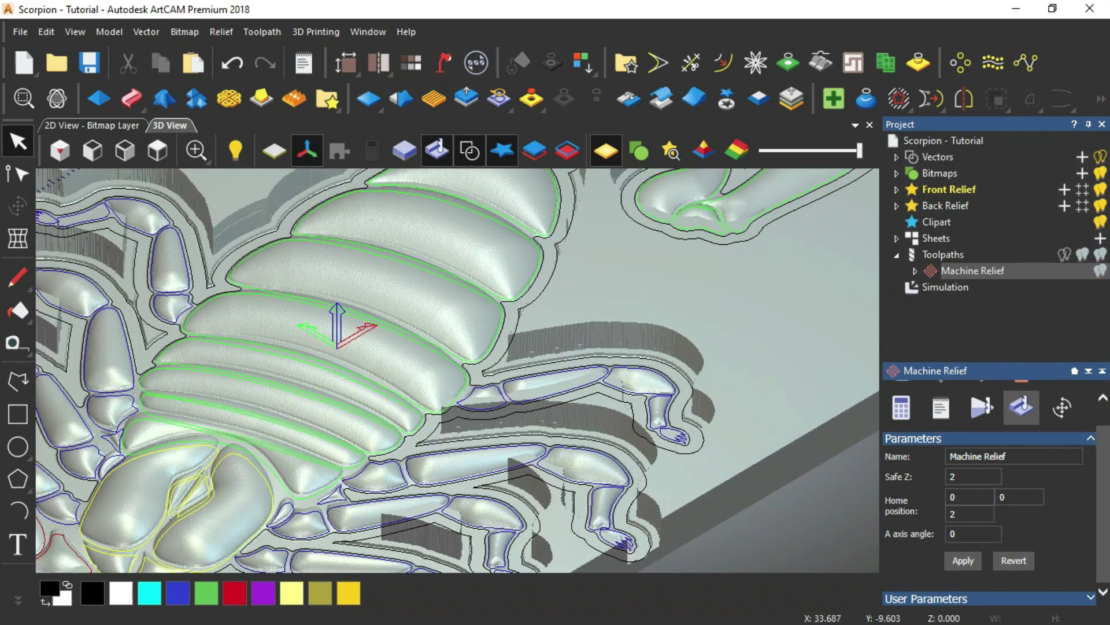
{"action": "left_click", "coordinate": [677, 370]}
{"action": "key", "text": "0"}
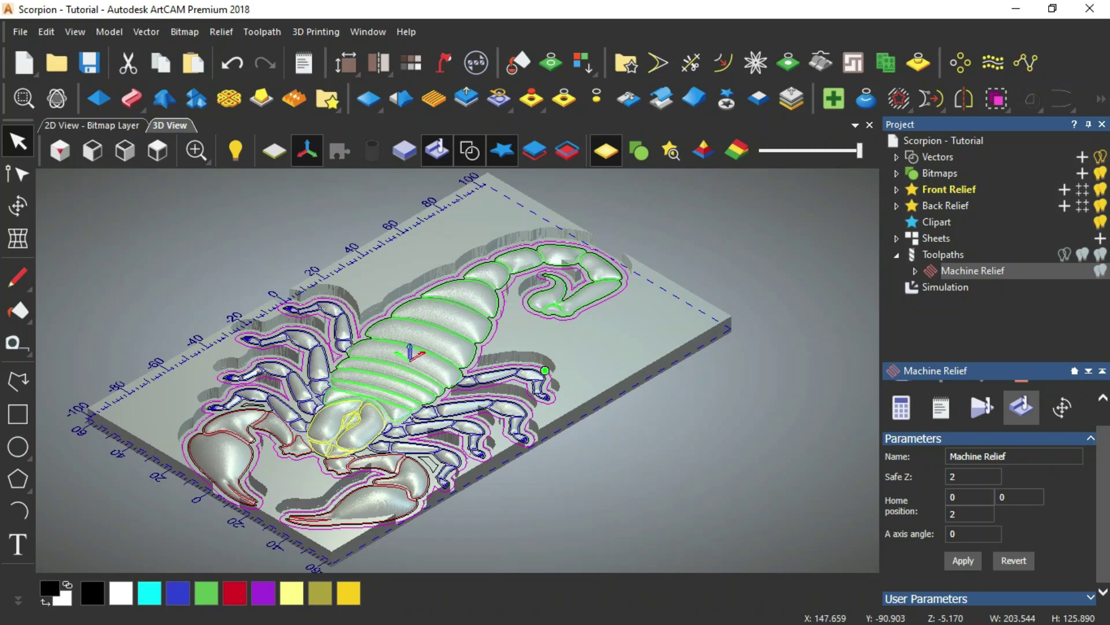
{"action": "left_click", "coordinate": [943, 254]}
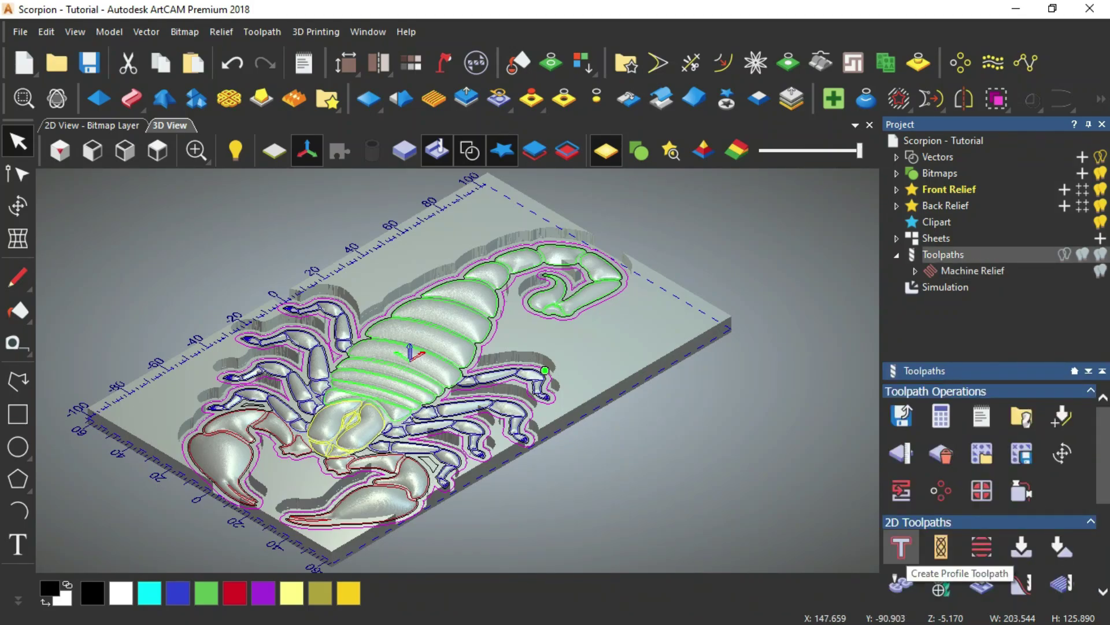
- Calculate the 'Profile' toolpath on the vector: End Mill 3 mm, 7 mm deep, Conventional cutting
{"action": "left_click", "coordinate": [901, 547]}
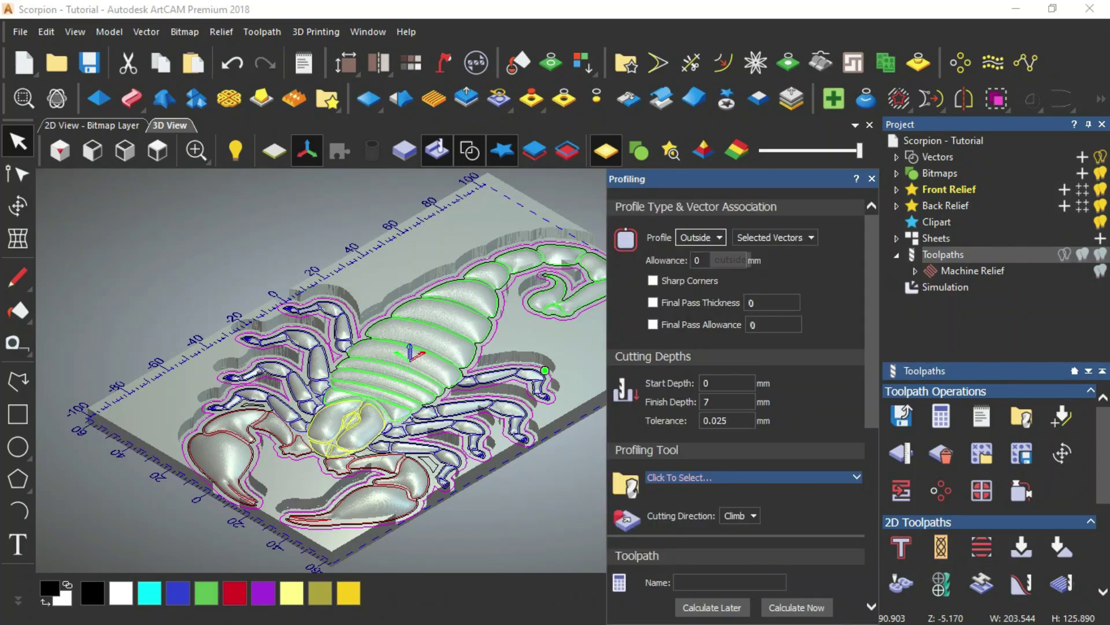
{"action": "left_click", "coordinate": [701, 237]}
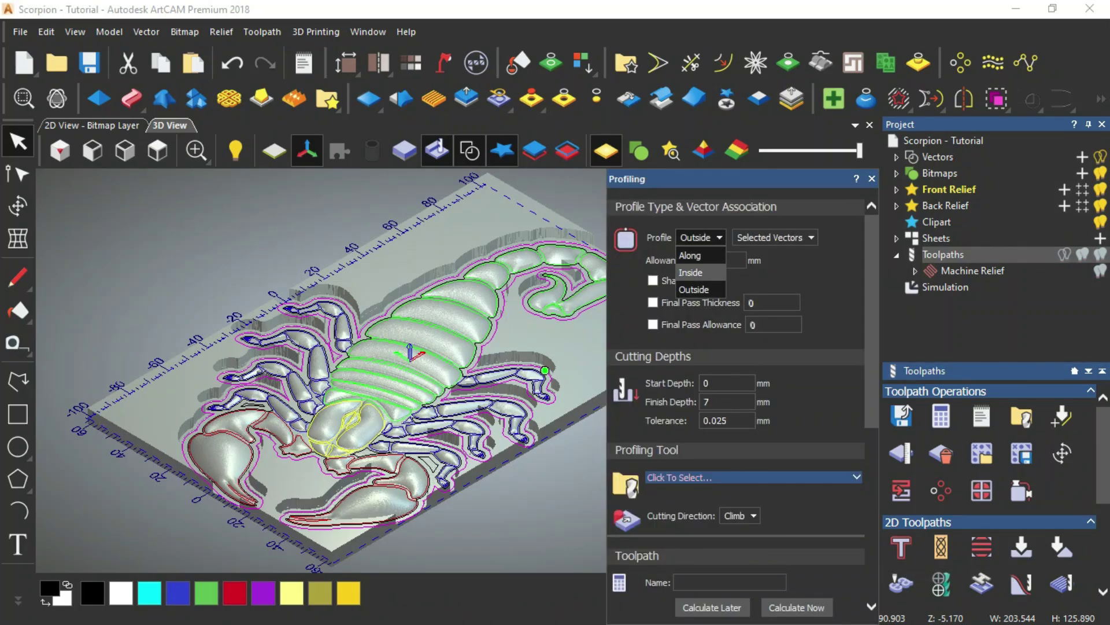
{"action": "left_click", "coordinate": [691, 255]}
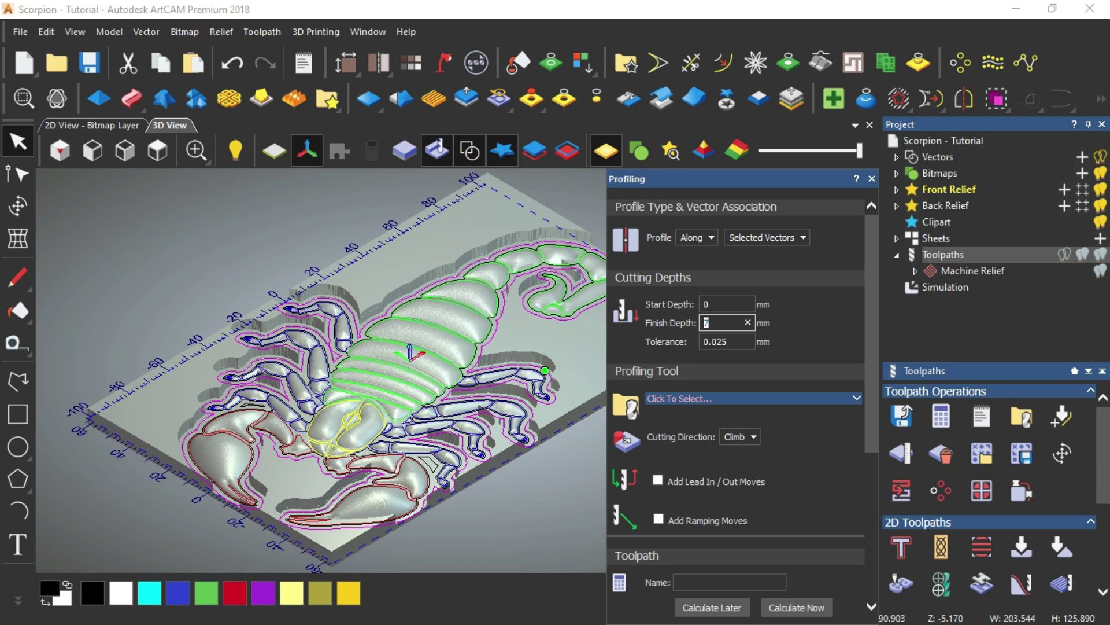
{"action": "left_click", "coordinate": [752, 398]}
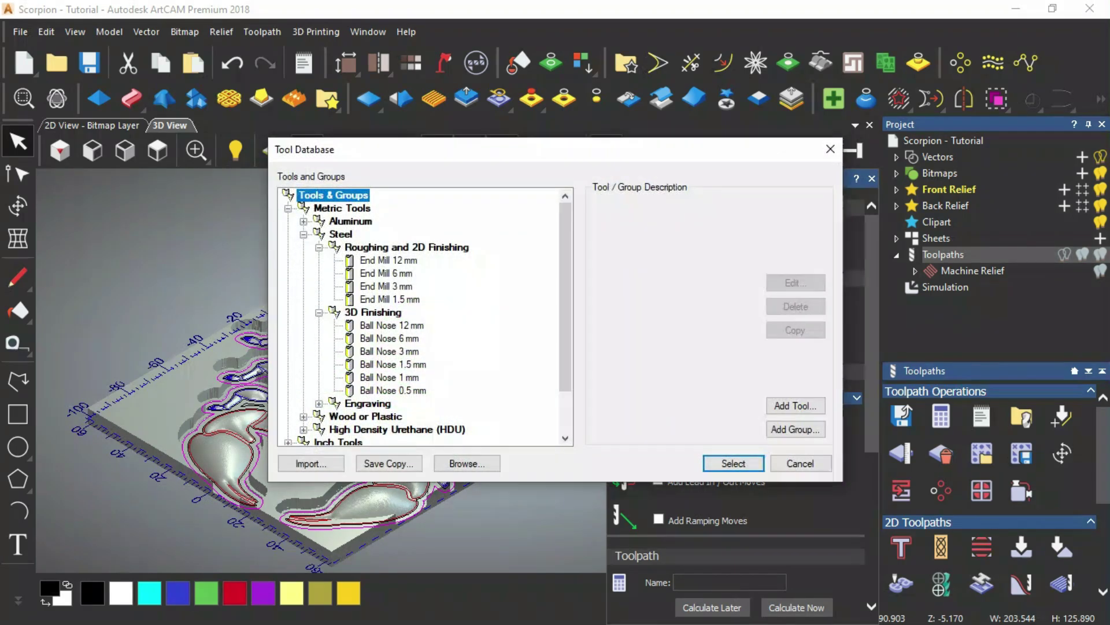
{"action": "left_click", "coordinate": [385, 286]}
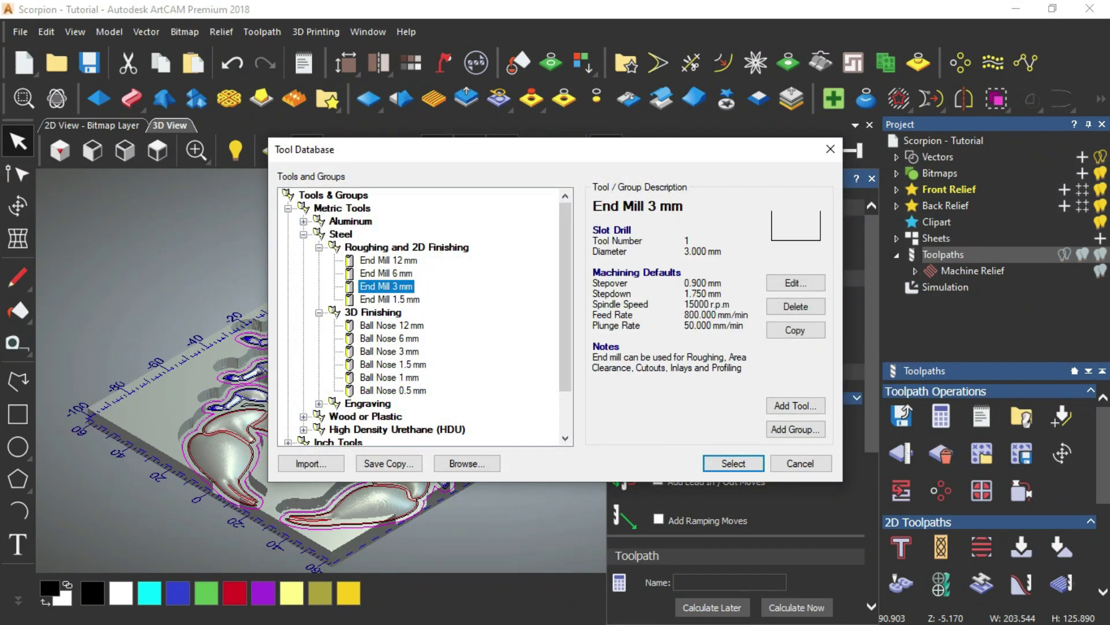
{"action": "key", "text": "Return"}
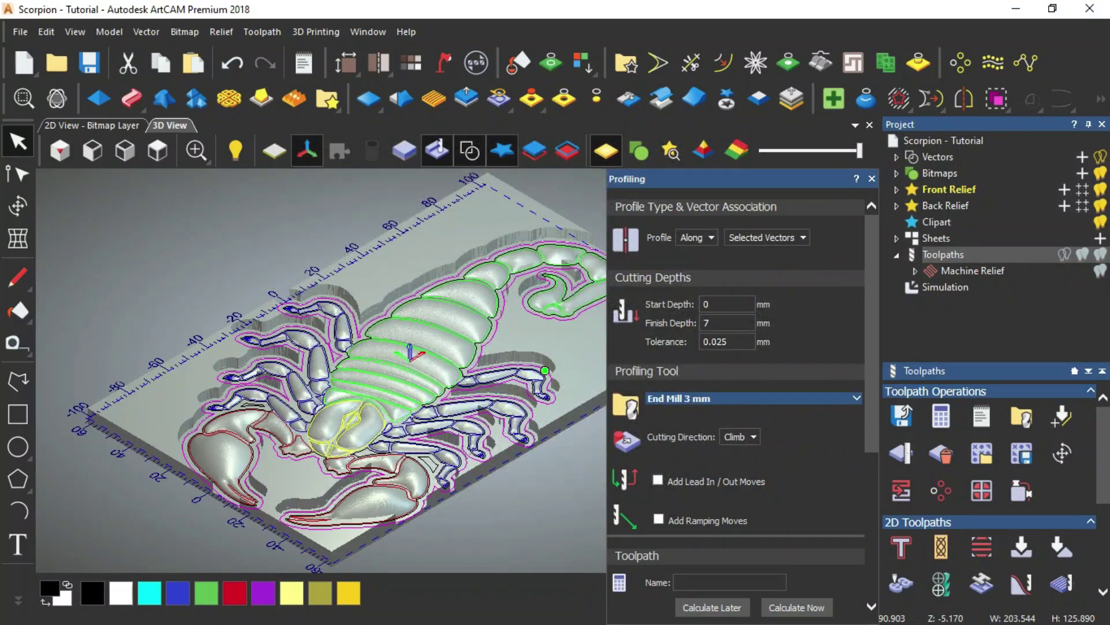
{"action": "scroll", "coordinate": [735, 370], "scroll_direction": "down", "scroll_amount": 1}
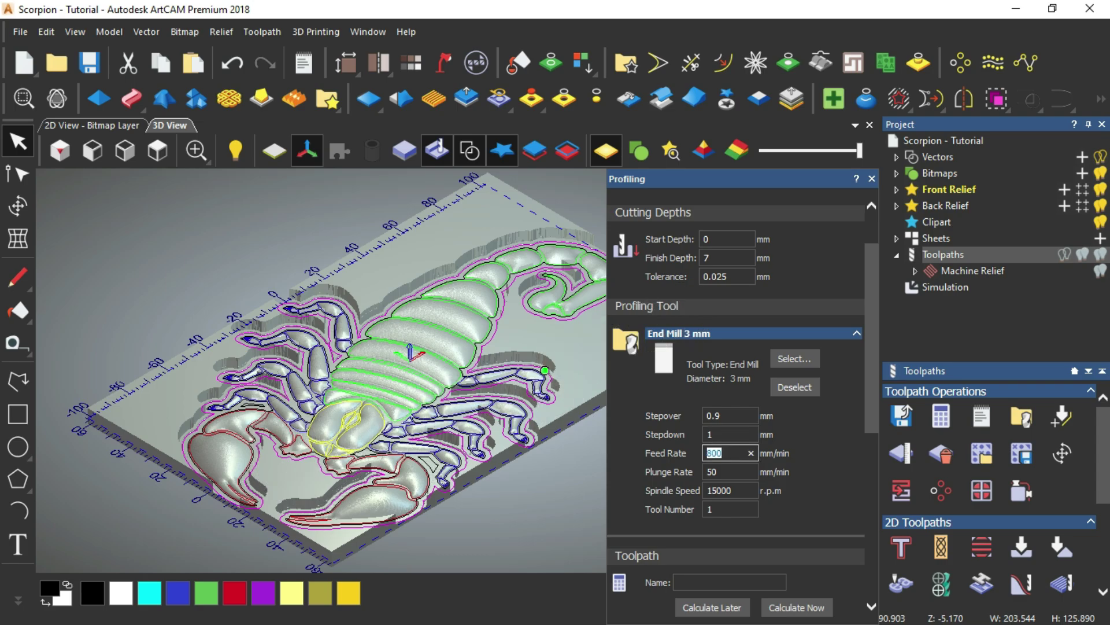
{"action": "scroll", "coordinate": [736, 347], "scroll_direction": "down", "scroll_amount": 3}
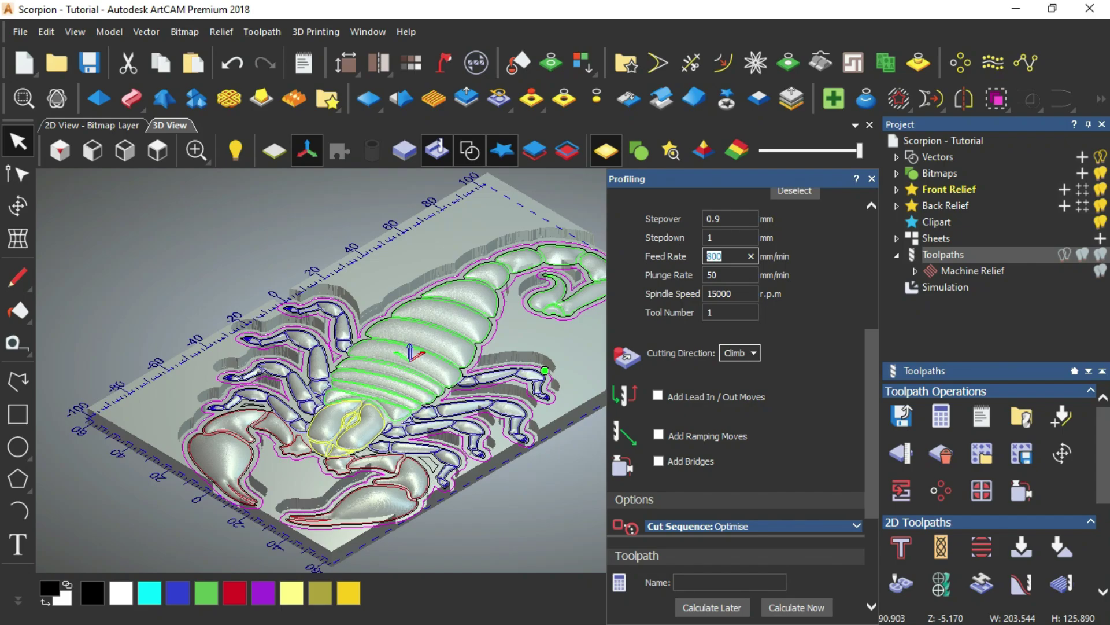
{"action": "left_click", "coordinate": [740, 353]}
{"action": "left_click", "coordinate": [746, 389]}
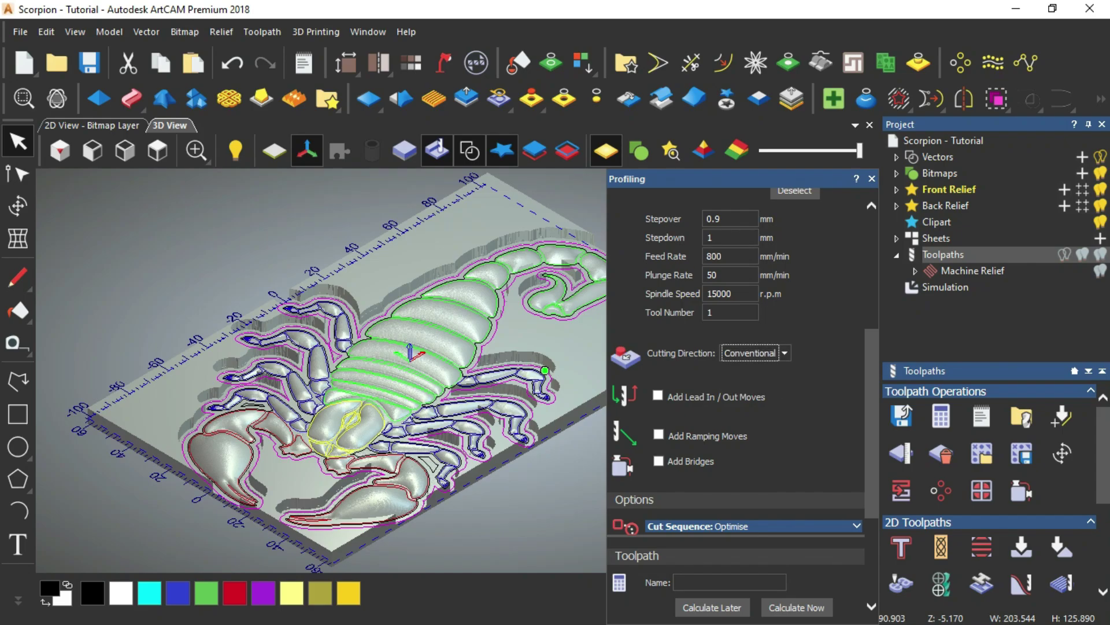
{"action": "left_click", "coordinate": [796, 607]}
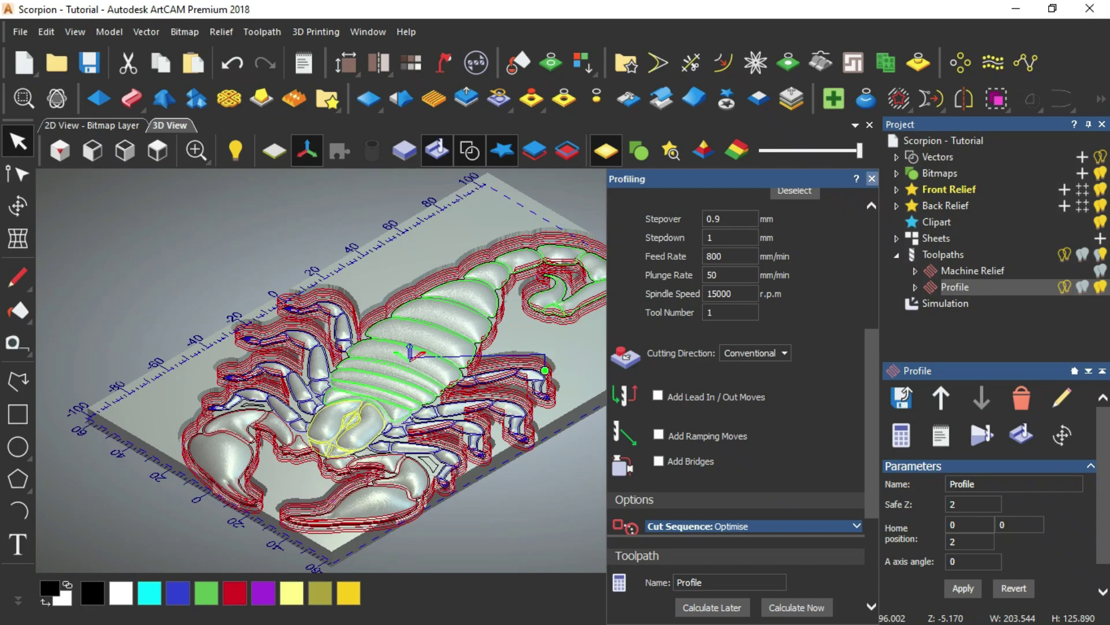
- Hide the vectors and run the Profile toolpath simulation at fast speed
{"action": "scroll", "coordinate": [373, 370], "scroll_direction": "up", "scroll_amount": 2}
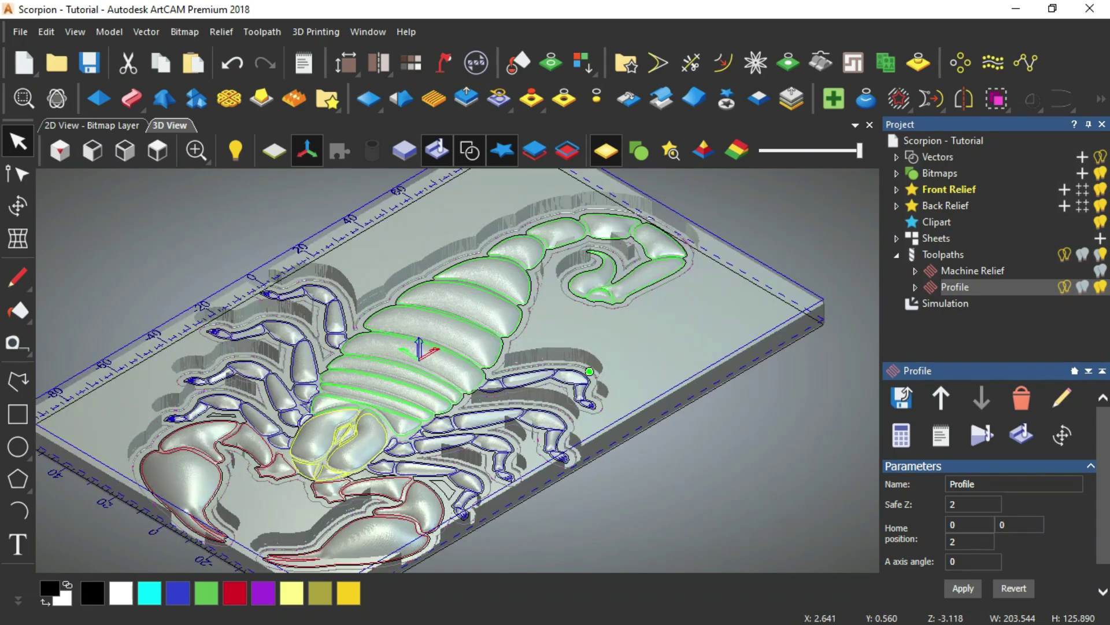
{"action": "scroll", "coordinate": [590, 370], "scroll_direction": "down", "scroll_amount": 2}
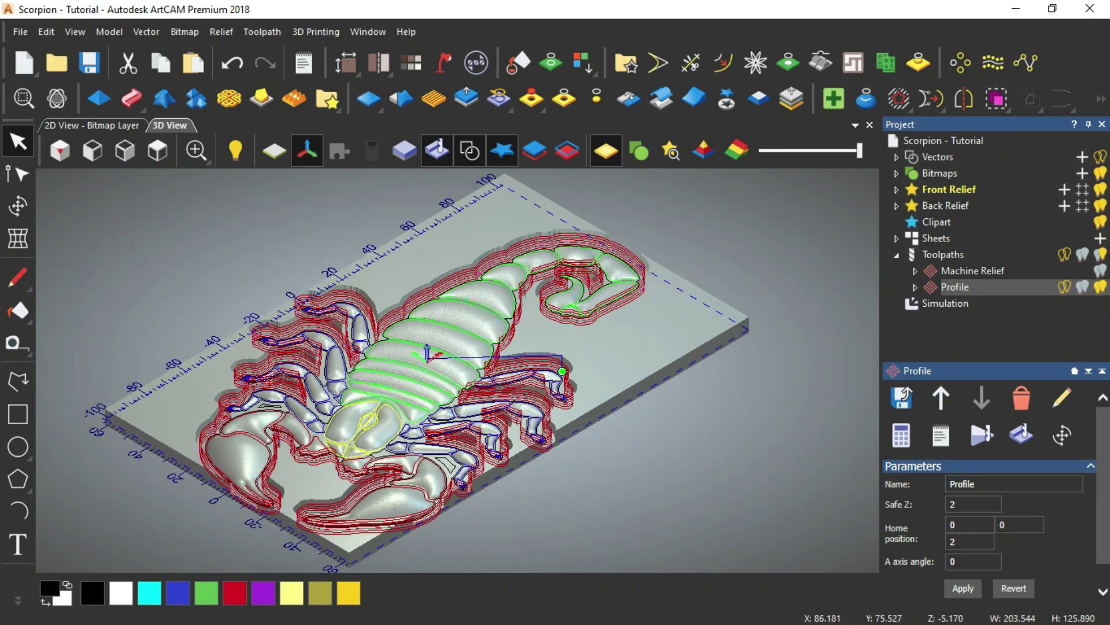
{"action": "left_click", "coordinate": [469, 150]}
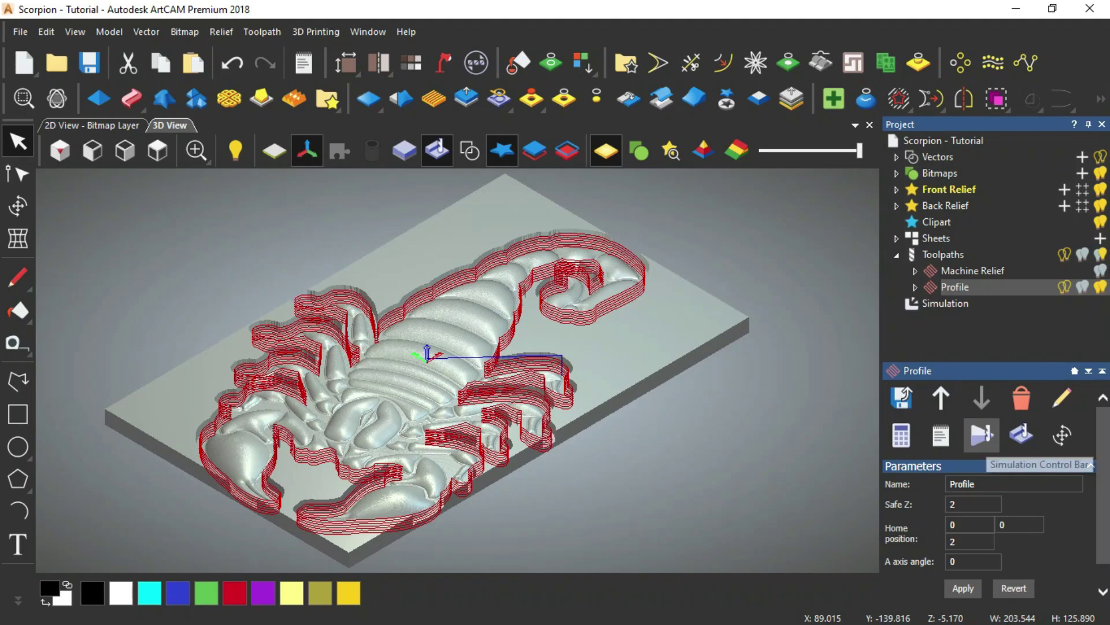
{"action": "left_click", "coordinate": [981, 434]}
{"action": "left_click", "coordinate": [116, 213]}
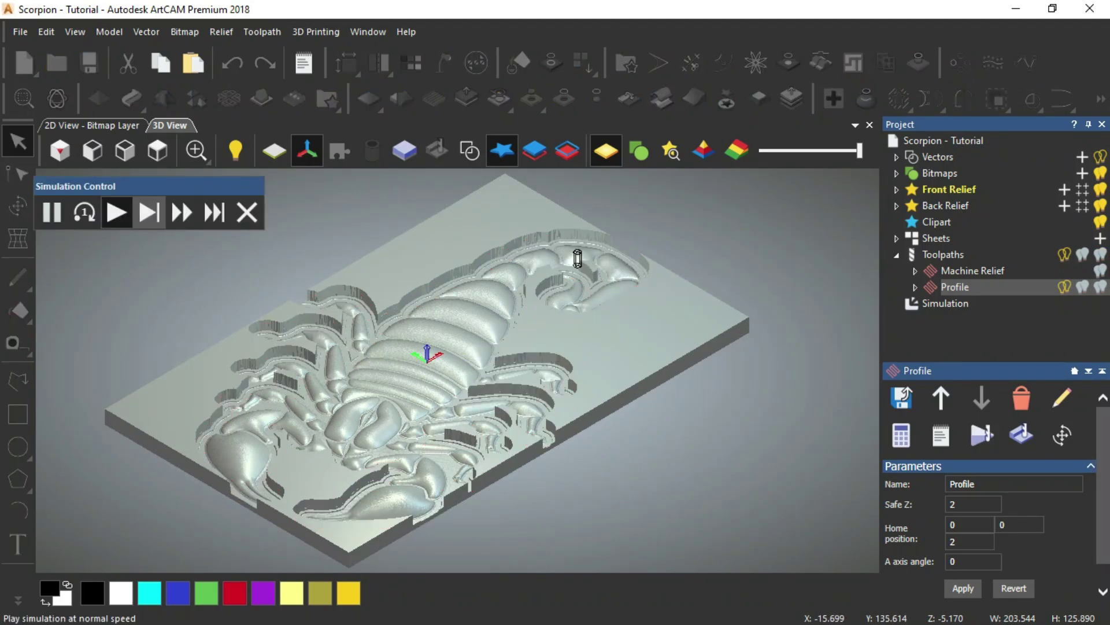
{"action": "left_click", "coordinate": [181, 213]}
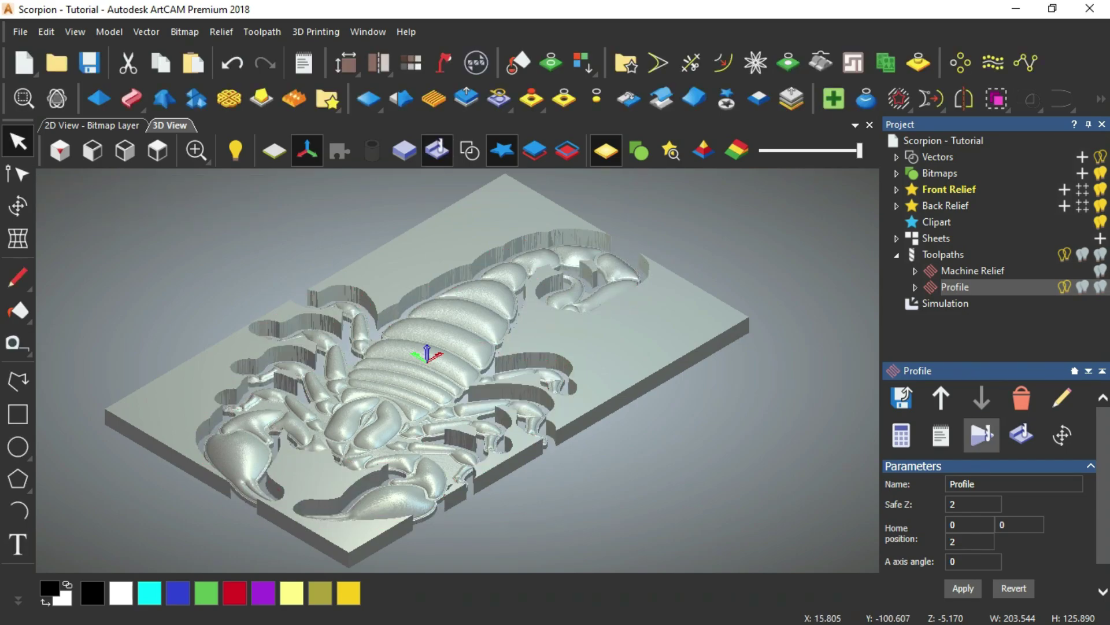
- Orbit and zoom around the cut-out scorpion, then return to the isometric view
{"action": "mouse_move", "coordinate": [427, 353]}
{"action": "left_mouse_down"}
{"action": "mouse_move", "coordinate": [457, 330]}
{"action": "mouse_move", "coordinate": [492, 347]}
{"action": "mouse_move", "coordinate": [491, 323]}
{"action": "mouse_move", "coordinate": [492, 411]}
{"action": "mouse_move", "coordinate": [491, 370]}
{"action": "mouse_move", "coordinate": [509, 353]}
{"action": "left_mouse_up"}
{"action": "scroll", "coordinate": [457, 330], "scroll_direction": "up", "scroll_amount": 5}
{"action": "scroll", "coordinate": [456, 330], "scroll_direction": "up", "scroll_amount": 3}
{"action": "scroll", "coordinate": [492, 347], "scroll_direction": "up", "scroll_amount": 3}
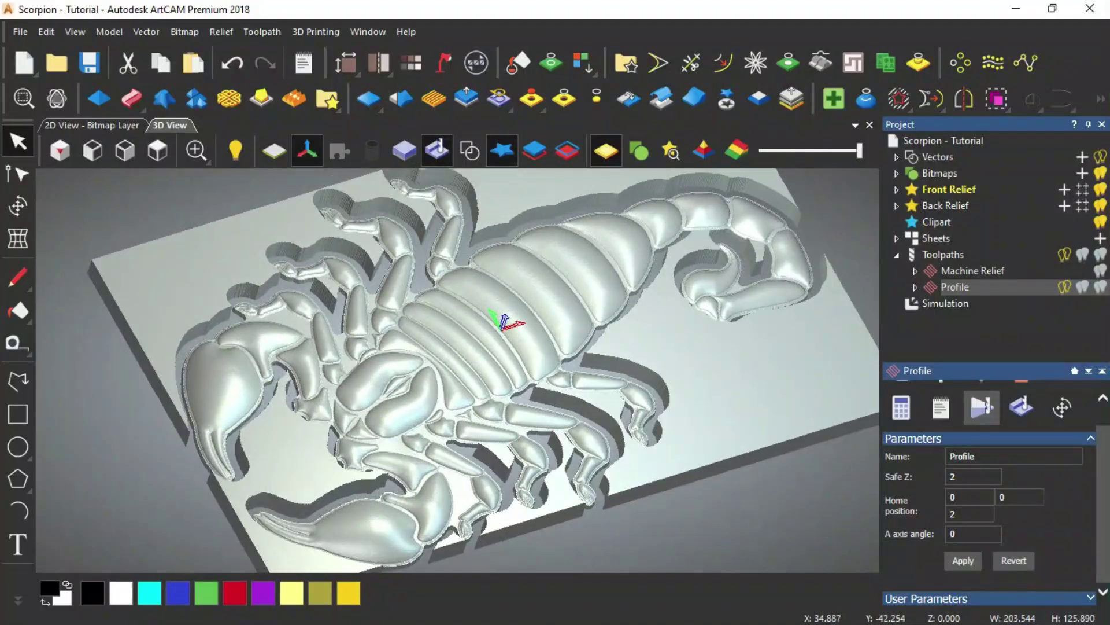
{"action": "scroll", "coordinate": [480, 347], "scroll_direction": "down", "scroll_amount": 3}
{"action": "scroll", "coordinate": [480, 347], "scroll_direction": "down", "scroll_amount": 2}
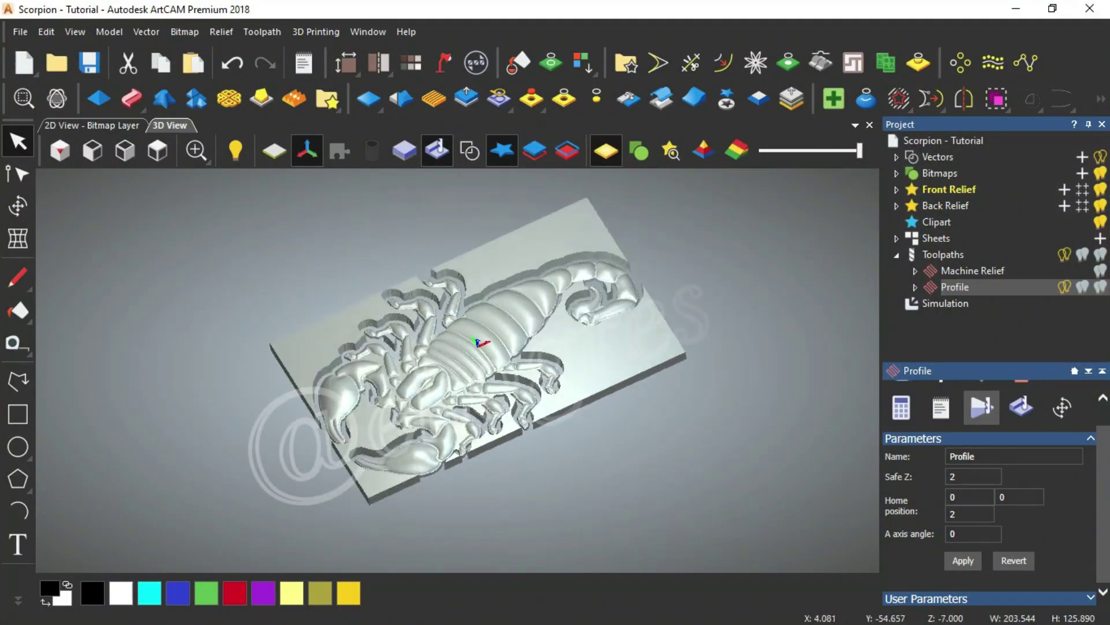
{"action": "mouse_move", "coordinate": [509, 353]}
{"action": "left_mouse_down"}
{"action": "mouse_move", "coordinate": [509, 376]}
{"action": "mouse_move", "coordinate": [509, 324]}
{"action": "mouse_move", "coordinate": [495, 350]}
{"action": "mouse_move", "coordinate": [503, 364]}
{"action": "mouse_move", "coordinate": [496, 342]}
{"action": "mouse_move", "coordinate": [602, 315]}
{"action": "mouse_move", "coordinate": [526, 351]}
{"action": "mouse_move", "coordinate": [528, 324]}
{"action": "mouse_move", "coordinate": [508, 322]}
{"action": "mouse_move", "coordinate": [516, 258]}
{"action": "mouse_move", "coordinate": [519, 328]}
{"action": "mouse_move", "coordinate": [482, 354]}
{"action": "left_mouse_up"}
{"action": "scroll", "coordinate": [480, 347], "scroll_direction": "up", "scroll_amount": 3}
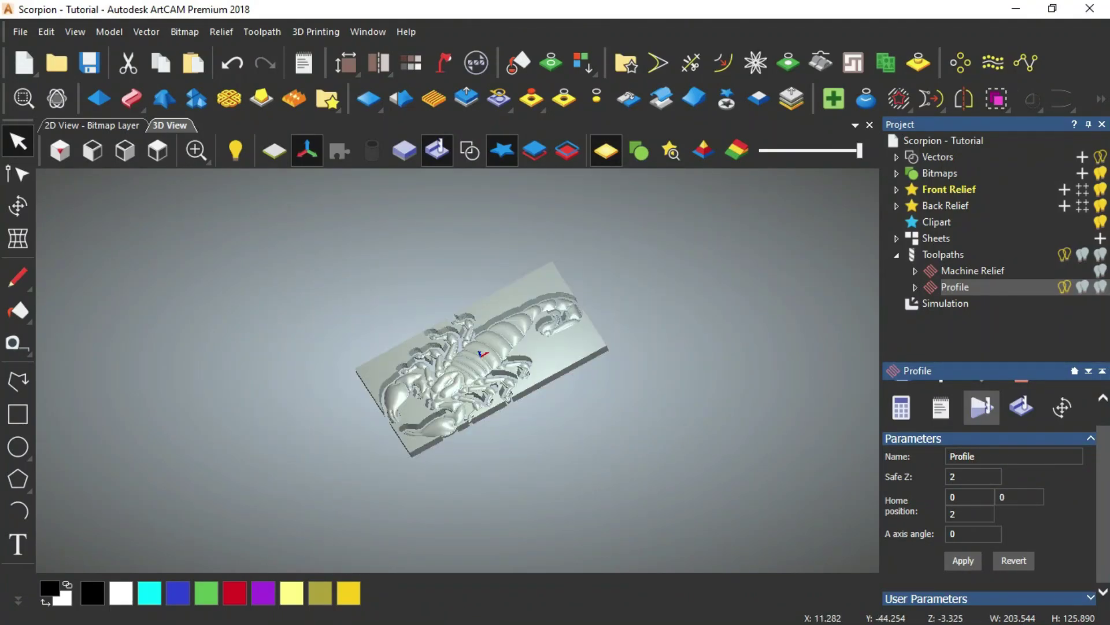
{"action": "left_click", "coordinate": [60, 151]}
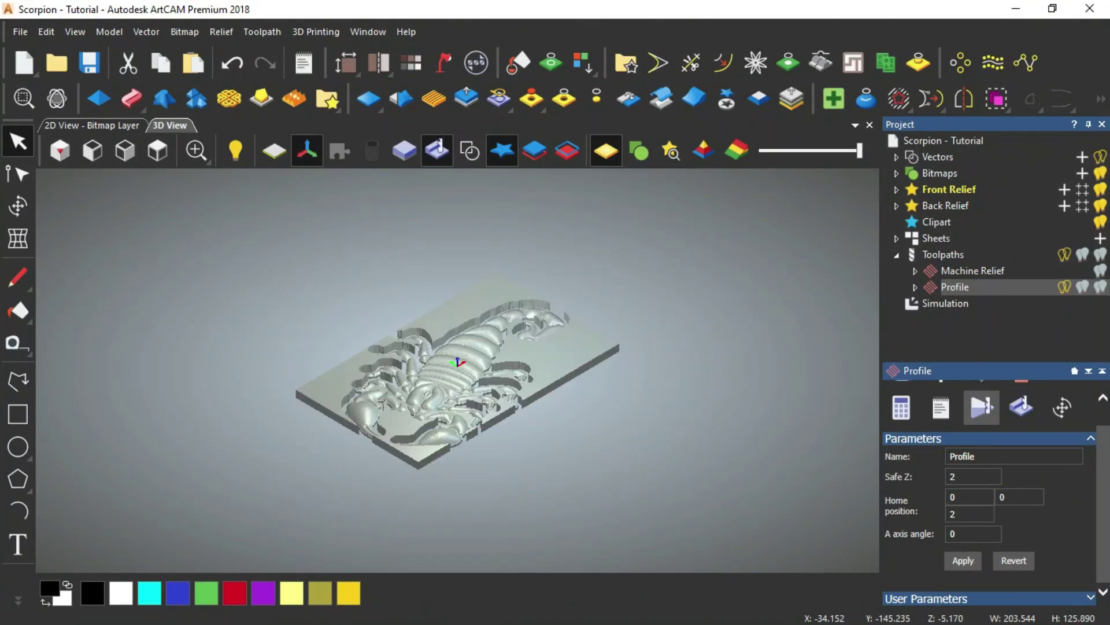
{"action": "scroll", "coordinate": [460, 347], "scroll_direction": "up", "scroll_amount": 2}
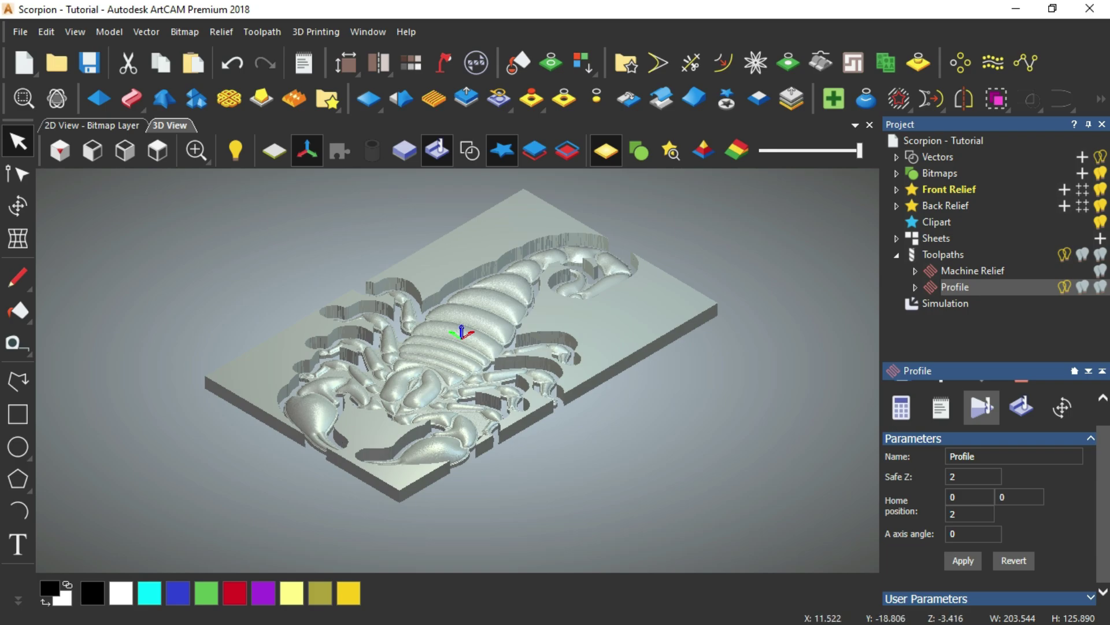
{"action": "scroll", "coordinate": [496, 347], "scroll_direction": "up", "scroll_amount": 1}
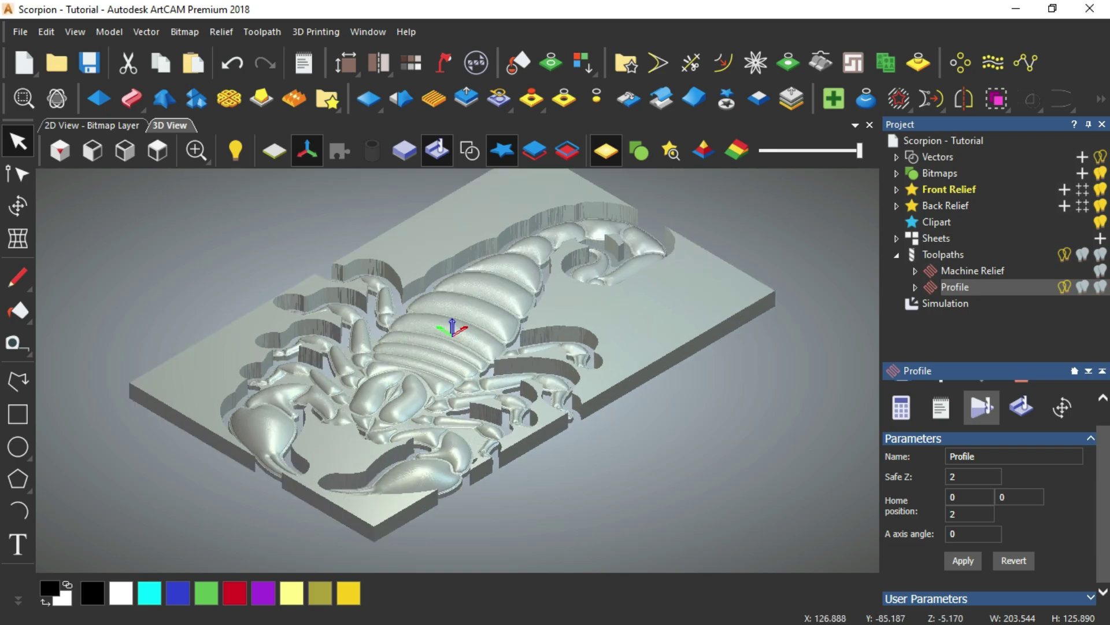
{"action": "left_click", "coordinate": [943, 254]}
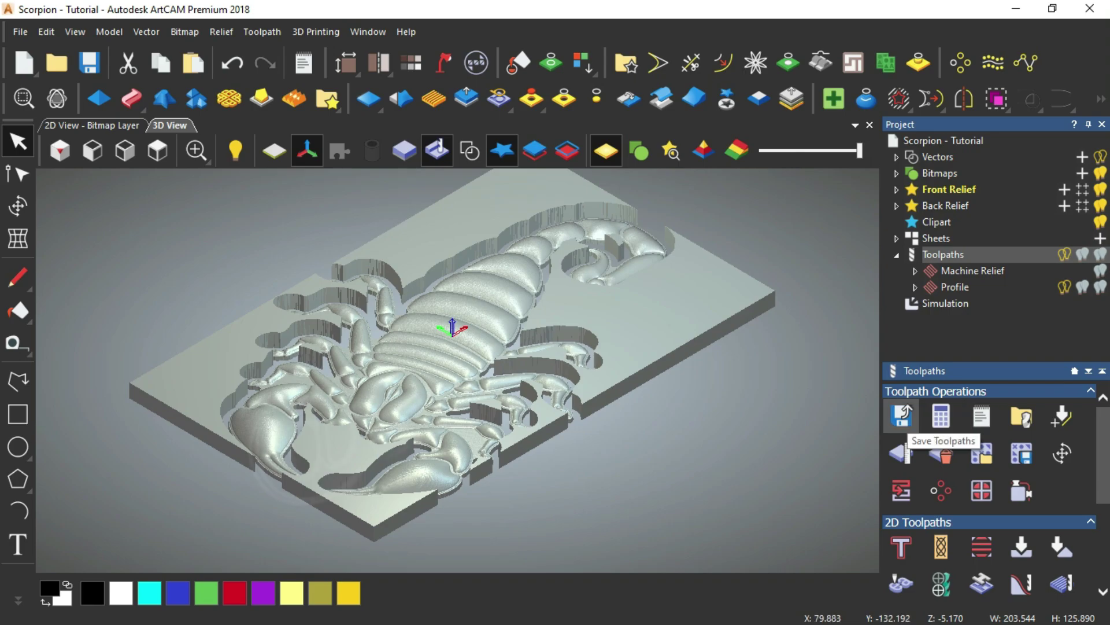
- Rename the Profile toolpath to Potong, then bring the Save Toolpaths settings back up
{"action": "left_click", "coordinate": [902, 417]}
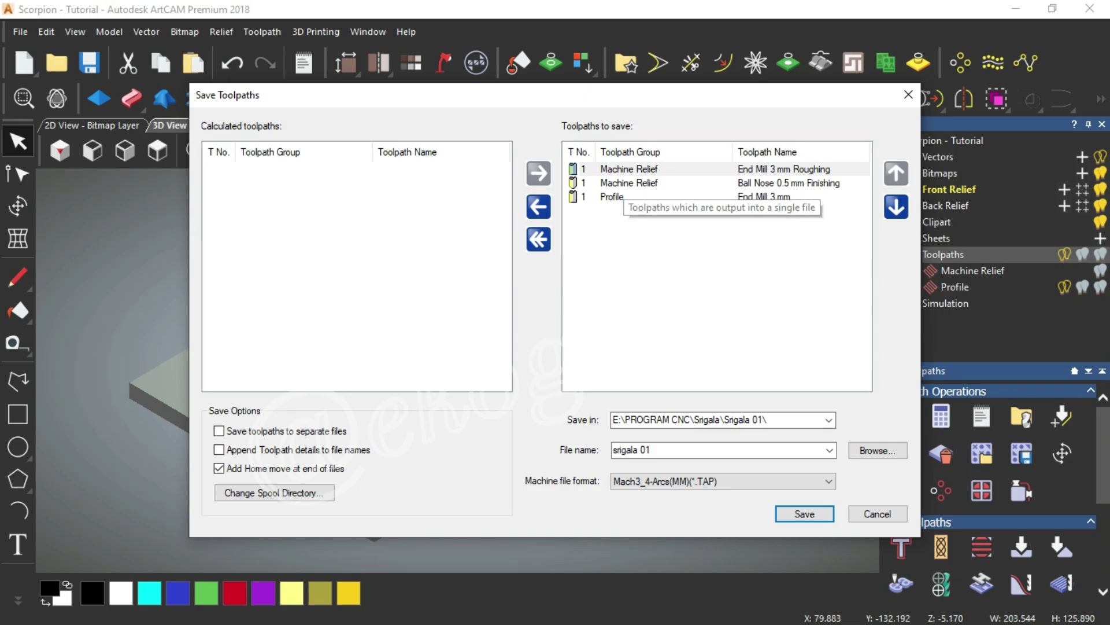
{"action": "left_click", "coordinate": [878, 513]}
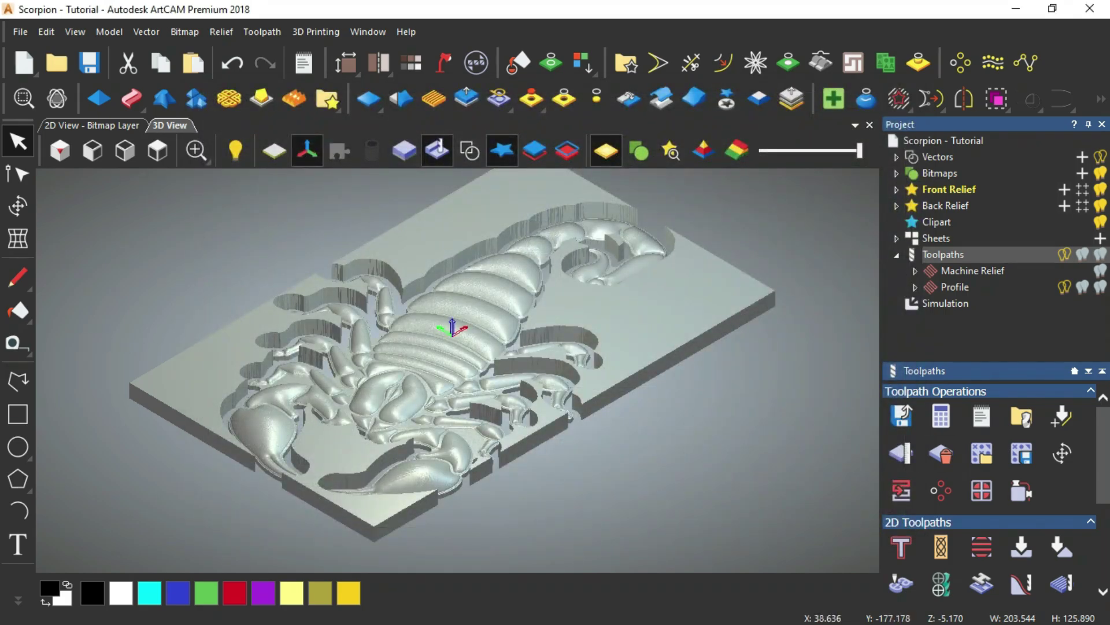
{"action": "left_click", "coordinate": [1041, 287]}
{"action": "type", "text": "Potong"}
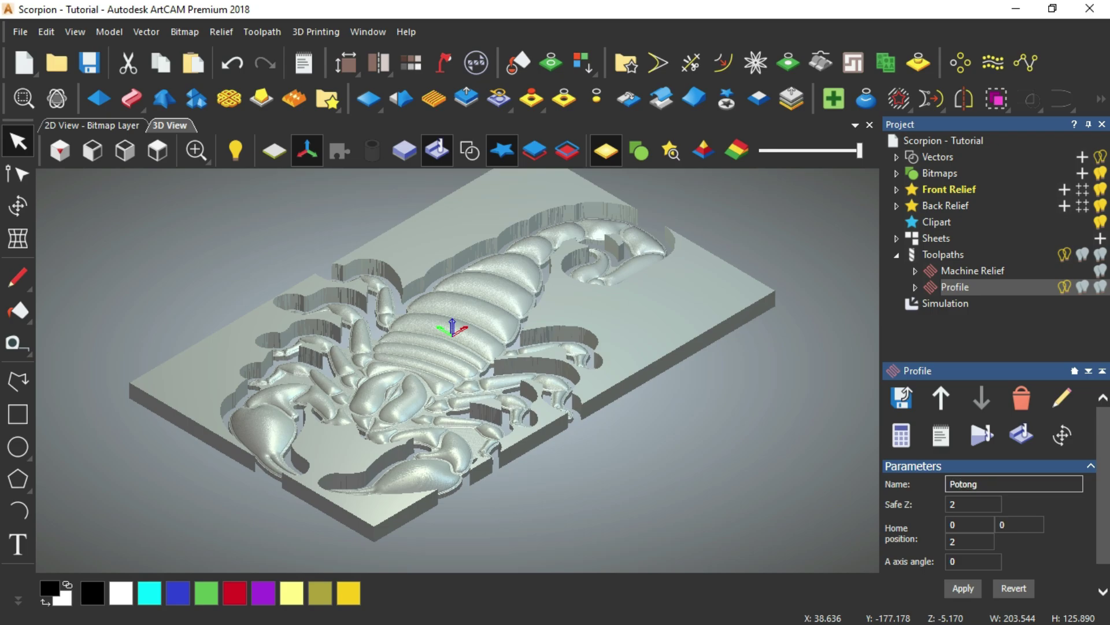
{"action": "left_click", "coordinate": [963, 589]}
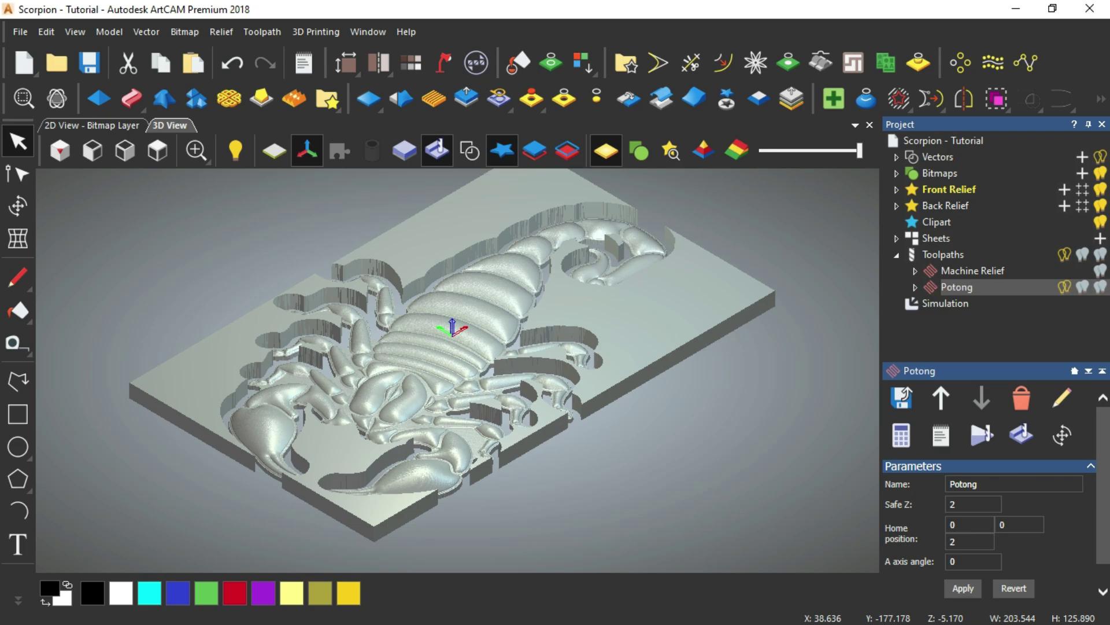
{"action": "left_click", "coordinate": [943, 255]}
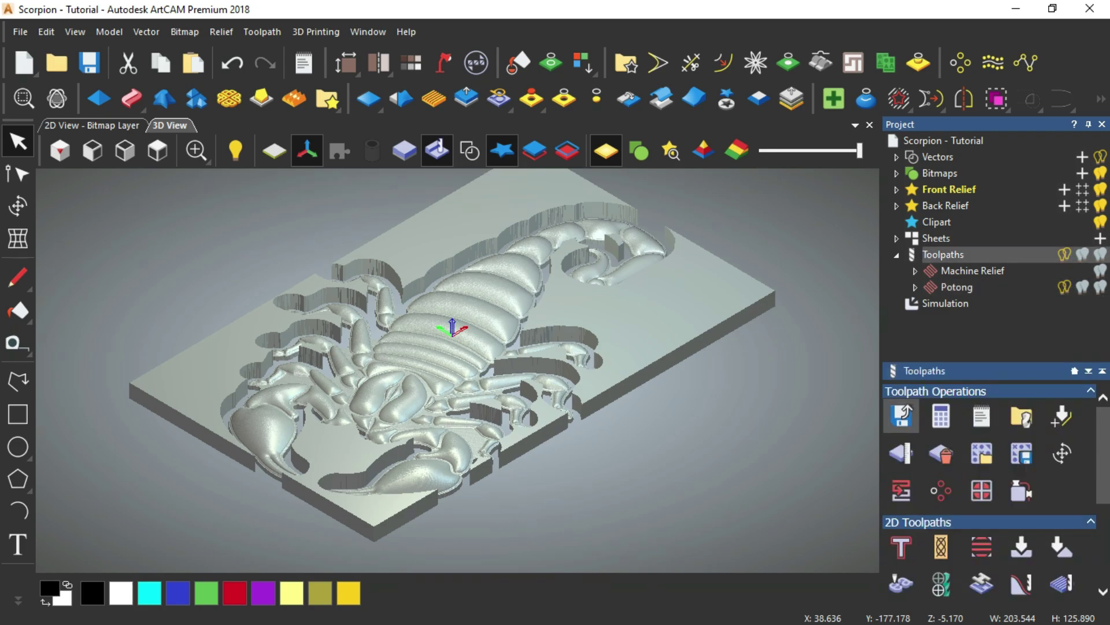
{"action": "left_click", "coordinate": [903, 415]}
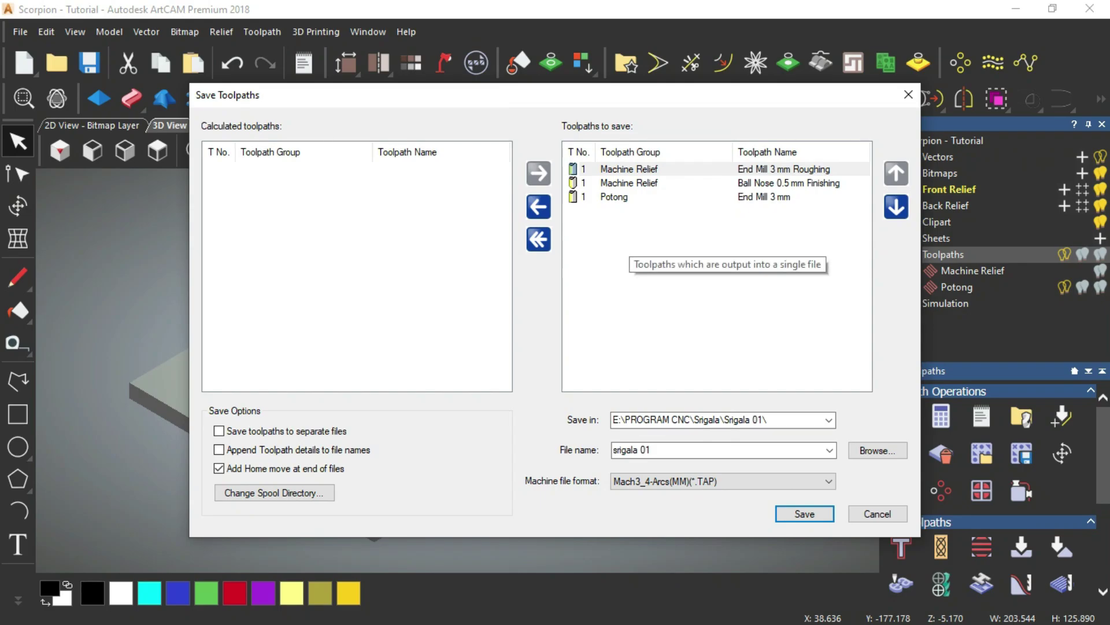
- Clear the save list and move all three calculated toolpaths into Toolpaths to save
{"action": "left_click", "coordinate": [636, 169]}
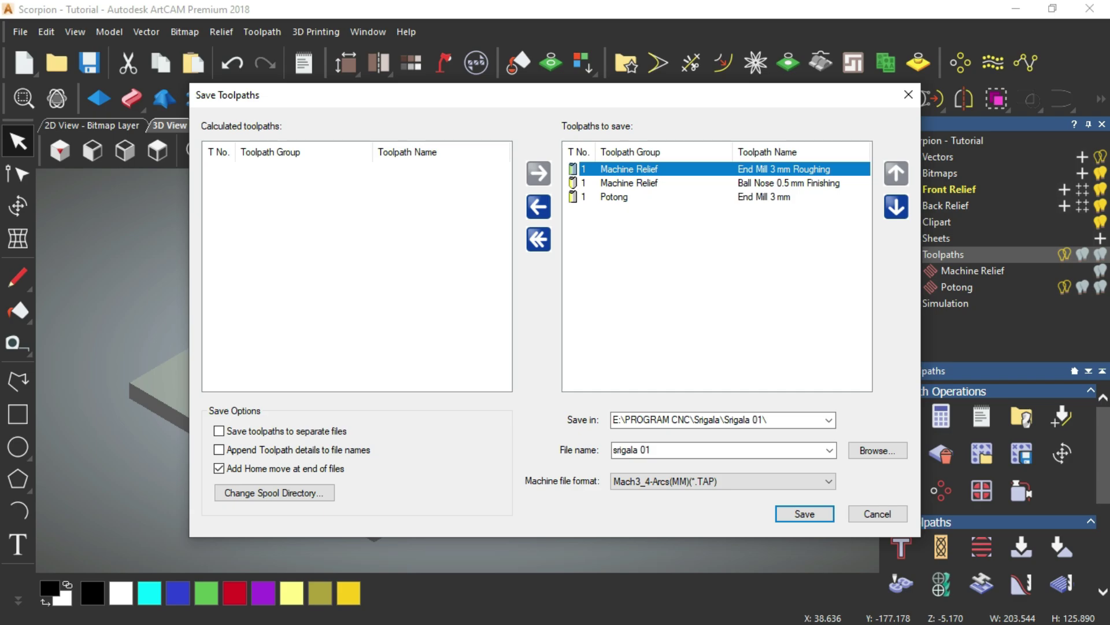
{"action": "key", "text": "Down"}
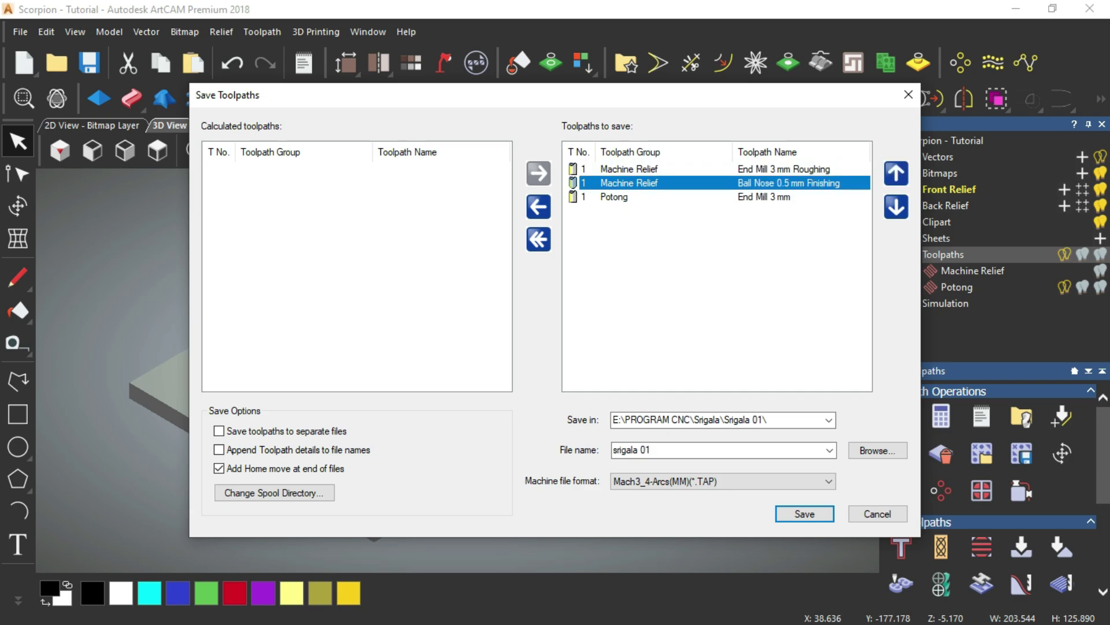
{"action": "key", "text": "Down"}
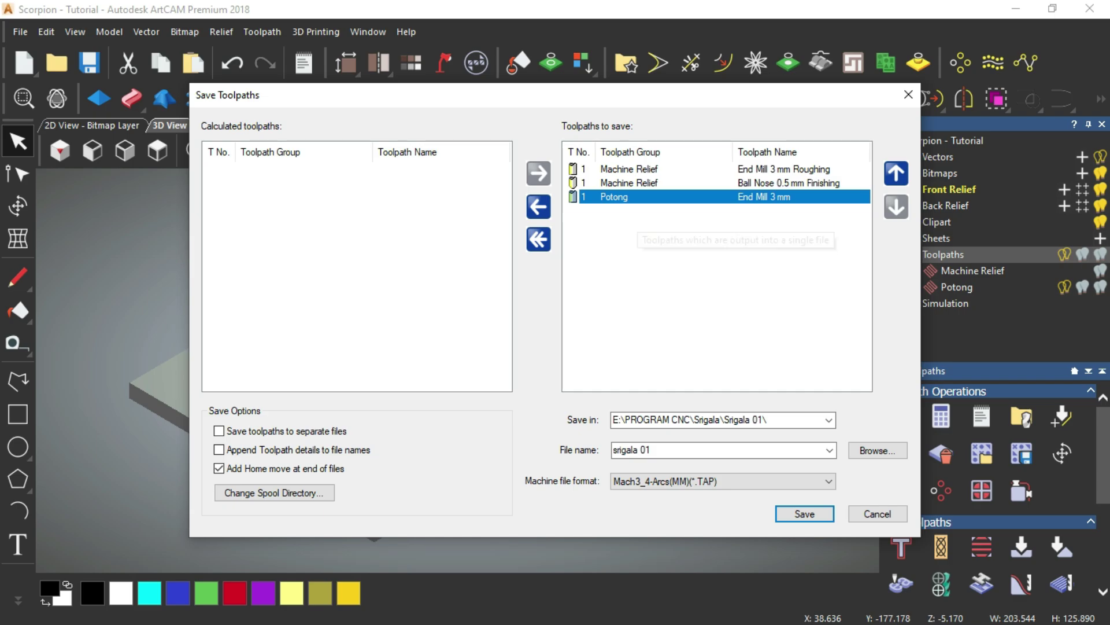
{"action": "left_click", "coordinate": [539, 238]}
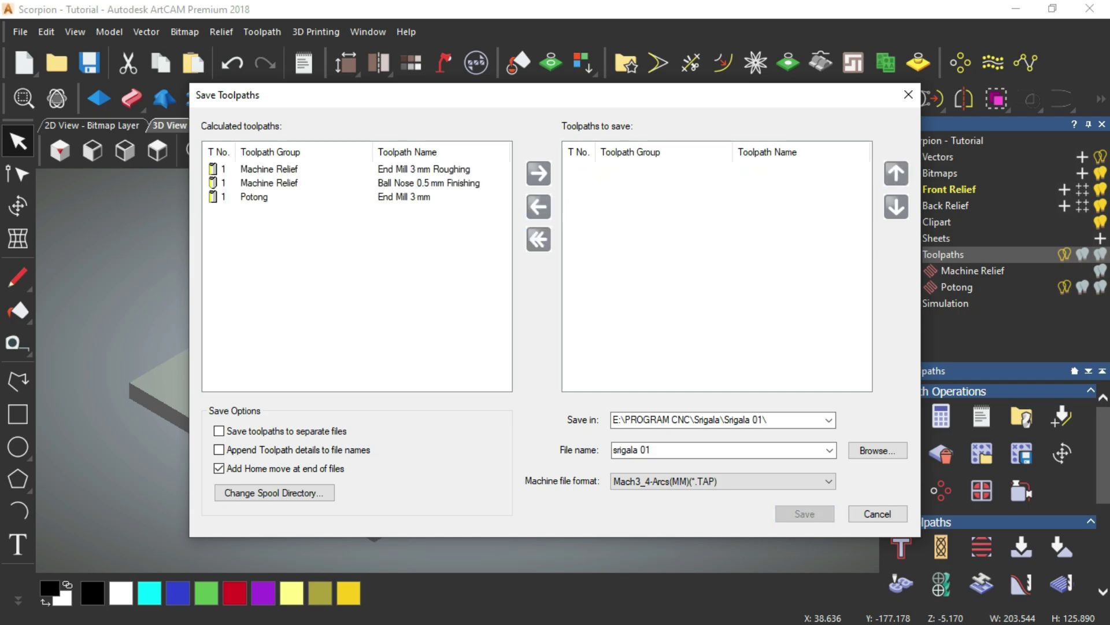
{"action": "key", "text": "Down"}
{"action": "key", "text": "shift+Down"}
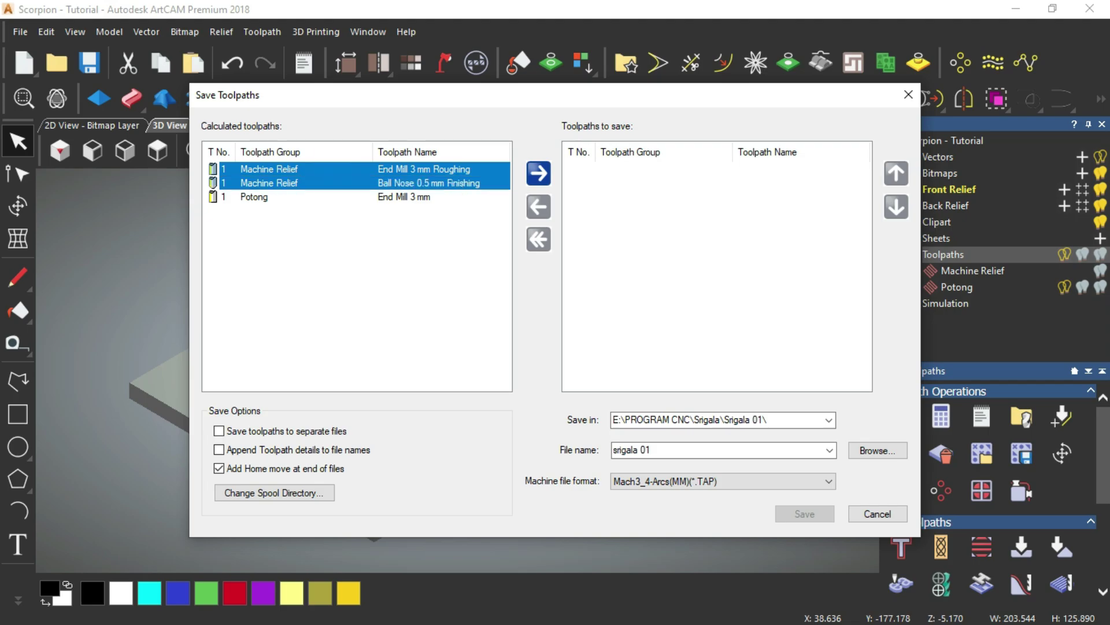
{"action": "key", "text": "shift+Down"}
{"action": "key", "text": "Return"}
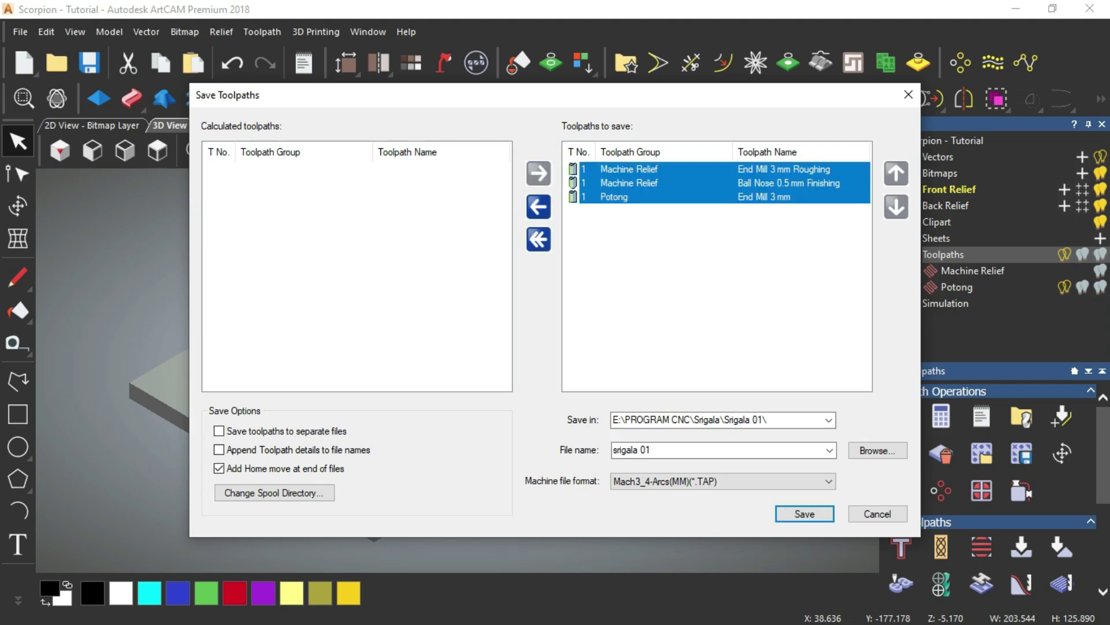
- Check the queue order: 3 mm roughing, 0.5 mm ball-nose finishing, then Potong
{"action": "key", "text": "Down"}
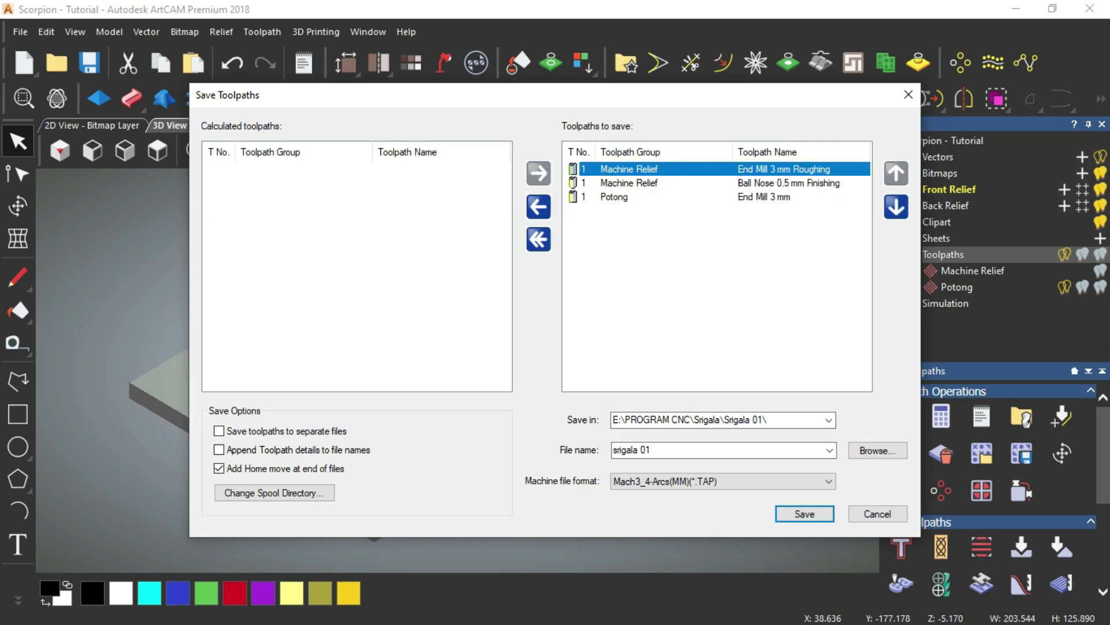
{"action": "key", "text": "Down"}
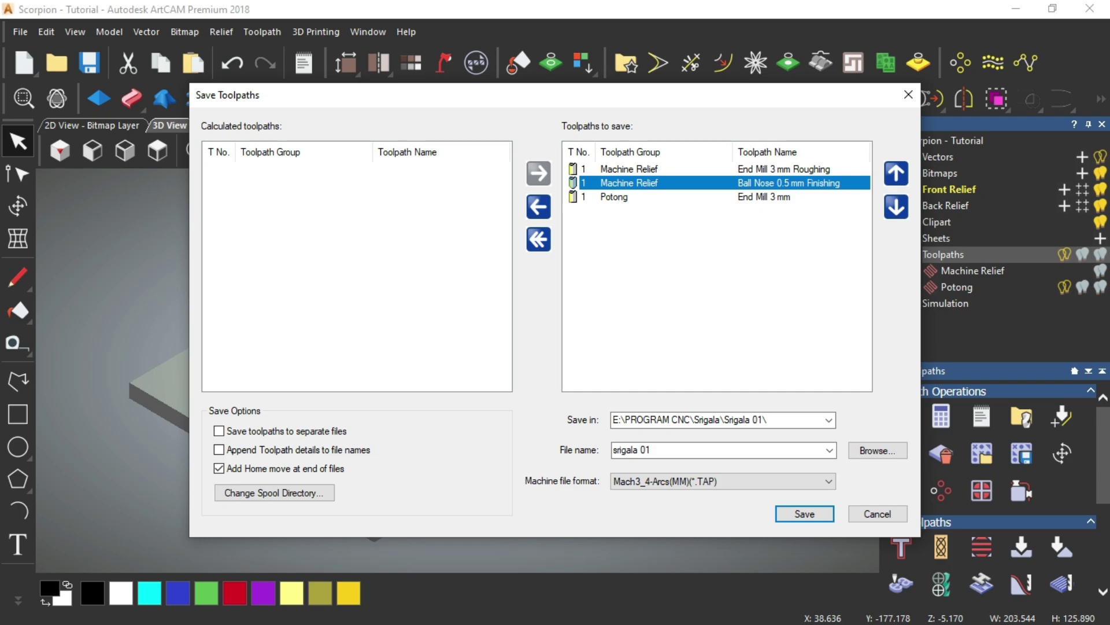
{"action": "key", "text": "Up"}
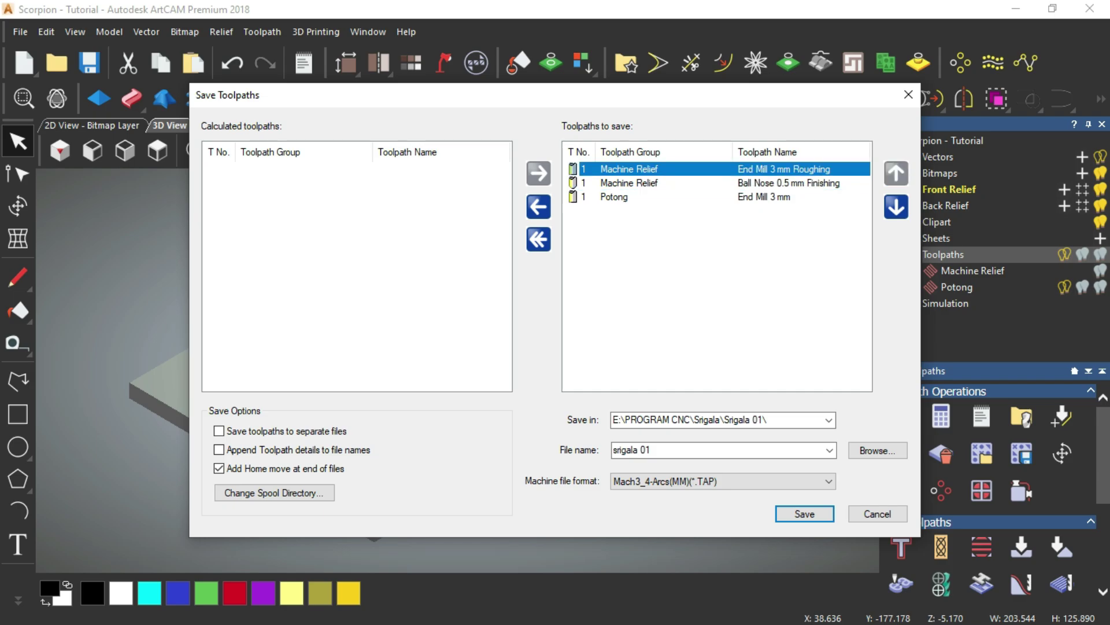
{"action": "key", "text": "Down"}
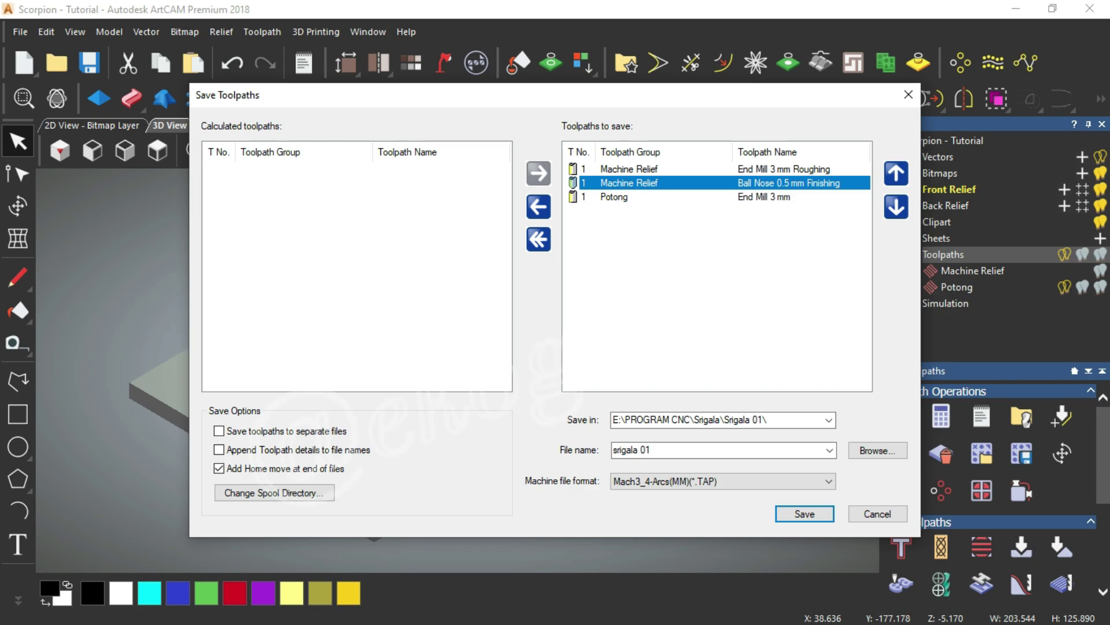
{"action": "key", "text": "Down"}
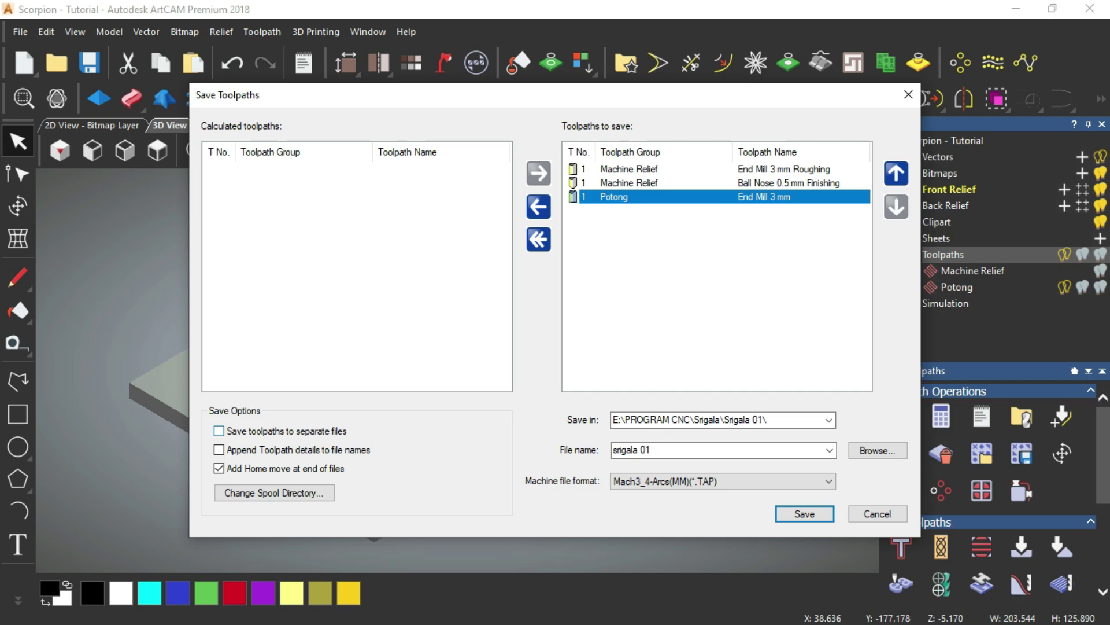
- Save toolpaths to separate files with toolpath details appended, and rename the output Scropion
{"action": "left_click", "coordinate": [218, 431]}
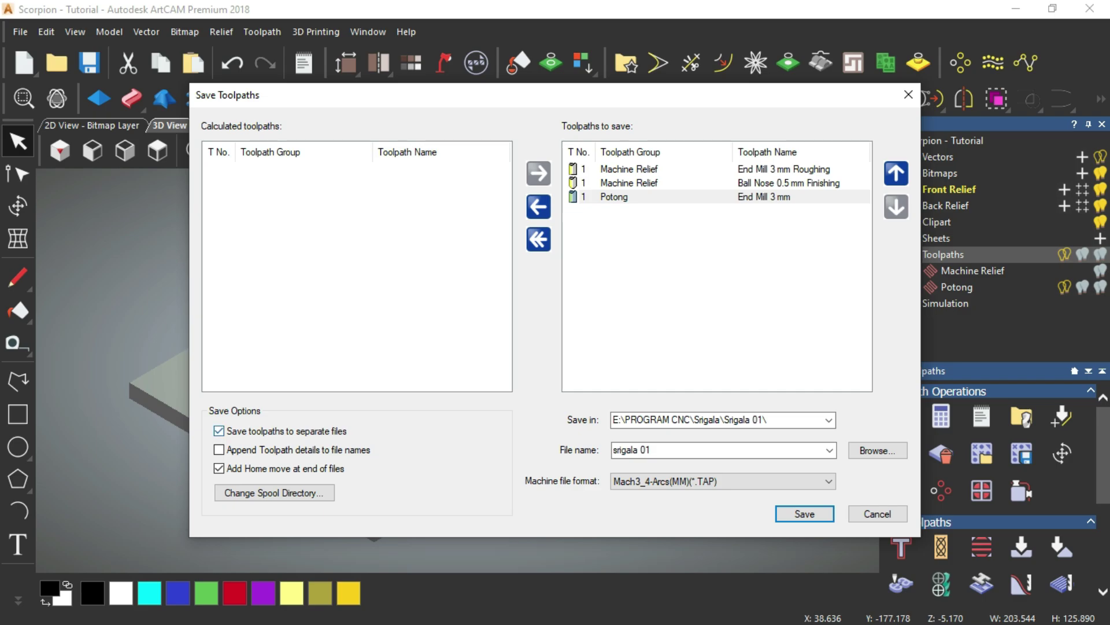
{"action": "left_click", "coordinate": [218, 431]}
{"action": "left_click", "coordinate": [218, 430]}
{"action": "left_click", "coordinate": [218, 450]}
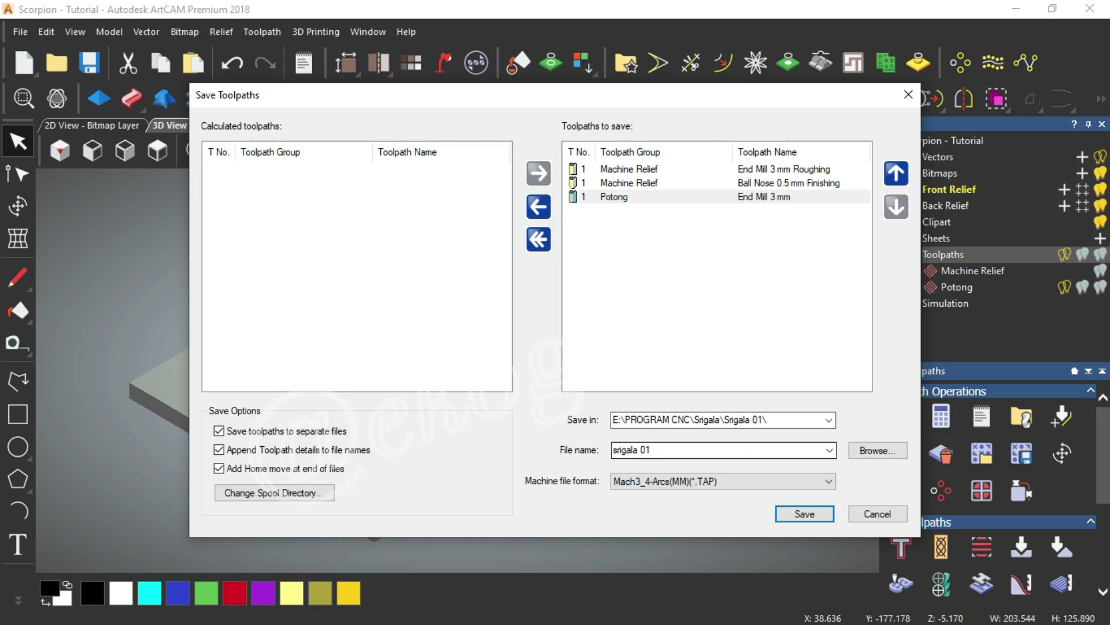
{"action": "key", "text": "Tab"}
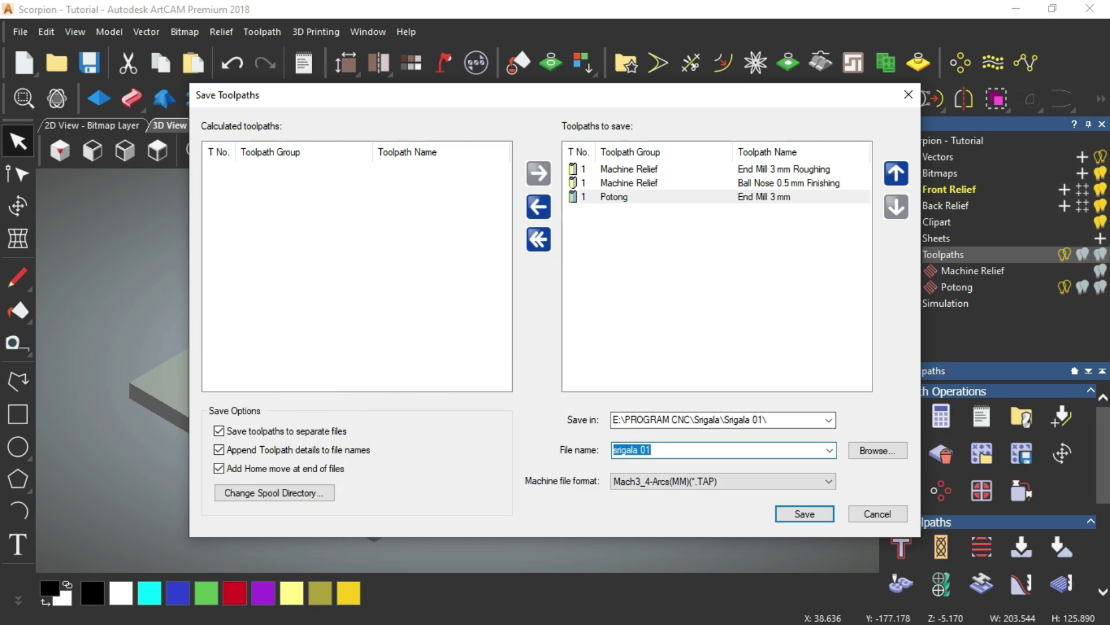
{"action": "type", "text": "S"}
{"action": "type", "text": "c"}
{"action": "type", "text": "r"}
{"action": "type", "text": "opion"}
- Browse the postprocessor list and keep Mach3_4-Arcs(MM)(*.TAP) as the machine file format
{"action": "key", "text": "Tab"}
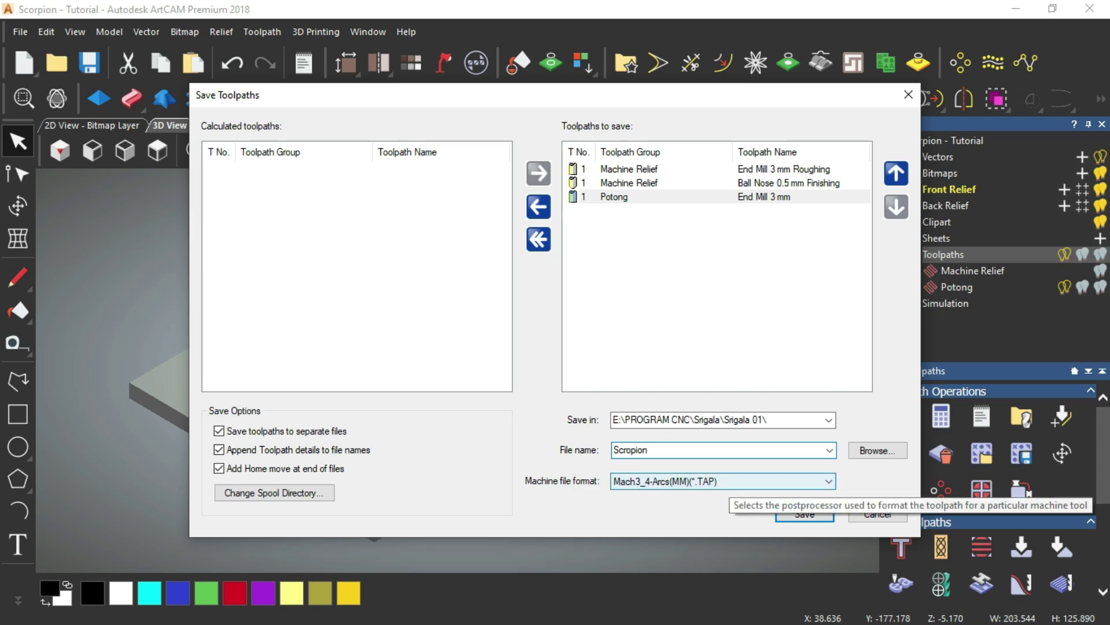
{"action": "left_click", "coordinate": [728, 481]}
{"action": "scroll", "coordinate": [717, 313], "scroll_direction": "up", "scroll_amount": 1}
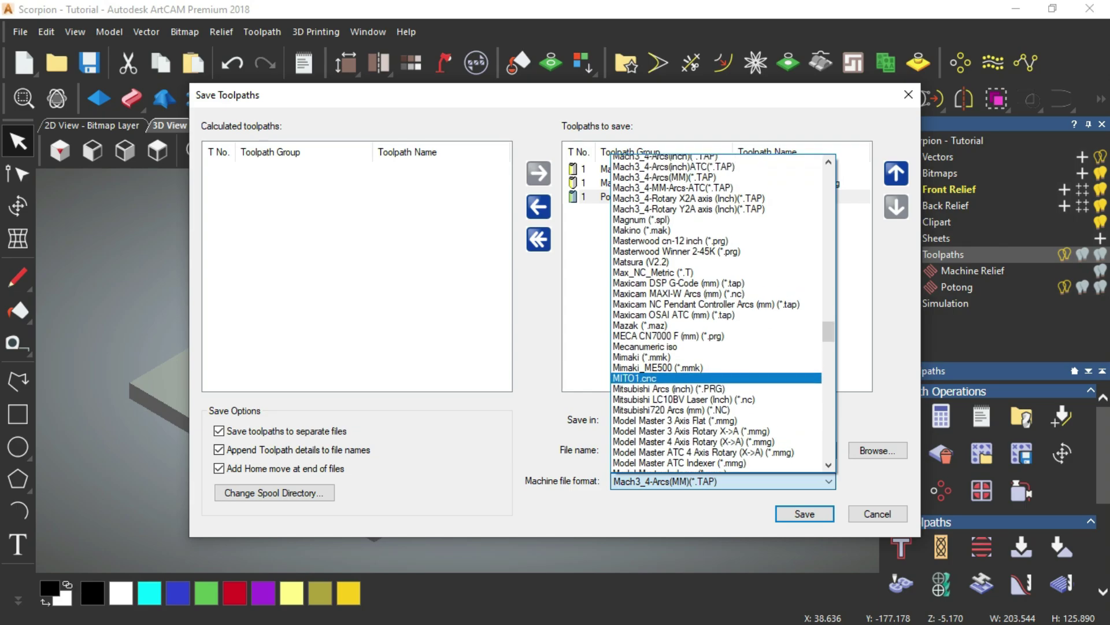
{"action": "scroll", "coordinate": [717, 313], "scroll_direction": "up", "scroll_amount": 1}
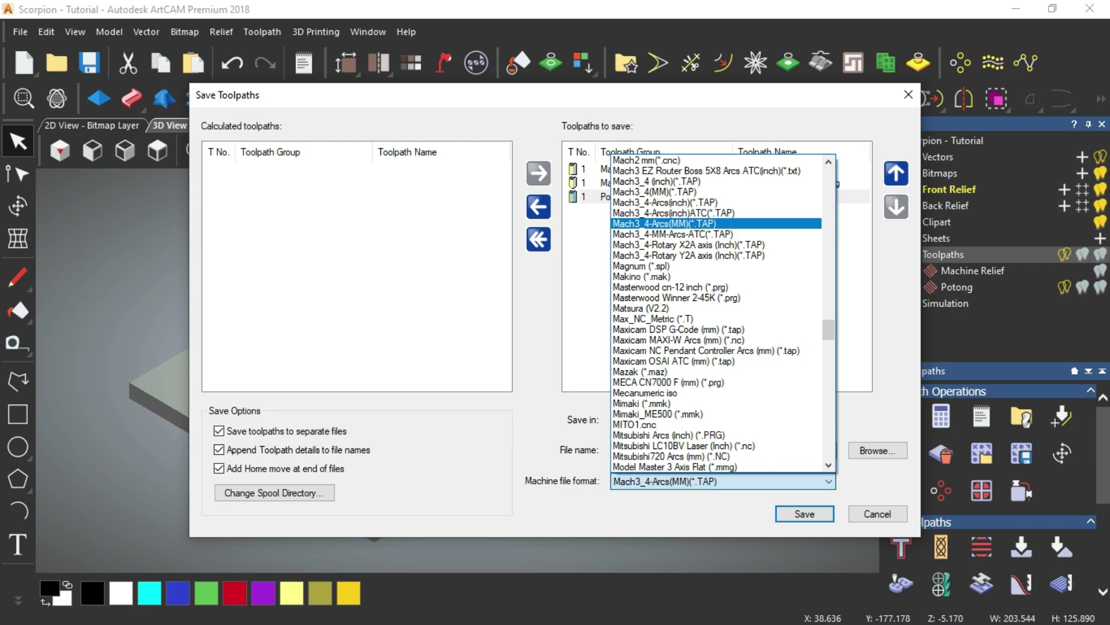
{"action": "key", "text": "Return"}
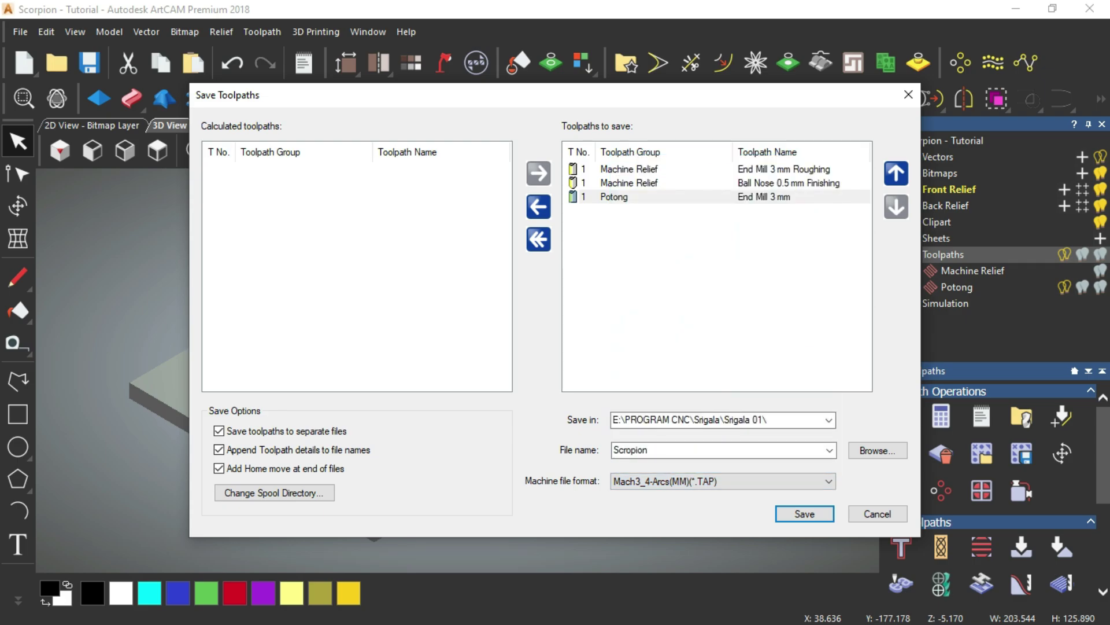
- Create a new NC Scropion folder in PROGRAM CNC > Scorpion as the save location
{"action": "left_click", "coordinate": [878, 450]}
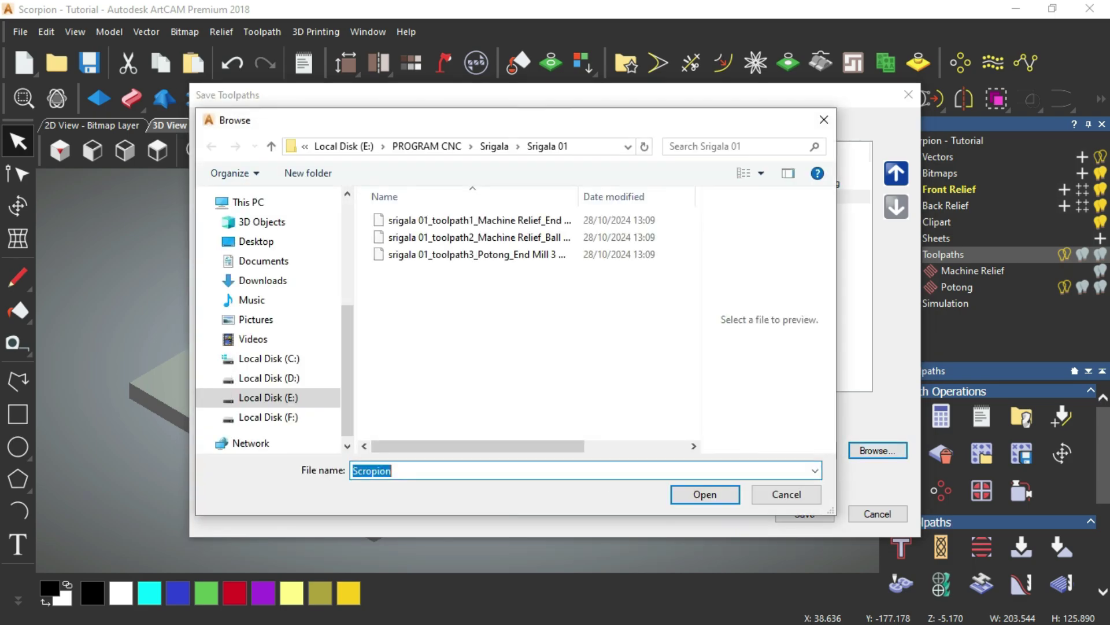
{"action": "left_click", "coordinate": [427, 145]}
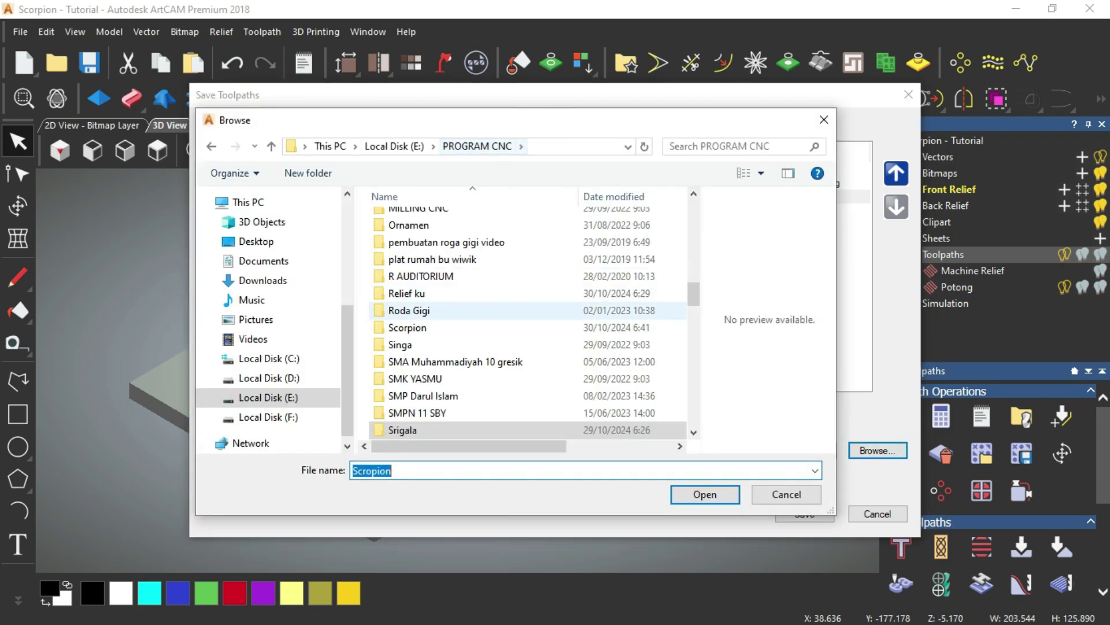
{"action": "double_click", "coordinate": [408, 327]}
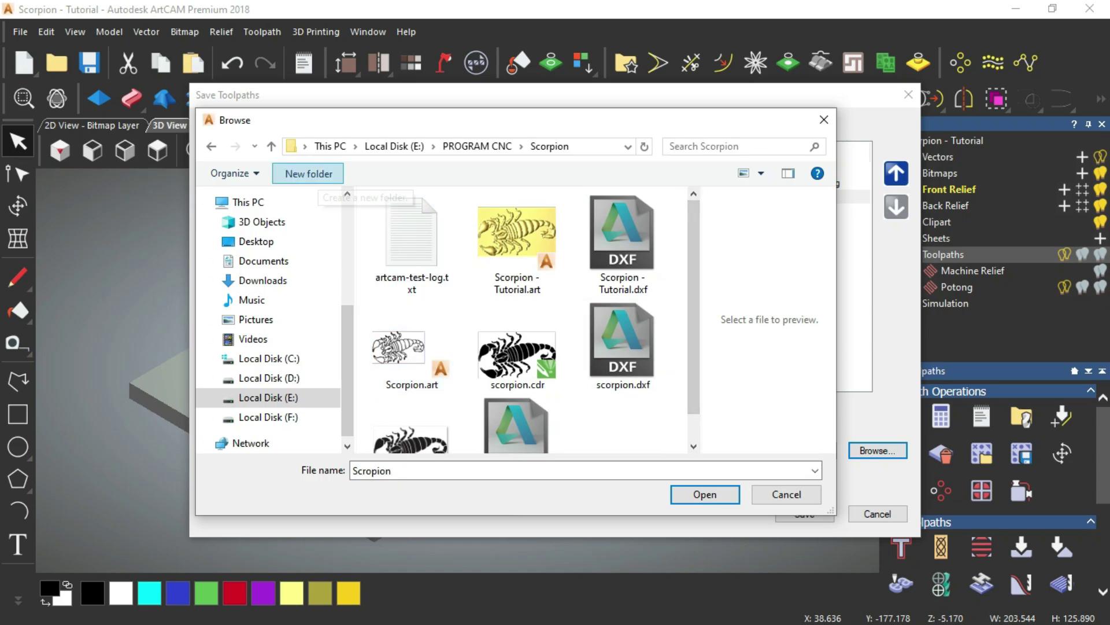
{"action": "left_click", "coordinate": [309, 173]}
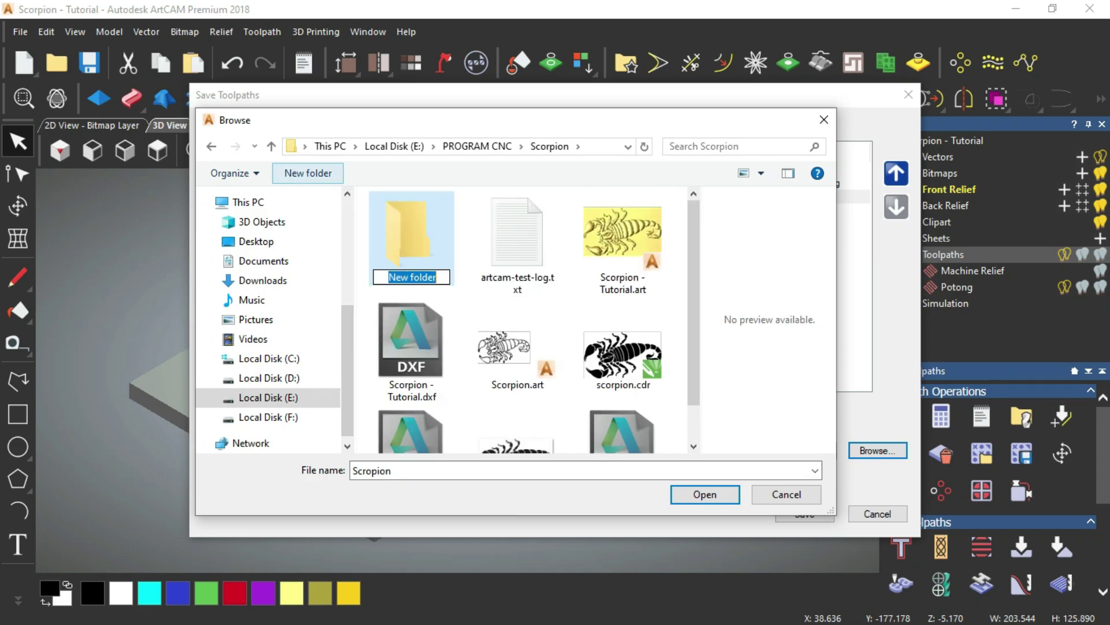
{"action": "type", "text": "NC"}
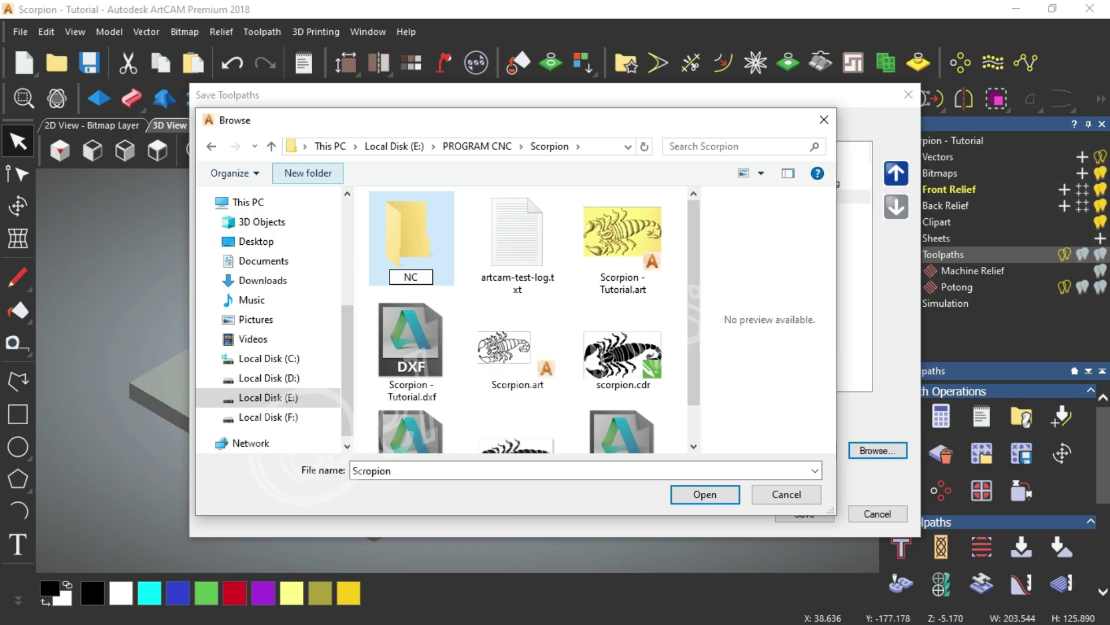
{"action": "type", "text": " Sc"}
{"action": "type", "text": "ropion"}
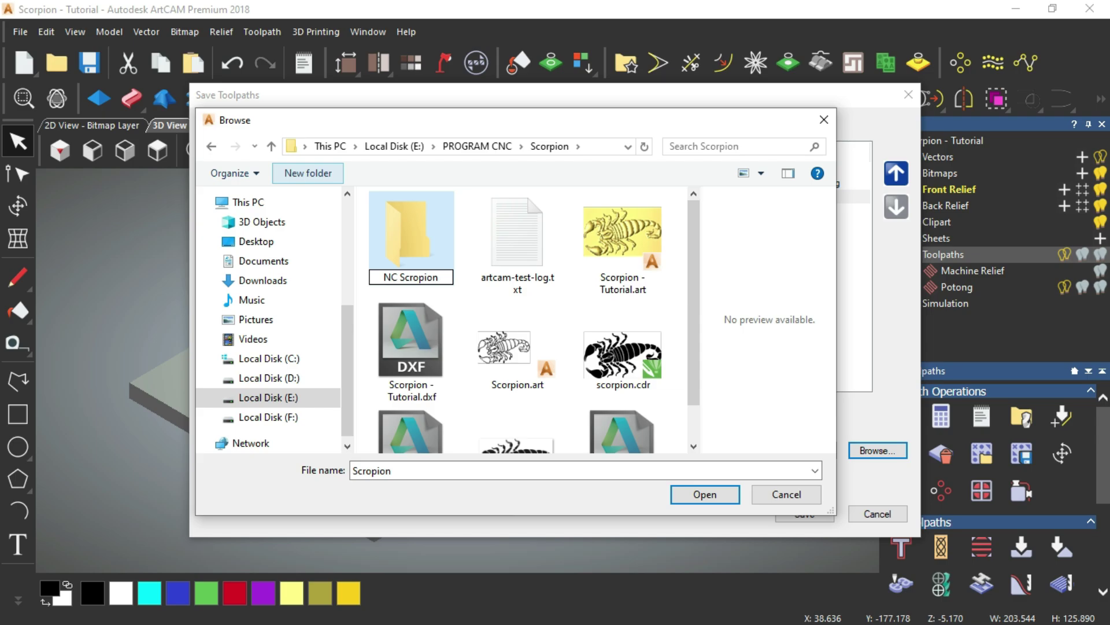
{"action": "key", "text": "Return"}
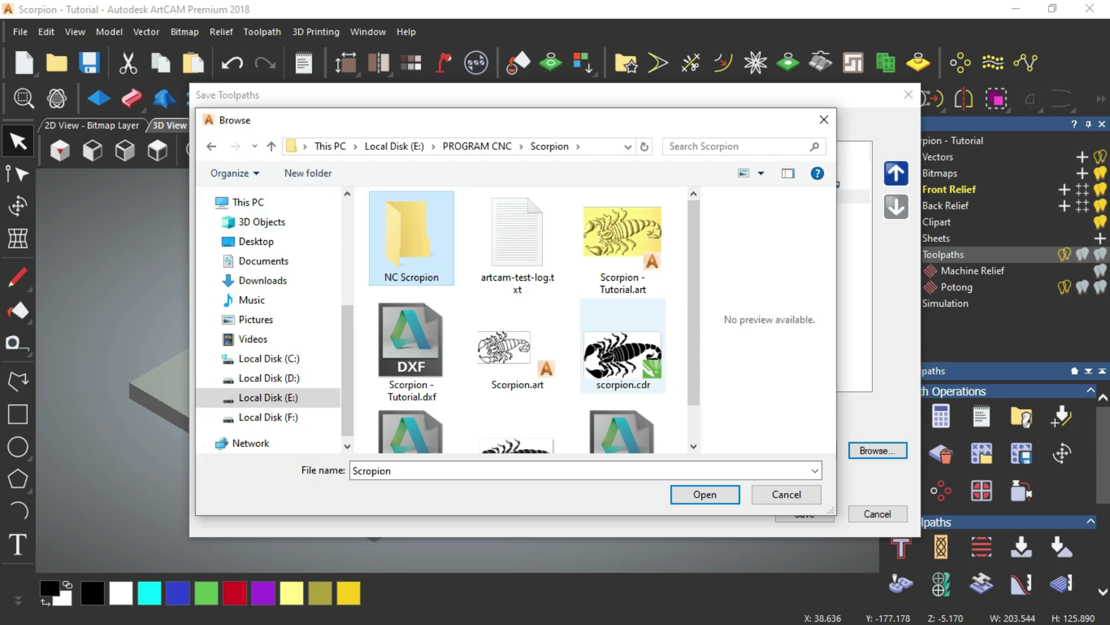
{"action": "key", "text": "Return"}
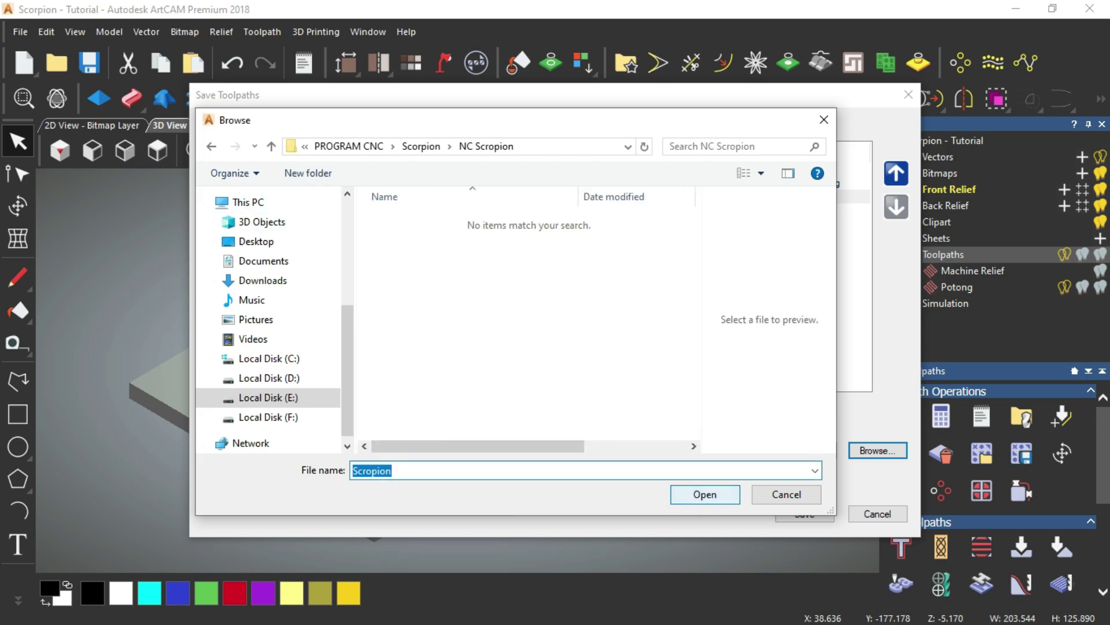
{"action": "key", "text": "Return"}
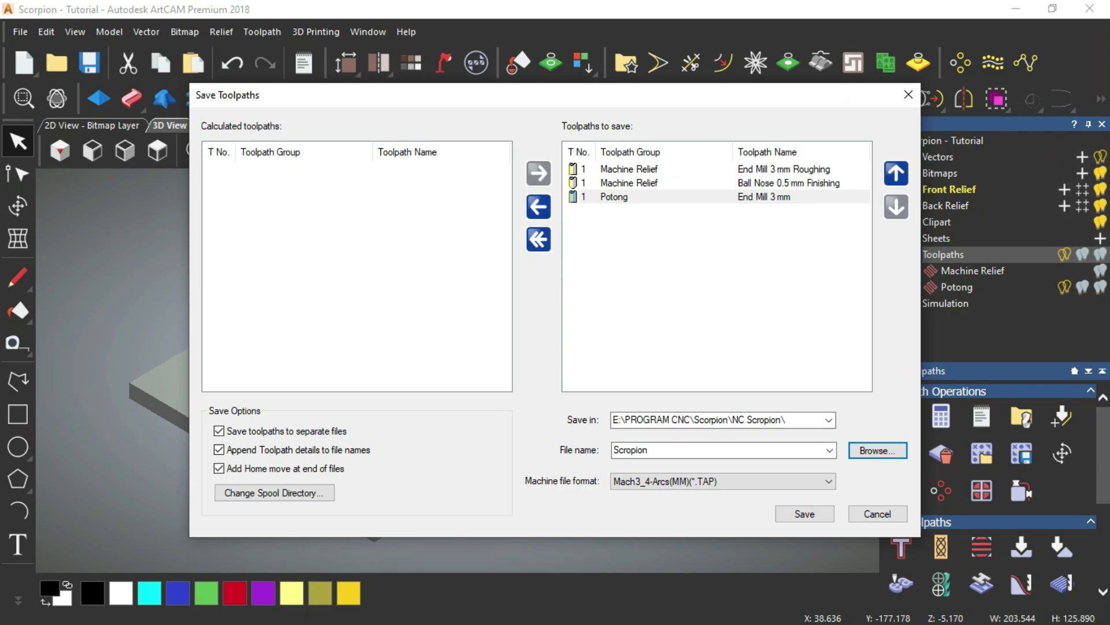
- Write the three toolpath files to disk and close the save window
{"action": "key", "text": "Tab"}
{"action": "key", "text": "Return"}
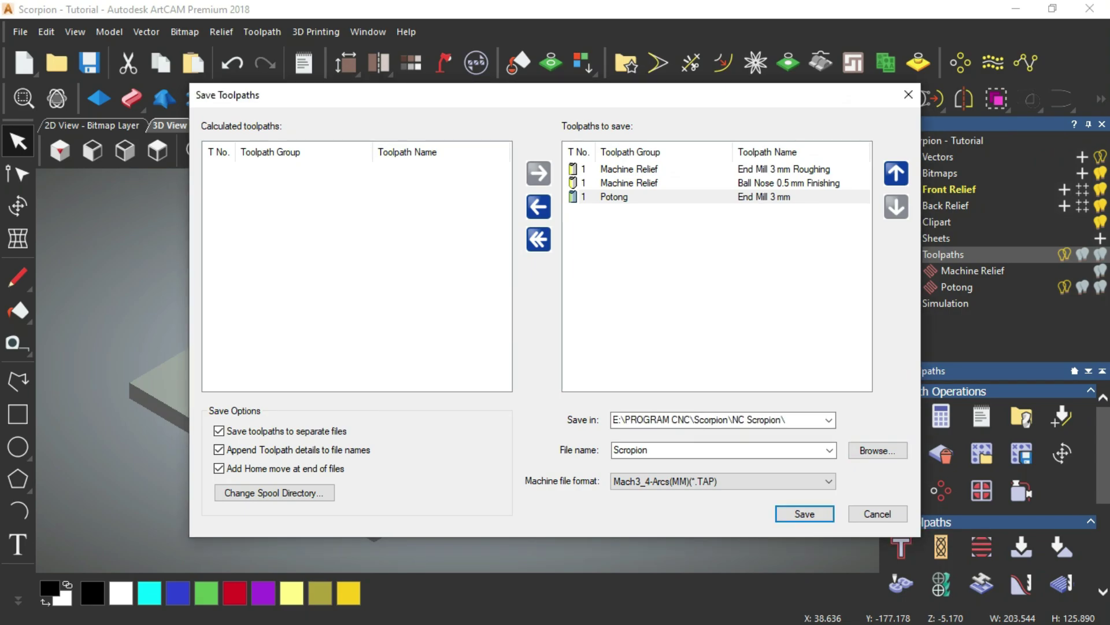
{"action": "key", "text": "Tab"}
{"action": "key", "text": "Return"}
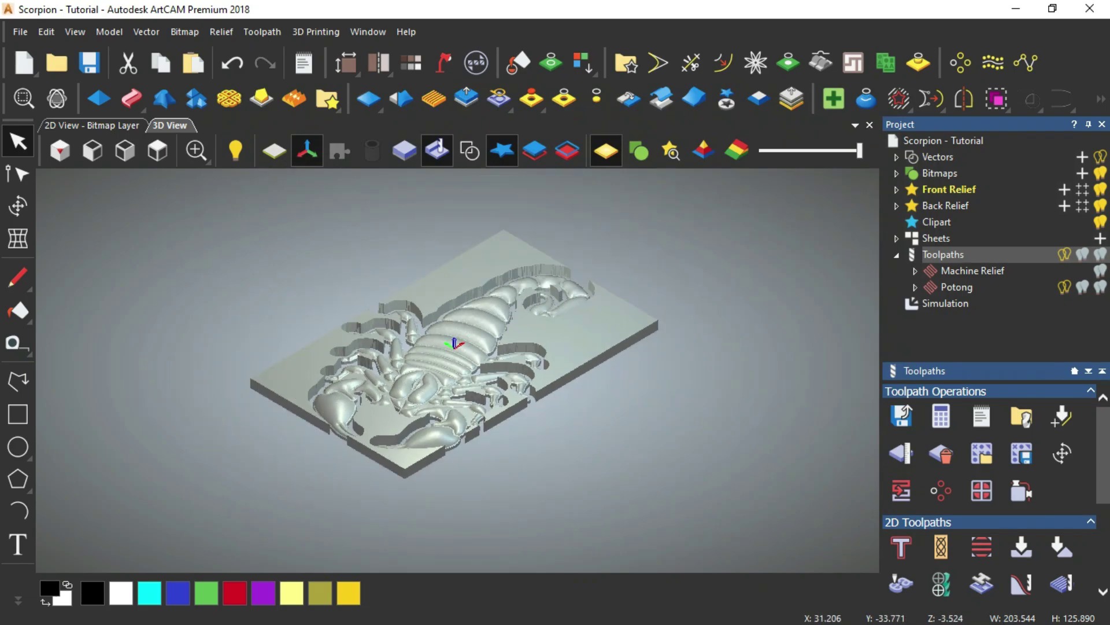
- Open the NC Scropion folder and review the roughing, finishing and Potong TAP files
{"action": "scroll", "coordinate": [446, 351], "scroll_direction": "up", "scroll_amount": 3}
{"action": "scroll", "coordinate": [446, 351], "scroll_direction": "down", "scroll_amount": 1}
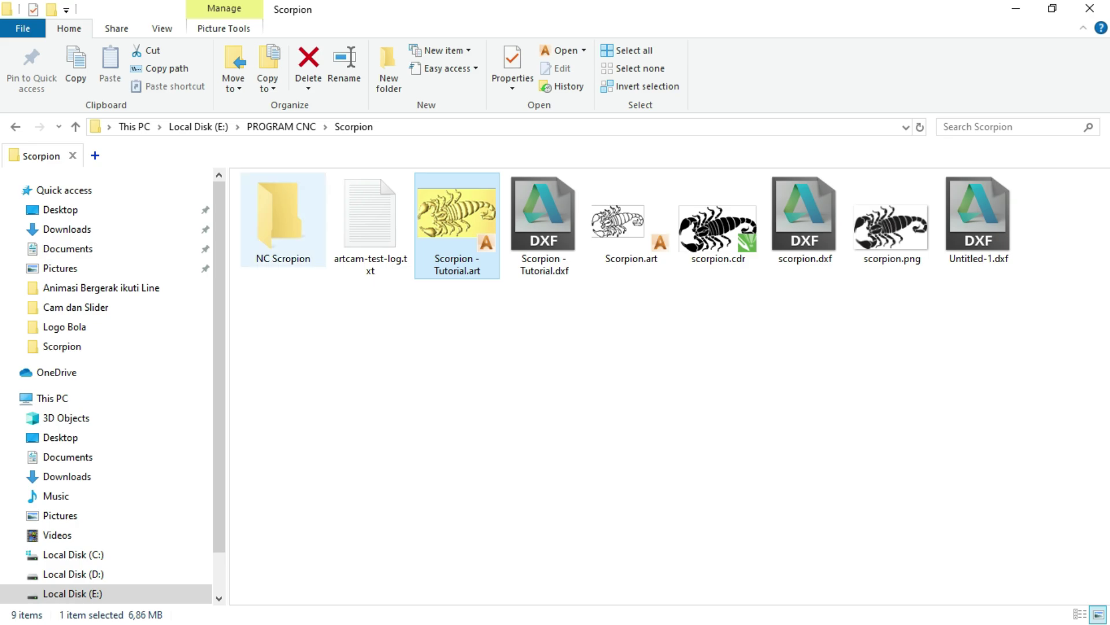
{"action": "double_click", "coordinate": [282, 219]}
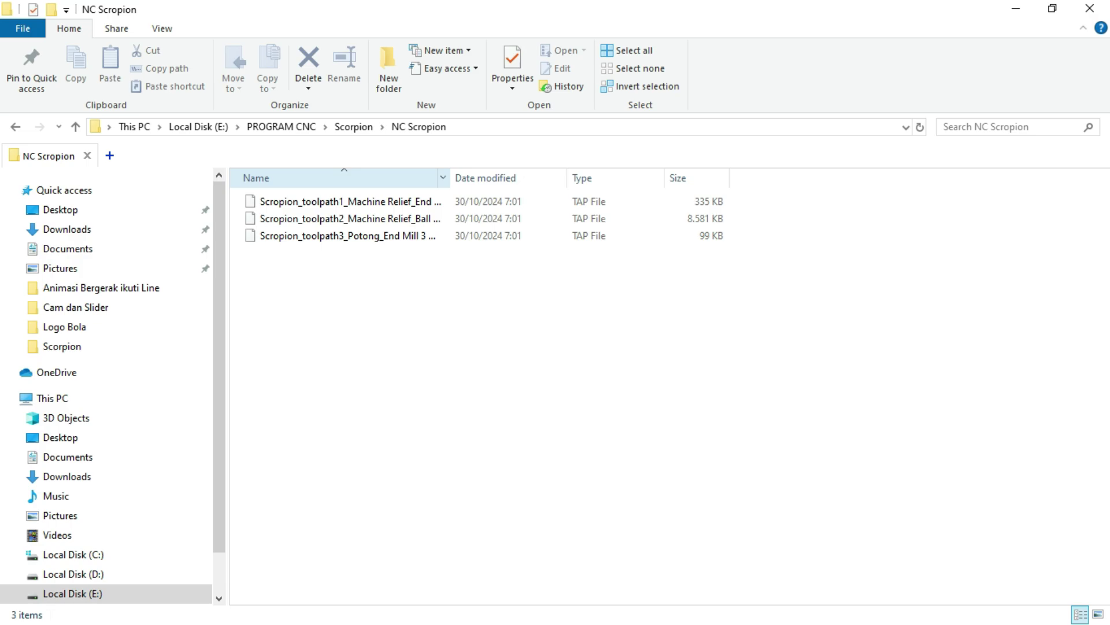
{"action": "double_click", "coordinate": [450, 178]}
{"action": "left_click", "coordinate": [400, 201]}
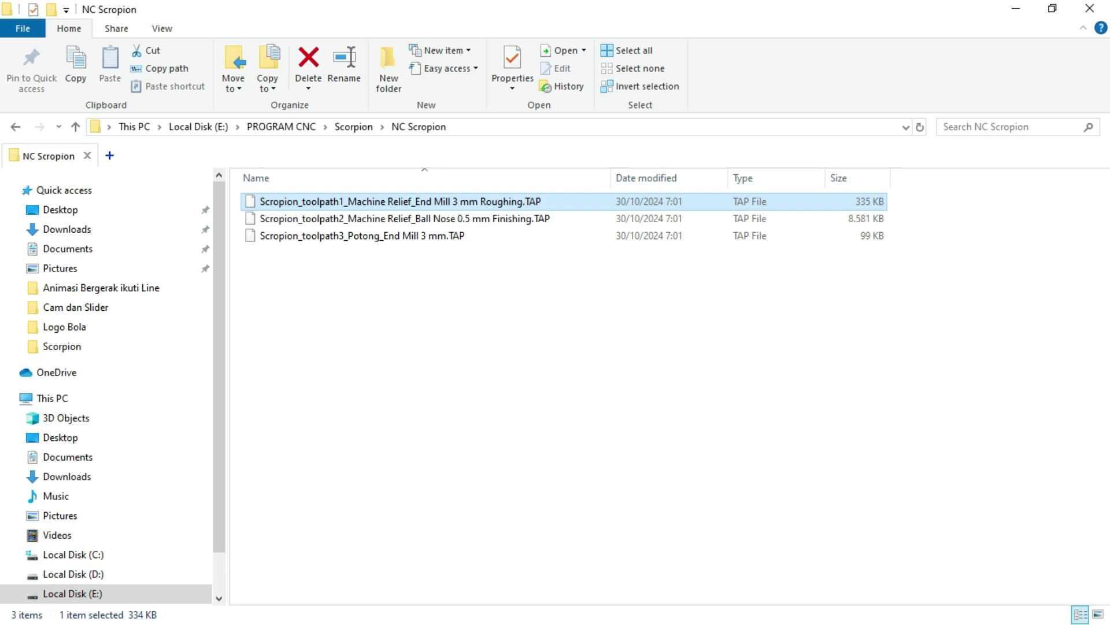
{"action": "key", "text": "Down"}
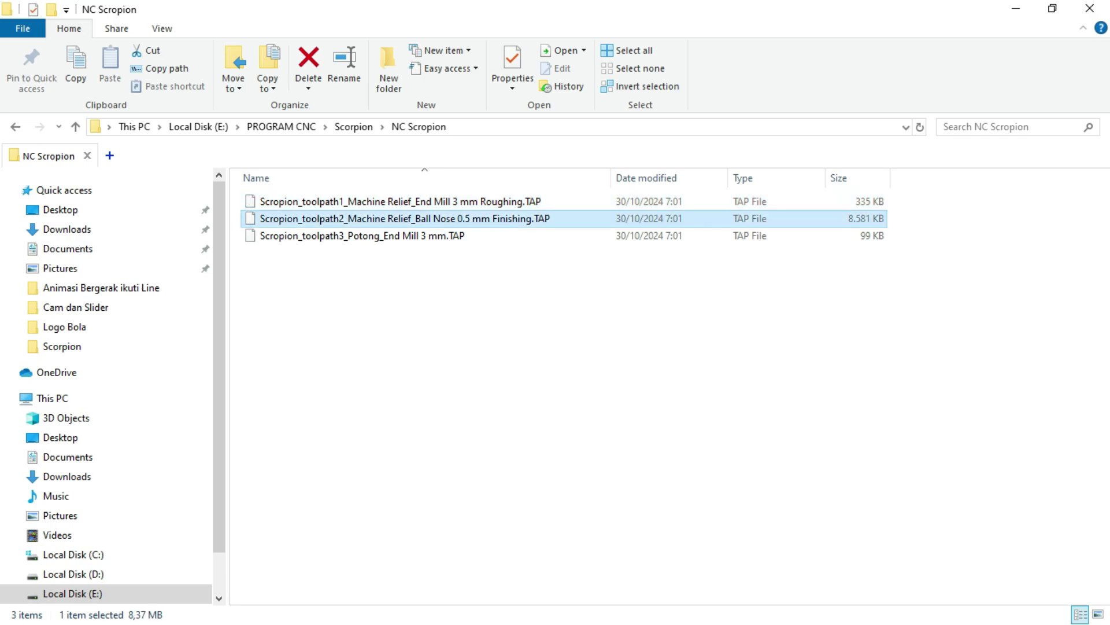
{"action": "key", "text": "Down"}
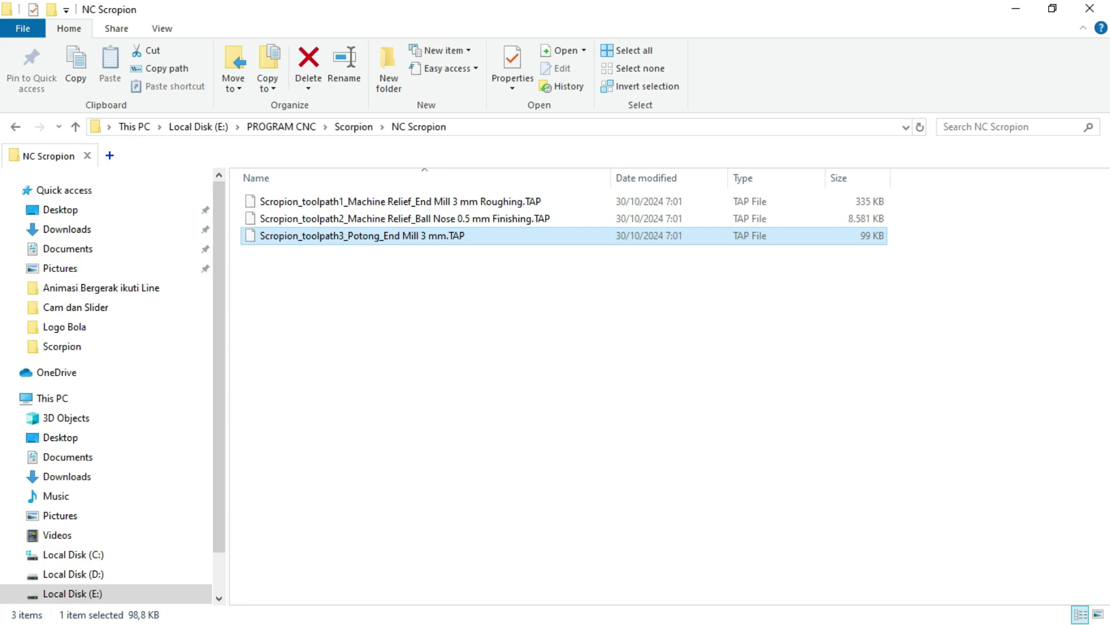
{"action": "key", "text": "Home"}
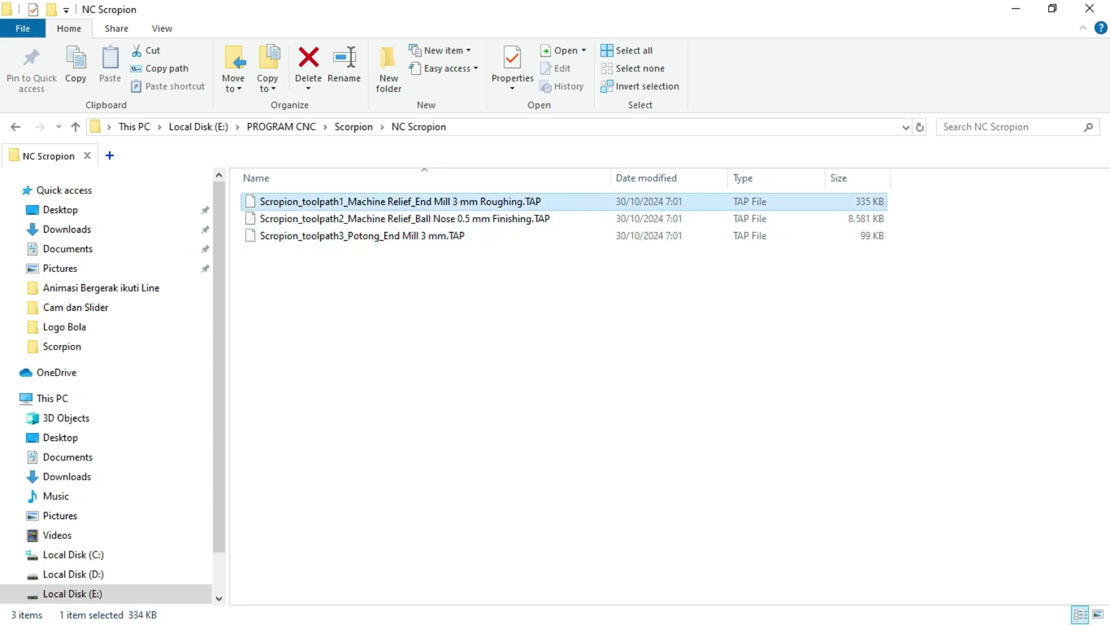
- Open the roughing toolpath TAP file in Notepad
{"action": "key", "text": "Return"}
{"action": "key", "text": "Down"}
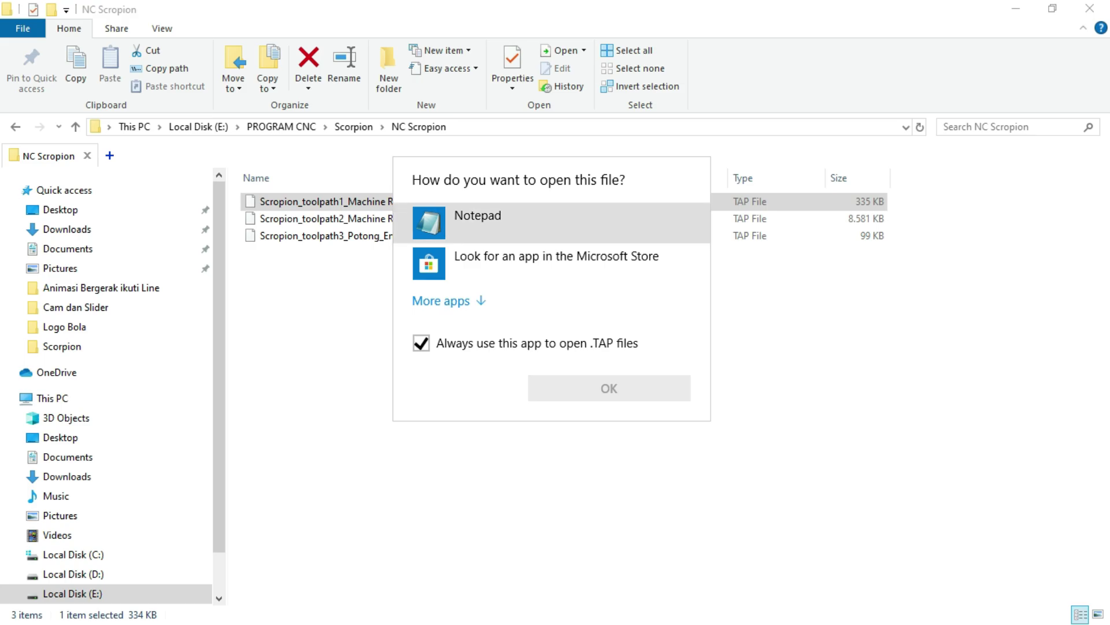
{"action": "key", "text": "Tab"}
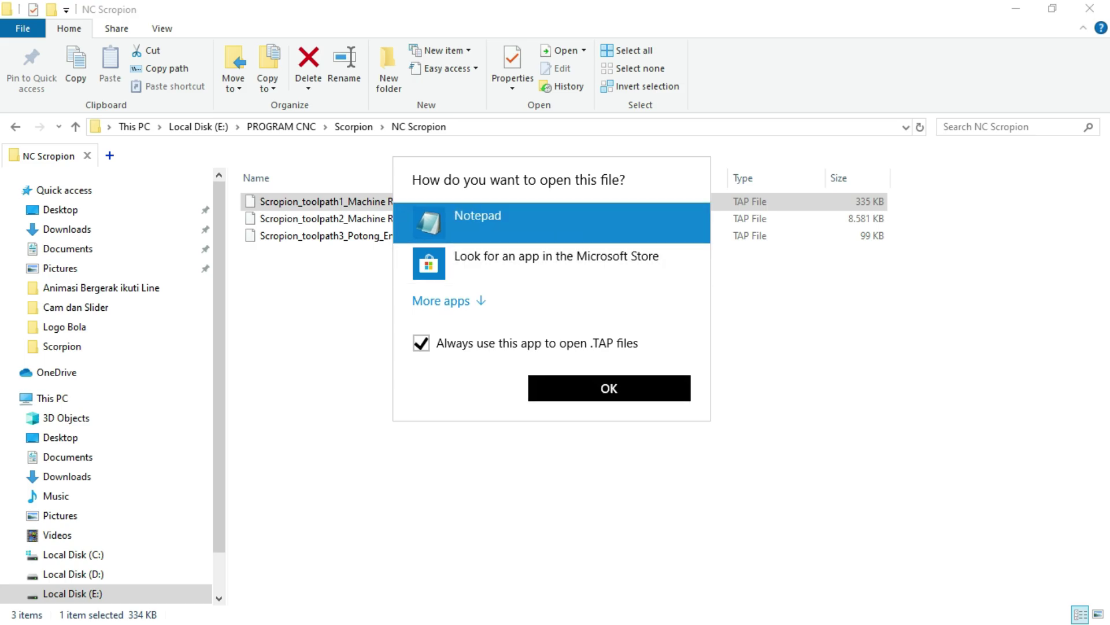
{"action": "key", "text": "Return"}
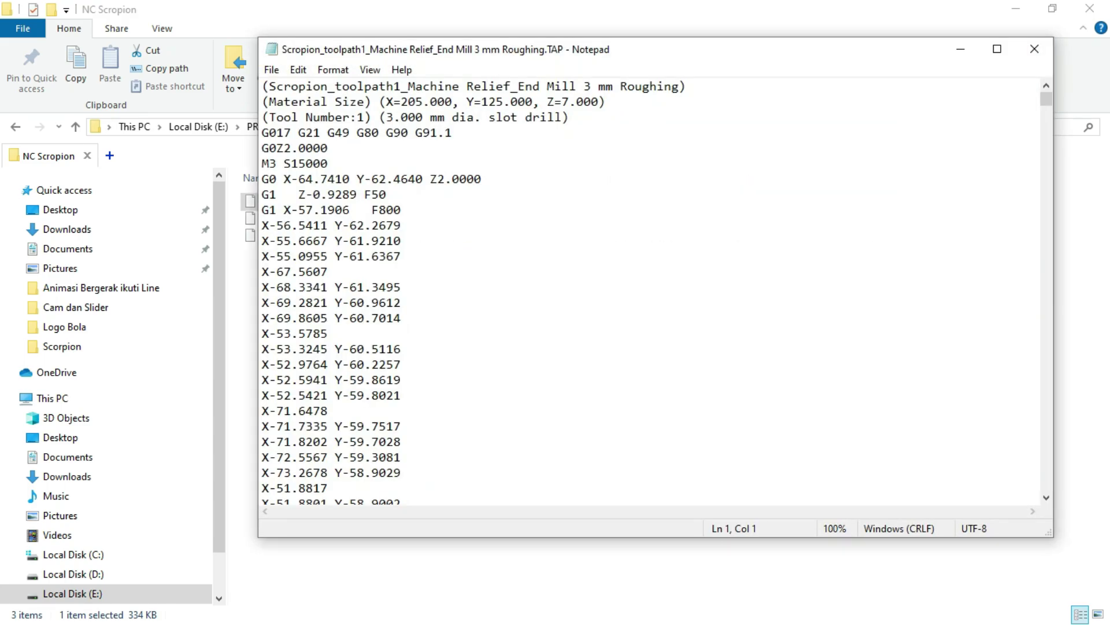
- Read through the G-code to the final M30 and back up to the material-size header
{"action": "scroll", "coordinate": [648, 290], "scroll_direction": "down", "scroll_amount": 4}
{"action": "scroll", "coordinate": [648, 289], "scroll_direction": "down", "scroll_amount": 5}
{"action": "scroll", "coordinate": [648, 290], "scroll_direction": "down", "scroll_amount": 5}
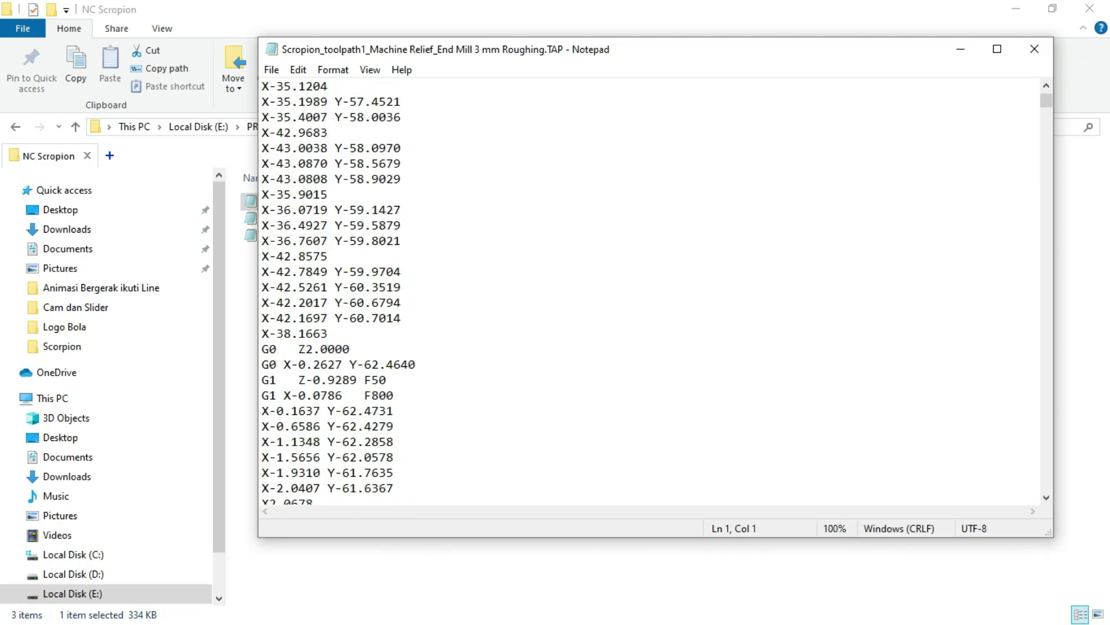
{"action": "scroll", "coordinate": [648, 289], "scroll_direction": "down", "scroll_amount": 5}
{"action": "scroll", "coordinate": [647, 289], "scroll_direction": "down", "scroll_amount": 5}
{"action": "scroll", "coordinate": [647, 289], "scroll_direction": "down", "scroll_amount": 7}
{"action": "scroll", "coordinate": [648, 289], "scroll_direction": "down", "scroll_amount": 7}
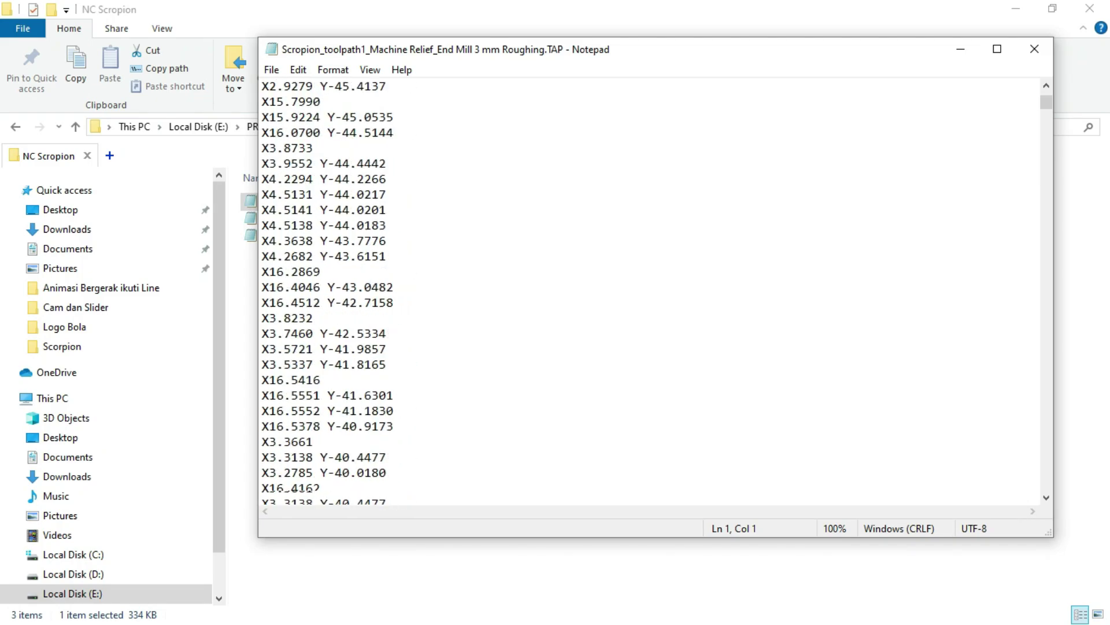
{"action": "scroll", "coordinate": [647, 289], "scroll_direction": "down", "scroll_amount": 7}
{"action": "scroll", "coordinate": [648, 289], "scroll_direction": "down", "scroll_amount": 7}
{"action": "scroll", "coordinate": [647, 289], "scroll_direction": "down", "scroll_amount": 4}
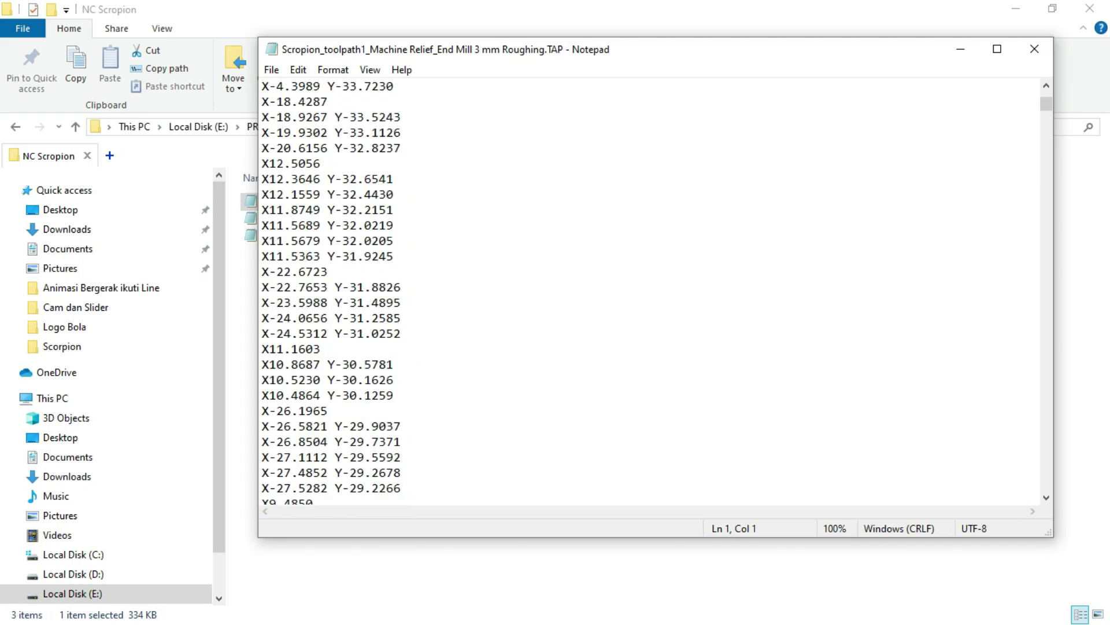
{"action": "scroll", "coordinate": [648, 289], "scroll_direction": "down", "scroll_amount": 15}
{"action": "scroll", "coordinate": [647, 289], "scroll_direction": "down", "scroll_amount": 15}
{"action": "scroll", "coordinate": [648, 289], "scroll_direction": "down", "scroll_amount": 15}
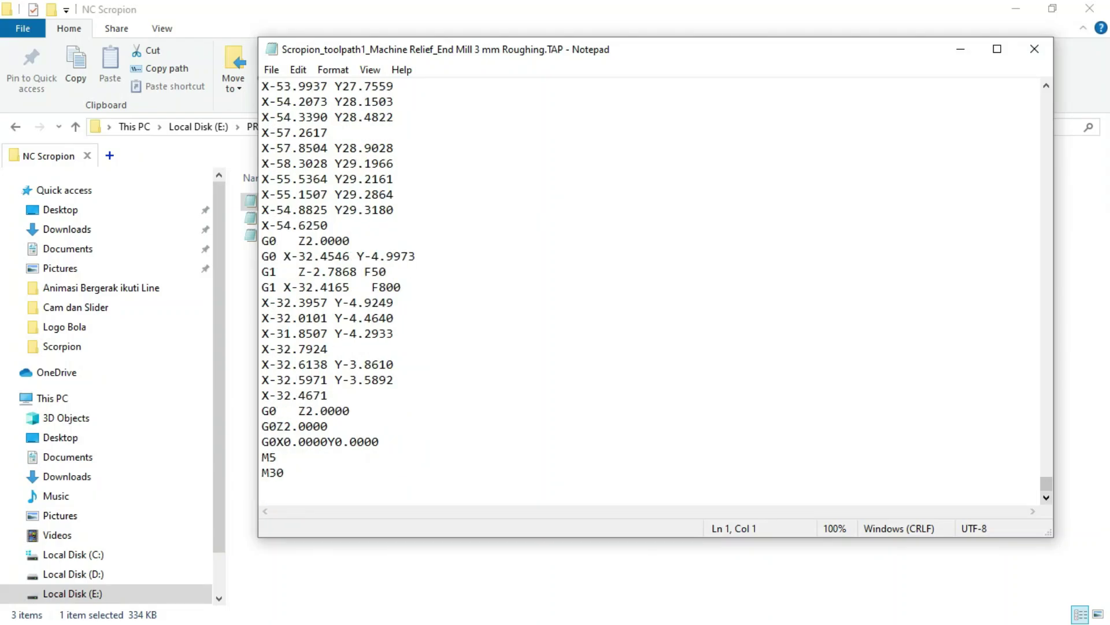
{"action": "key", "text": "ctrl+End"}
{"action": "left_click_drag", "start_coordinate": [1046, 483], "coordinate": [1046, 98]}
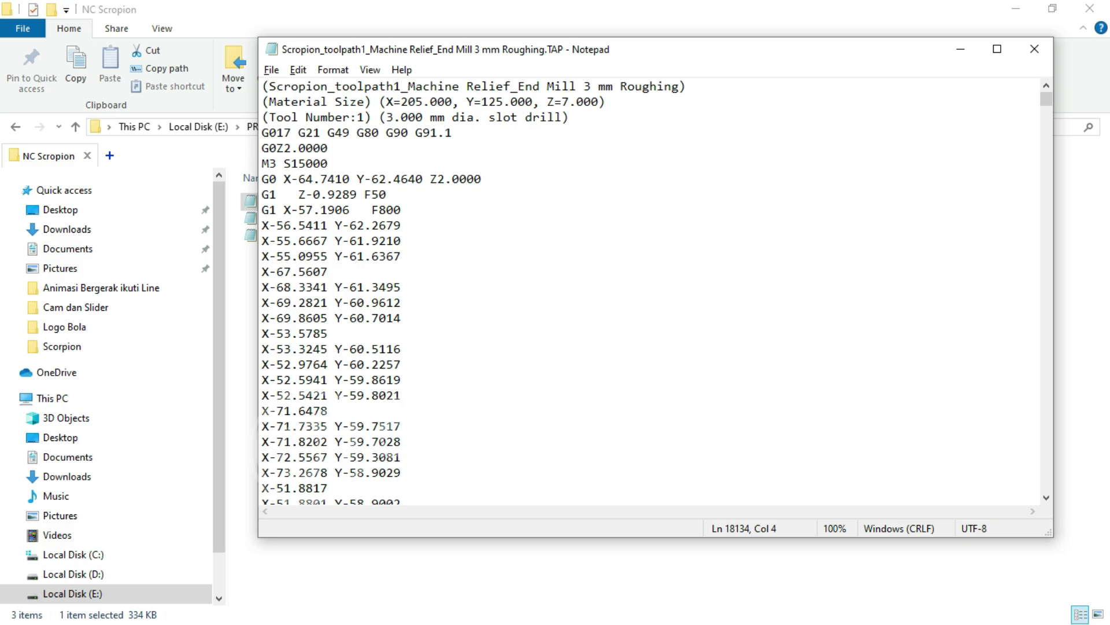
{"action": "key", "text": "alt+Tab"}
{"action": "key", "text": "alt+Tab"}
{"action": "key", "text": "alt+Tab"}
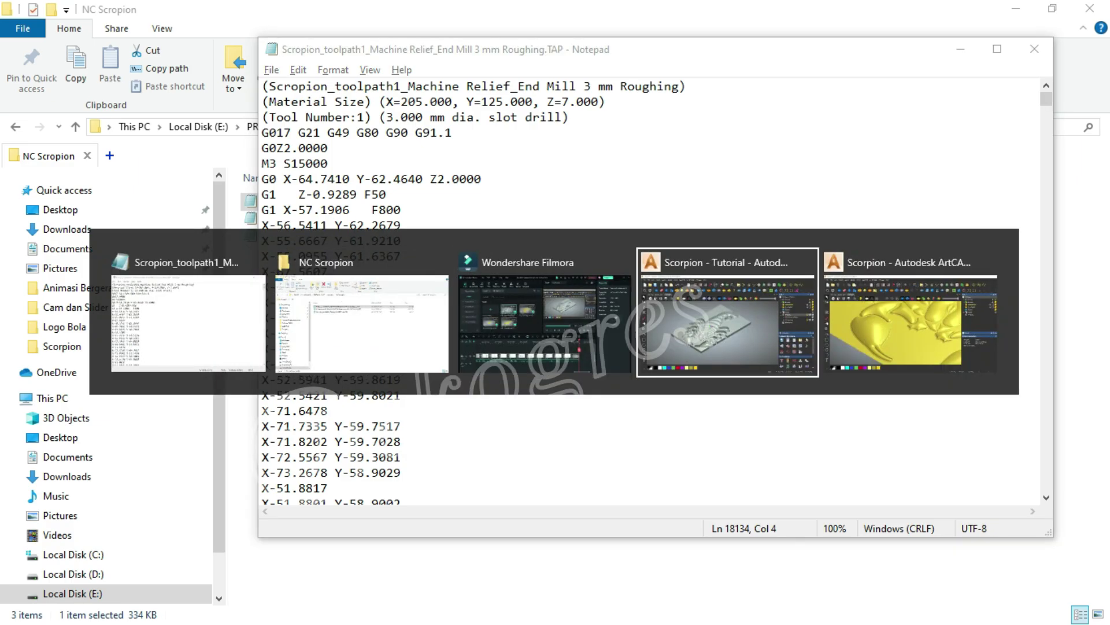
- Zoom and orbit the scorpion relief to a new oblique angle
{"action": "scroll", "coordinate": [457, 370], "scroll_direction": "down", "scroll_amount": 2}
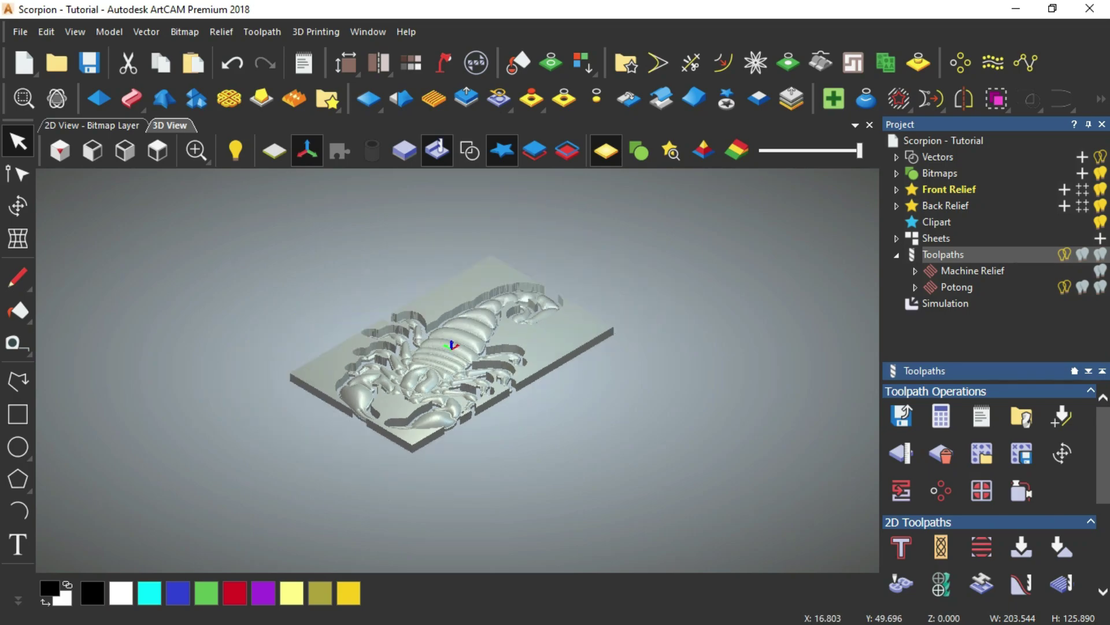
{"action": "scroll", "coordinate": [456, 370], "scroll_direction": "up", "scroll_amount": 3}
{"action": "scroll", "coordinate": [457, 371], "scroll_direction": "down", "scroll_amount": 2}
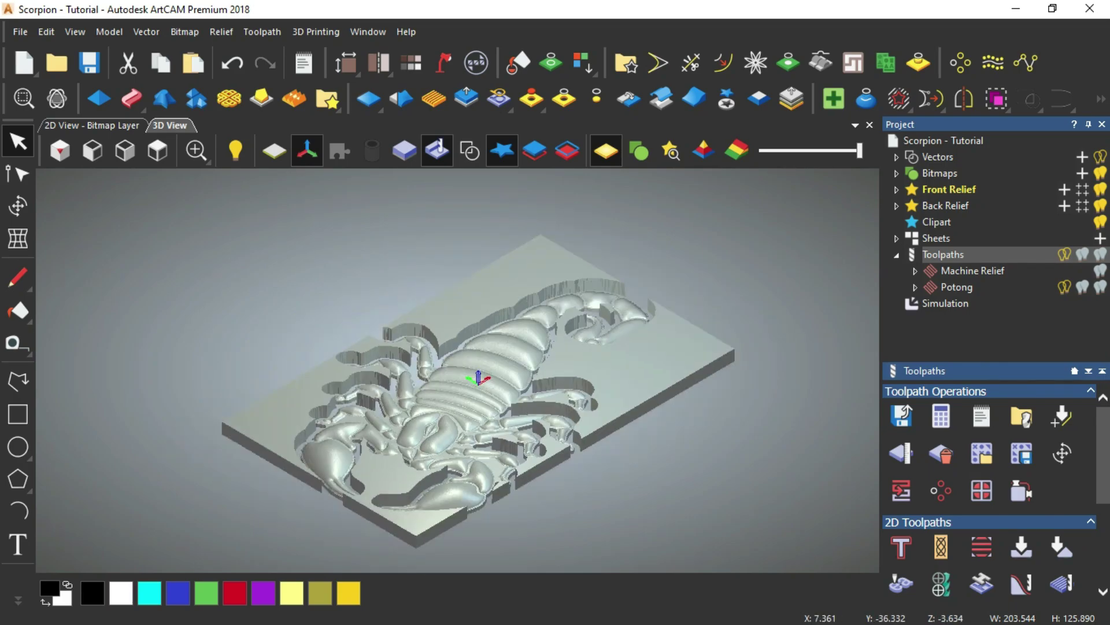
{"action": "scroll", "coordinate": [457, 370], "scroll_direction": "up", "scroll_amount": 2}
{"action": "scroll", "coordinate": [457, 370], "scroll_direction": "down", "scroll_amount": 2}
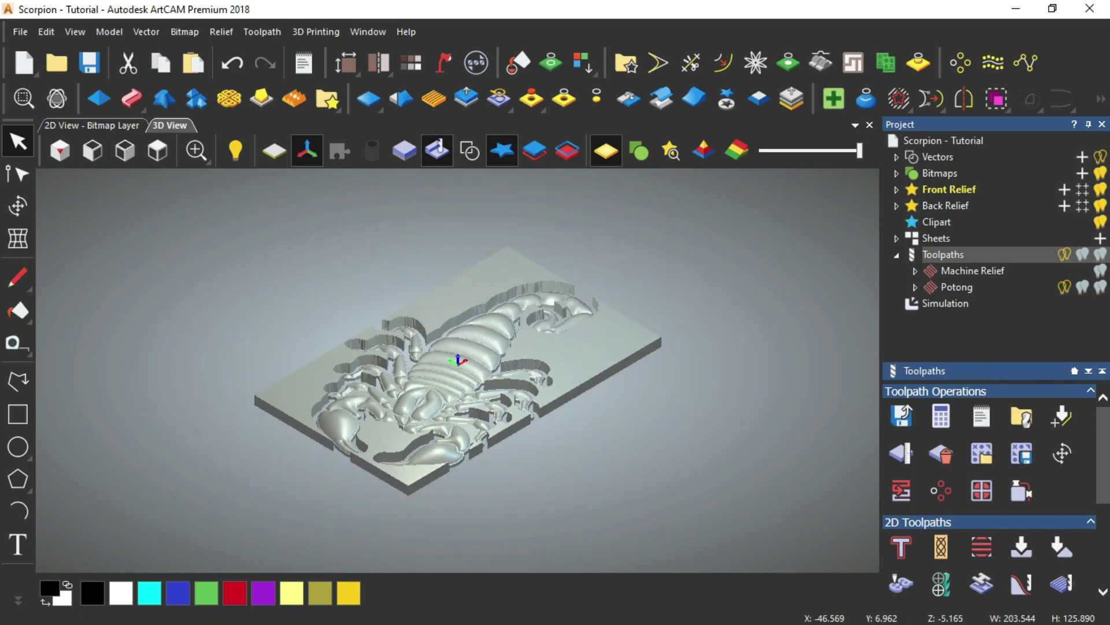
{"action": "scroll", "coordinate": [457, 370], "scroll_direction": "up", "scroll_amount": 2}
{"action": "scroll", "coordinate": [457, 370], "scroll_direction": "down", "scroll_amount": 2}
{"action": "mouse_move", "coordinate": [457, 367]}
{"action": "left_mouse_down"}
{"action": "mouse_move", "coordinate": [457, 347]}
{"action": "mouse_move", "coordinate": [468, 370]}
{"action": "mouse_move", "coordinate": [463, 347]}
{"action": "mouse_move", "coordinate": [451, 382]}
{"action": "mouse_move", "coordinate": [480, 364]}
{"action": "mouse_move", "coordinate": [474, 341]}
{"action": "mouse_move", "coordinate": [483, 367]}
{"action": "left_mouse_up"}
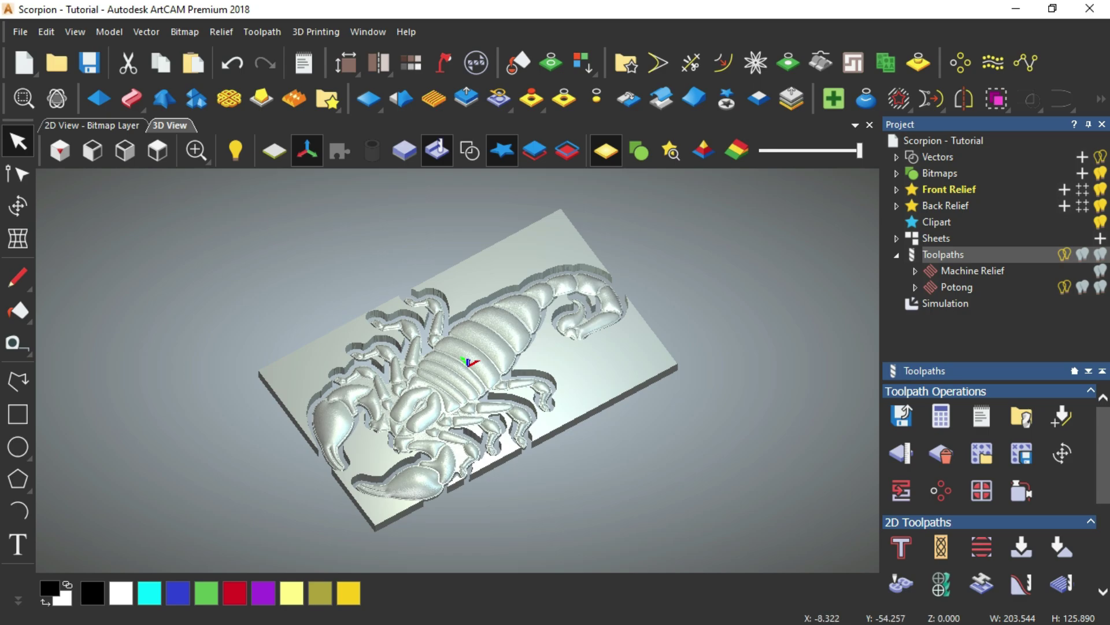
{"action": "scroll", "coordinate": [460, 342], "scroll_direction": "up", "scroll_amount": 2}
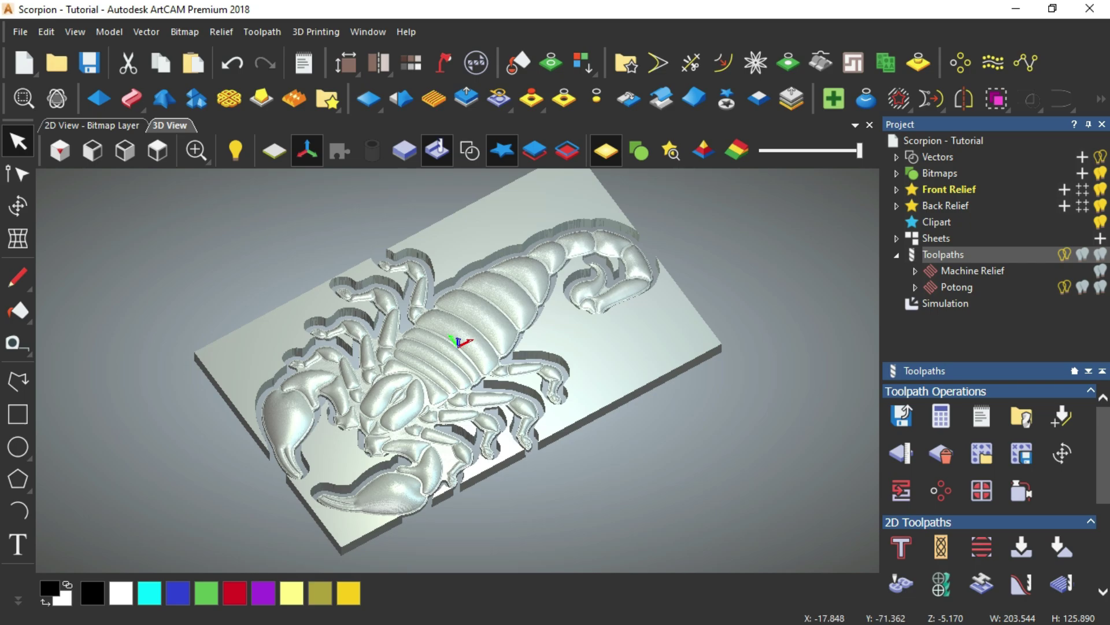
- Tilt the plate to a near edge-on view and zoom to inspect the relief
{"action": "mouse_move", "coordinate": [463, 359]}
{"action": "left_mouse_down"}
{"action": "mouse_move", "coordinate": [463, 277]}
{"action": "mouse_move", "coordinate": [462, 358]}
{"action": "left_mouse_up"}
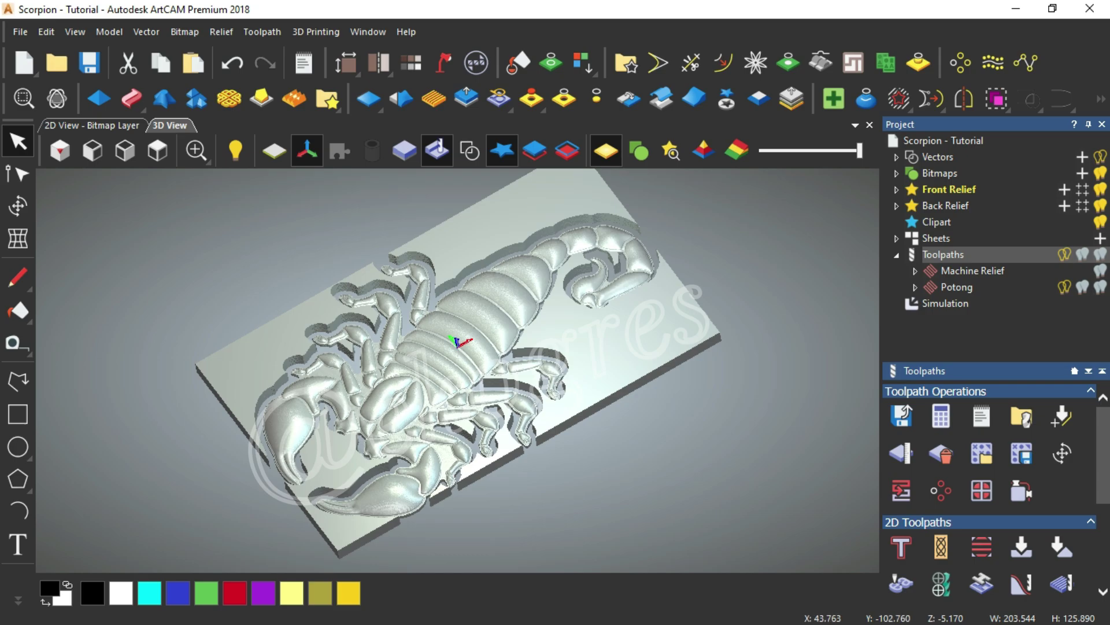
{"action": "scroll", "coordinate": [457, 347], "scroll_direction": "down", "scroll_amount": 2}
{"action": "scroll", "coordinate": [457, 347], "scroll_direction": "up", "scroll_amount": 1}
{"action": "scroll", "coordinate": [416, 341], "scroll_direction": "down", "scroll_amount": 2}
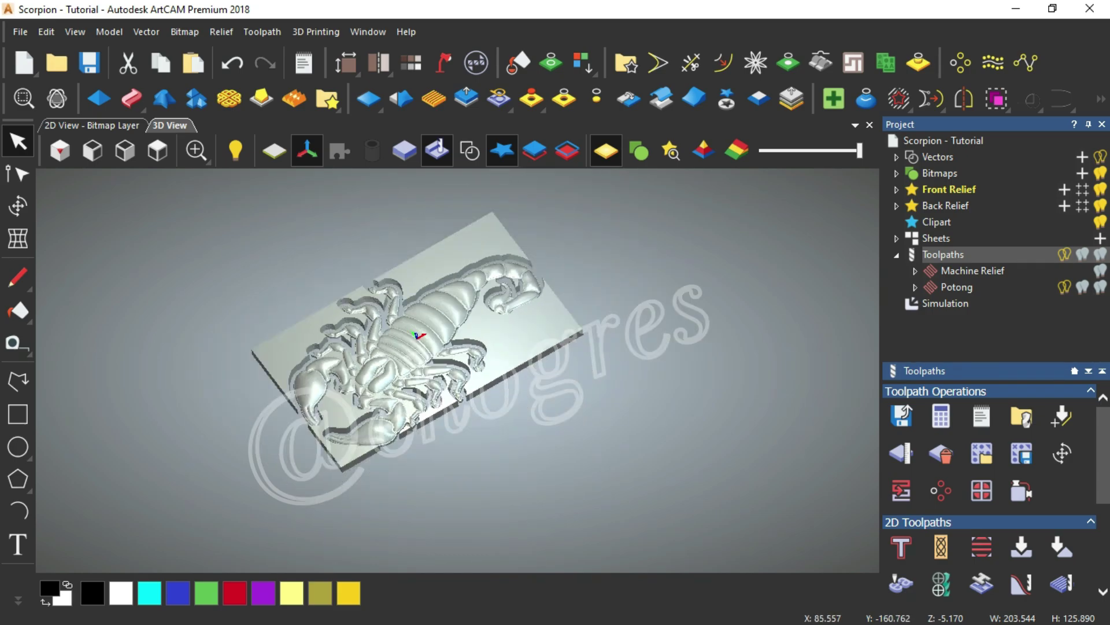
{"action": "scroll", "coordinate": [457, 347], "scroll_direction": "up", "scroll_amount": 1}
{"action": "scroll", "coordinate": [457, 347], "scroll_direction": "up", "scroll_amount": 1}
{"action": "scroll", "coordinate": [457, 347], "scroll_direction": "down", "scroll_amount": 2}
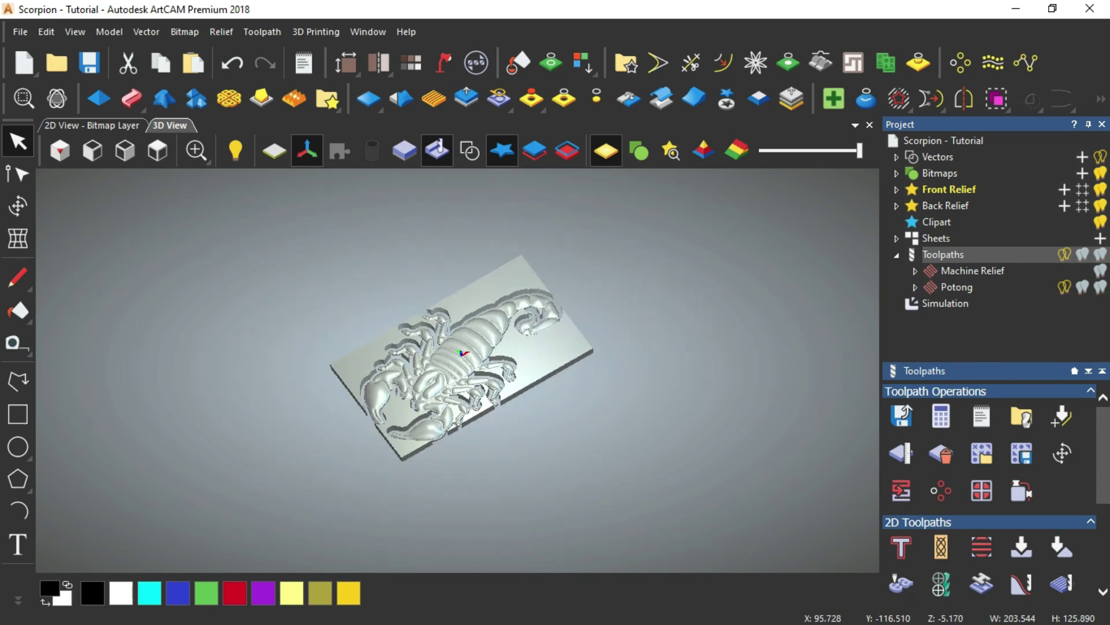
{"action": "scroll", "coordinate": [361, 335], "scroll_direction": "up", "scroll_amount": 1}
{"action": "scroll", "coordinate": [362, 336], "scroll_direction": "up", "scroll_amount": 1}
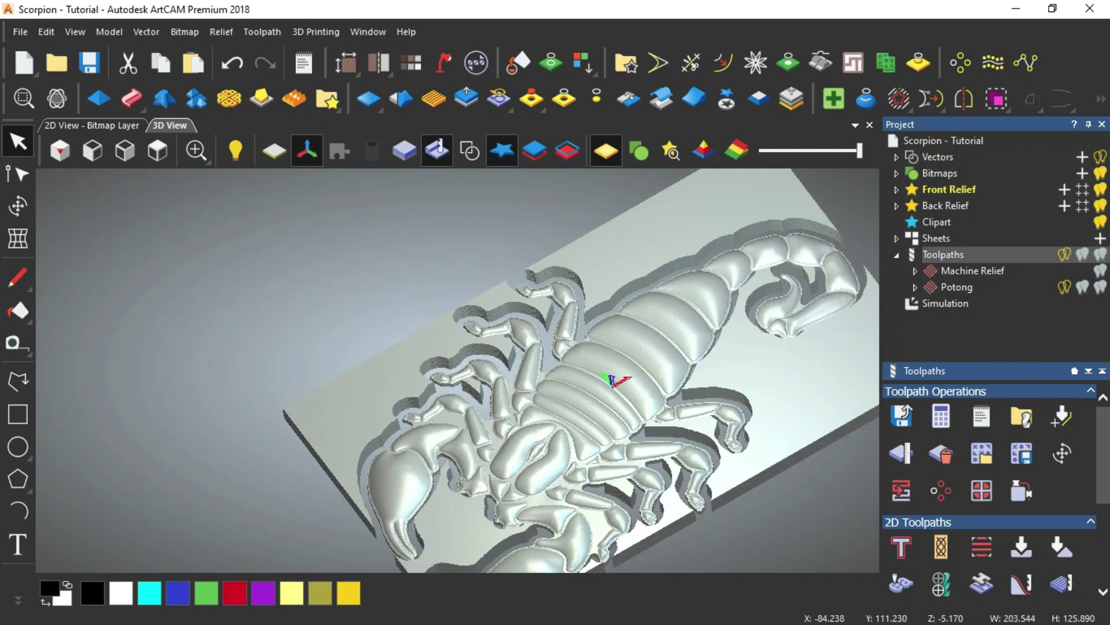
{"action": "scroll", "coordinate": [455, 370], "scroll_direction": "down", "scroll_amount": 1}
{"action": "scroll", "coordinate": [454, 370], "scroll_direction": "down", "scroll_amount": 1}
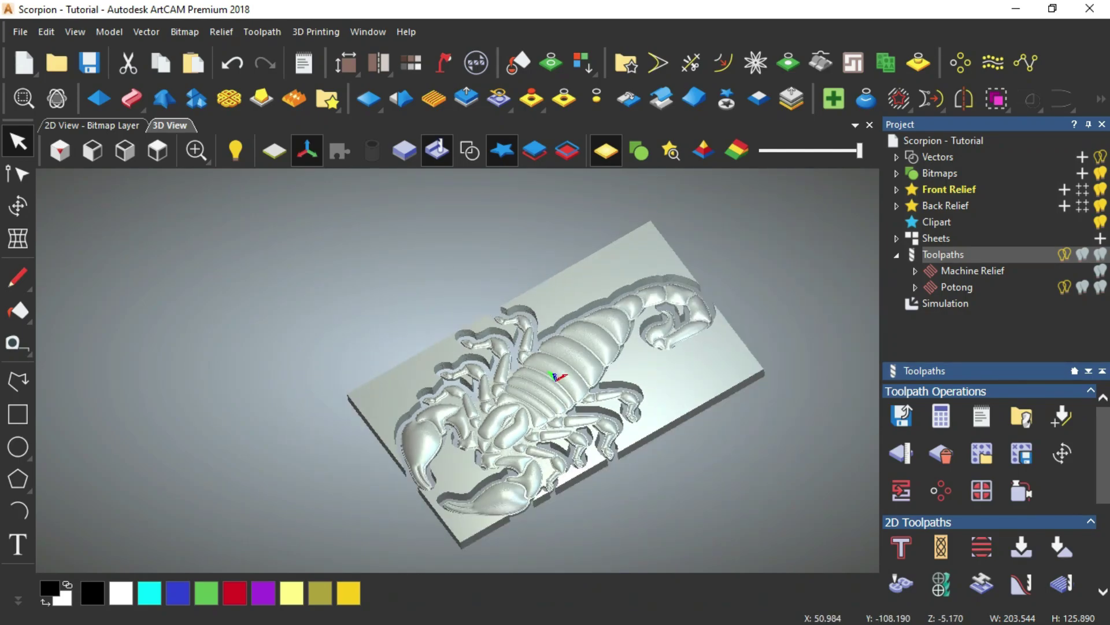